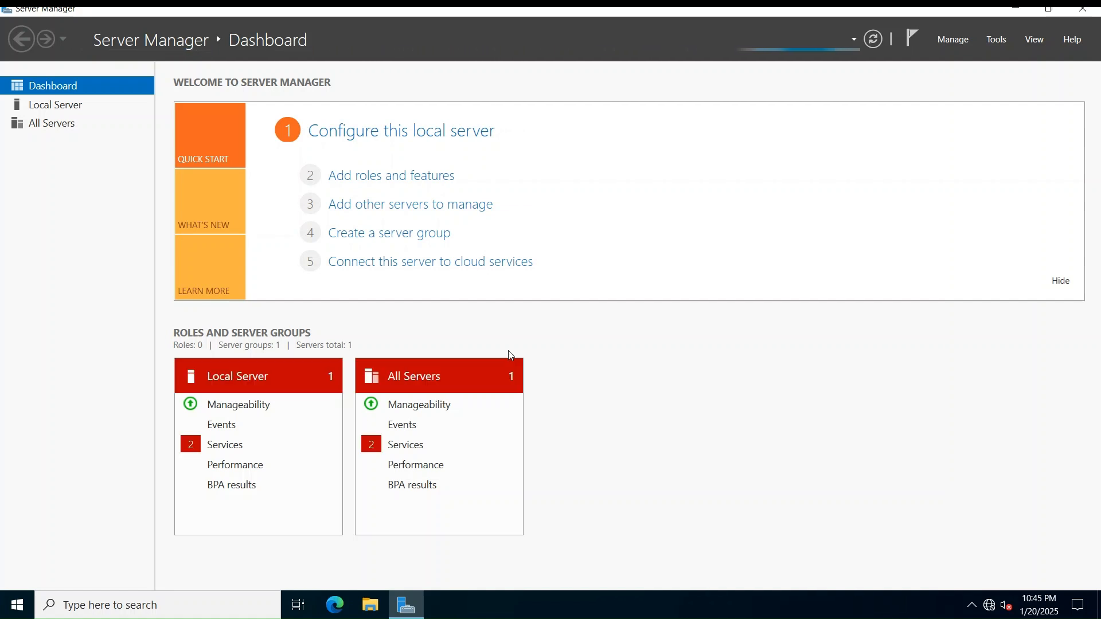
# Open the Ethernet0 adapter's Properties from Local Server's network connections
pyautogui.click(46, 108)
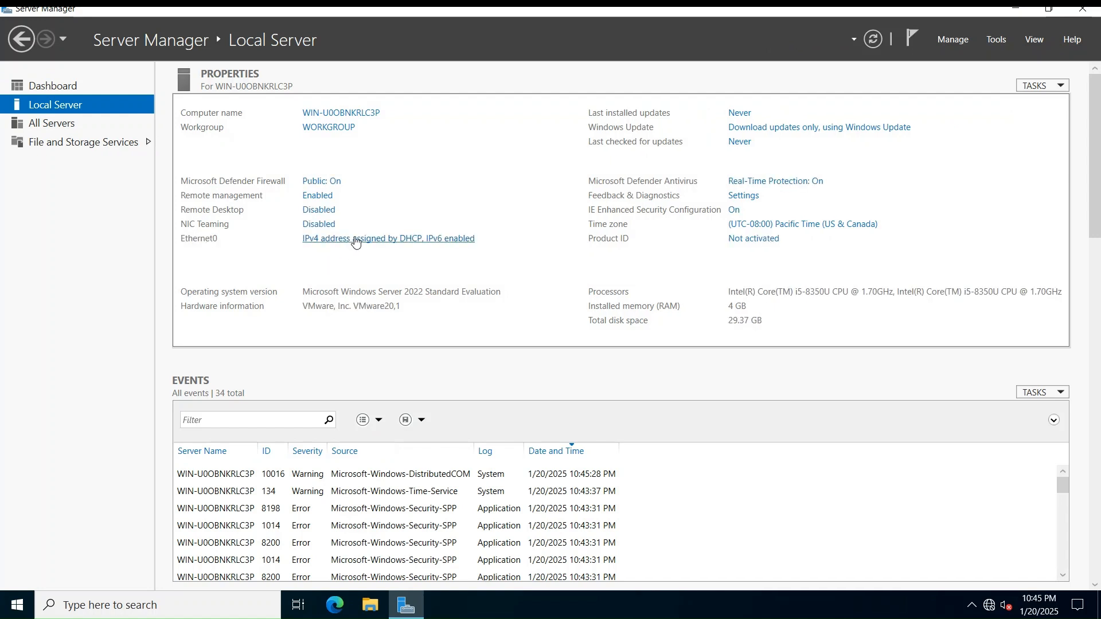
pyautogui.click(355, 242)
pyautogui.click(215, 183)
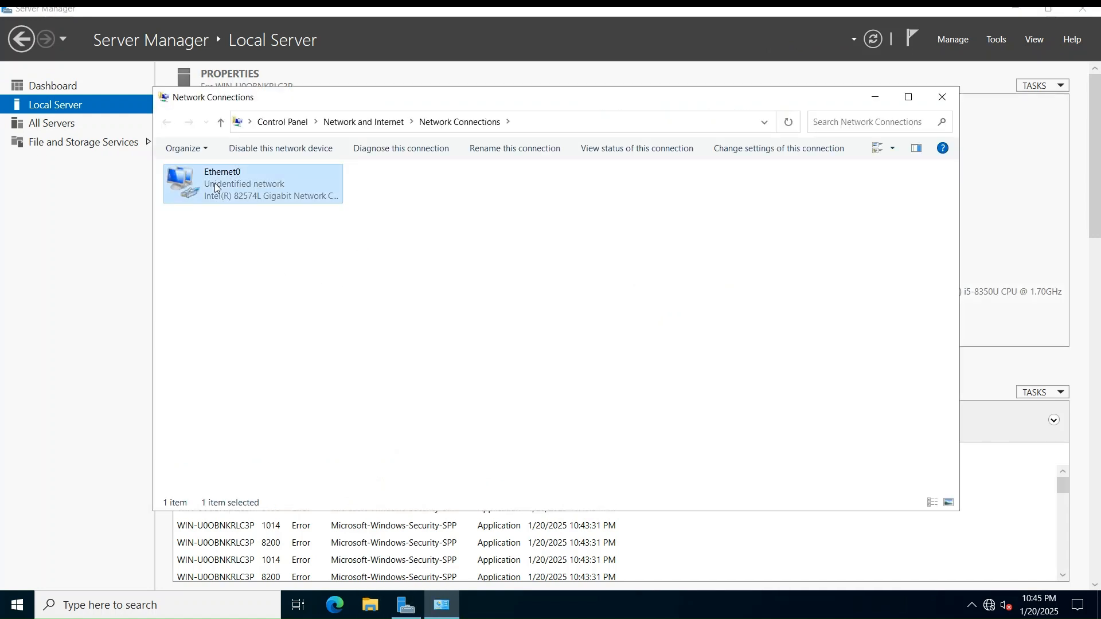
pyautogui.rightClick(214, 184)
pyautogui.click(283, 320)
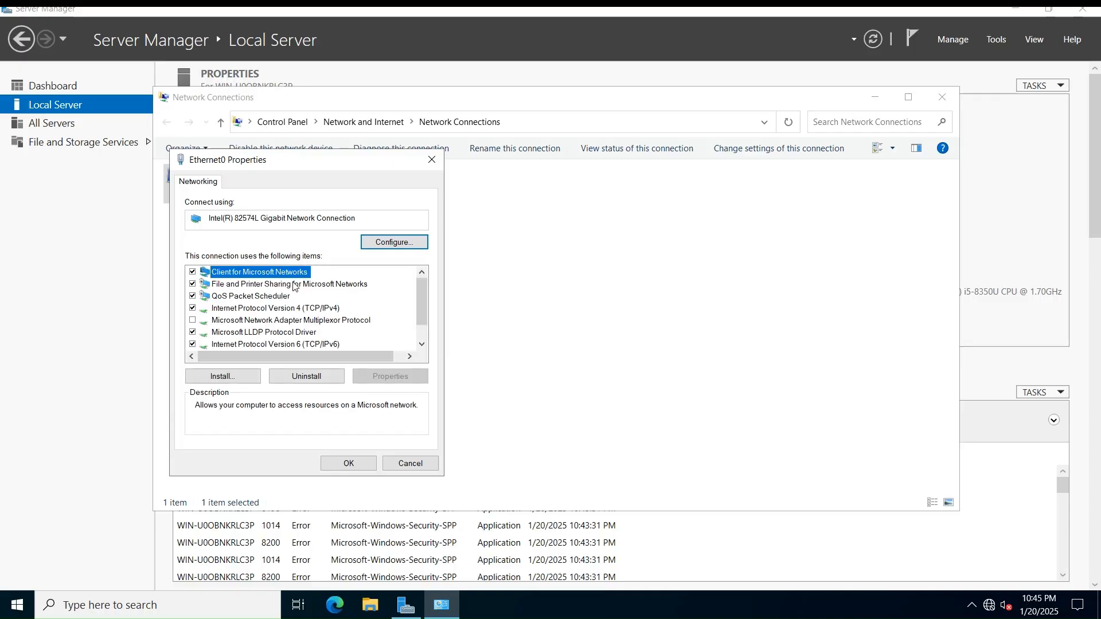
# Disable IPv6 on Ethernet0 and bring up the TCP/IPv4 Properties dialog
pyautogui.click(193, 344)
pyautogui.click(247, 308)
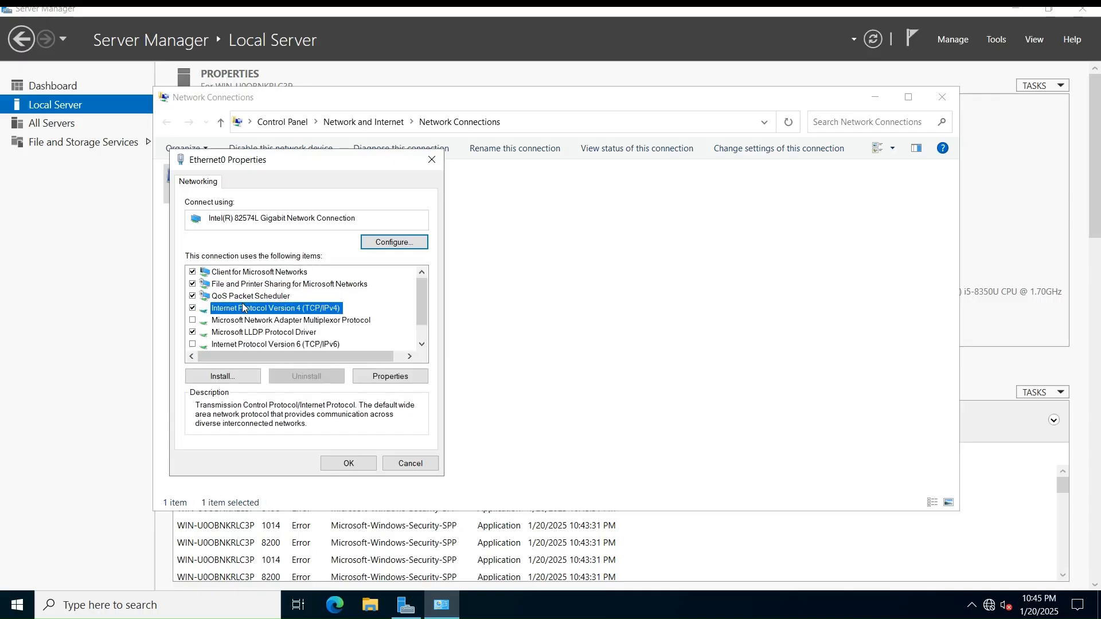
pyautogui.click(392, 377)
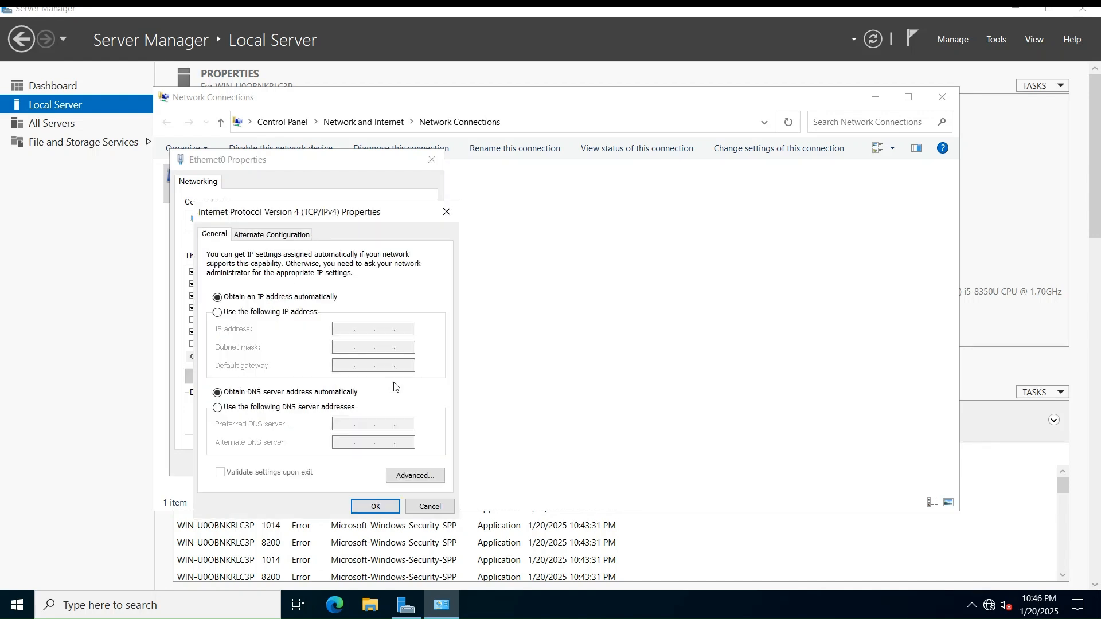
# Assign static IP 192.168.122.1, mask 255.255.255.0, gateway 192.168.122.100, DNS 192.168.122.1, and save
pyautogui.click(305, 313)
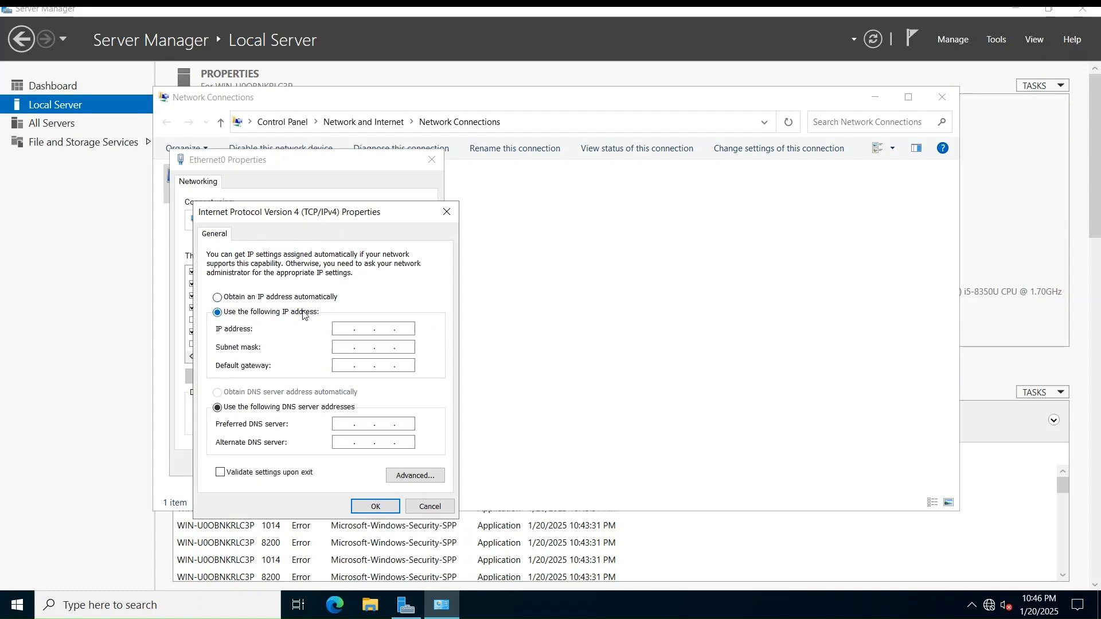
pyautogui.click(338, 328)
pyautogui.write('192 . 168 . 122 . 1')
pyautogui.press('Tab')
pyautogui.press('Tab')
pyautogui.write('192 . 168 . 122 . ')
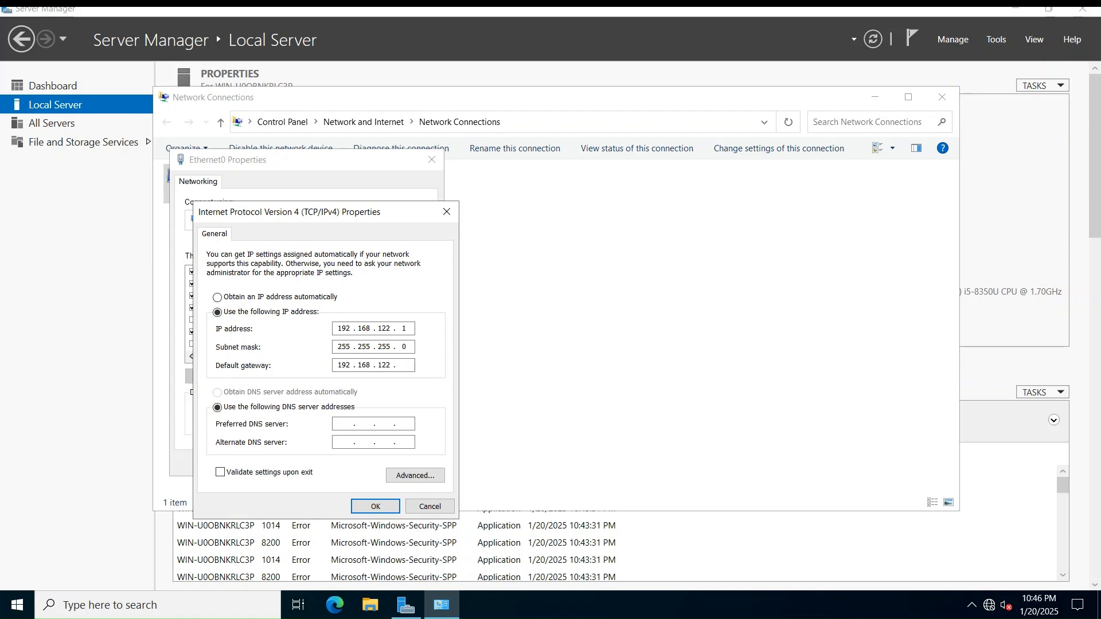
pyautogui.write('100')
pyautogui.press('Tab')
pyautogui.press('Tab')
pyautogui.write('192 . 168 . 122 . 1')
pyautogui.click(374, 506)
pyautogui.click(353, 462)
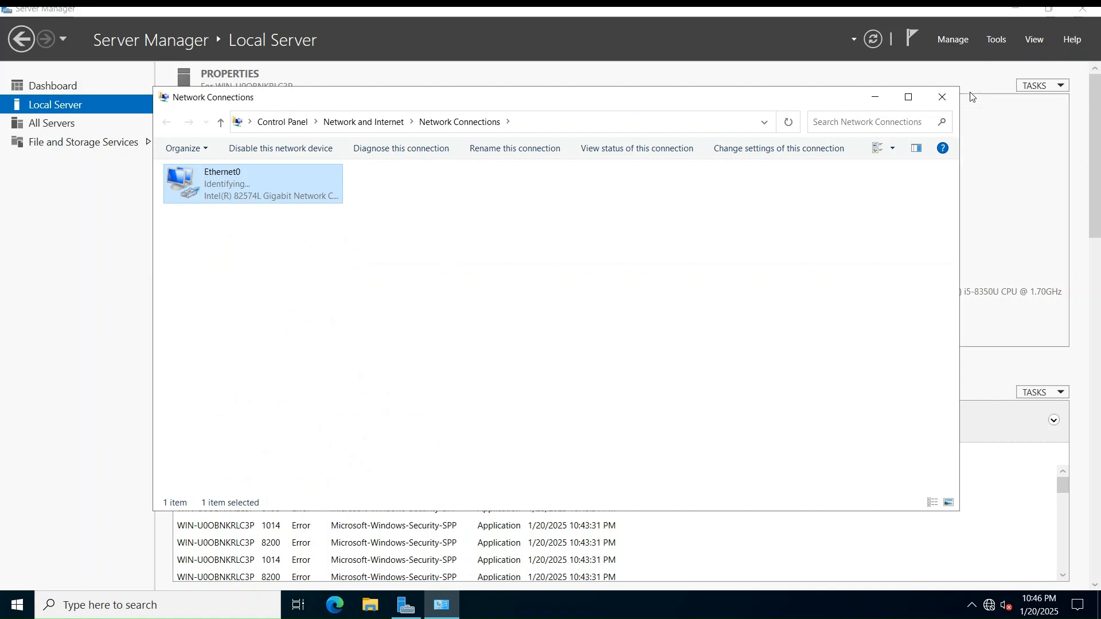
# Rename the computer to FSTEKLAB-PDC in System Properties, acknowledging the restart notice
pyautogui.click(942, 98)
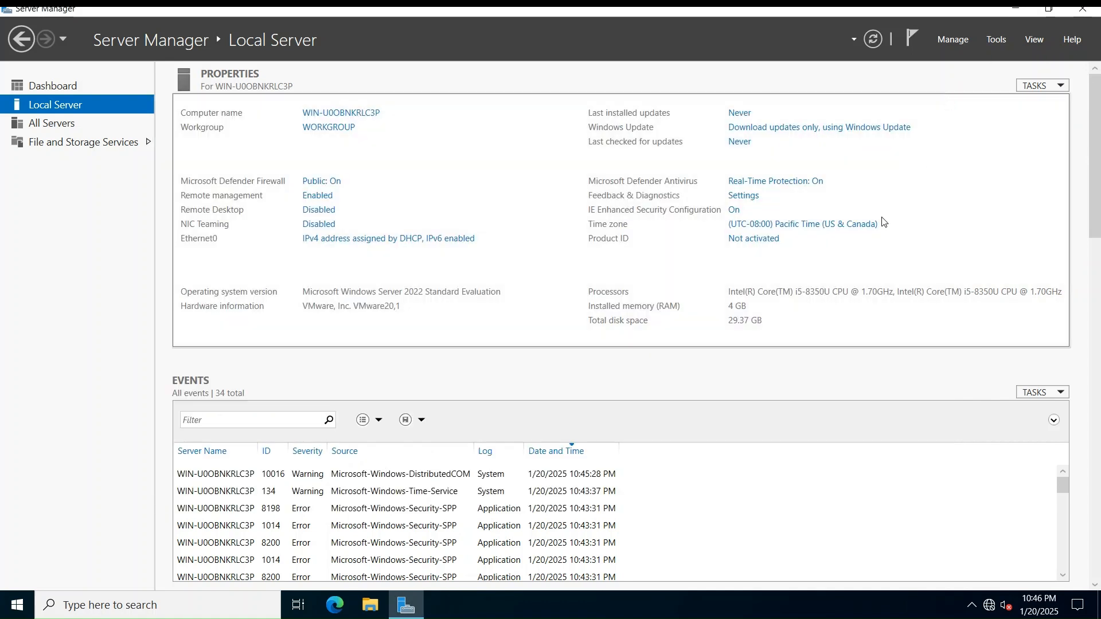
pyautogui.click(345, 114)
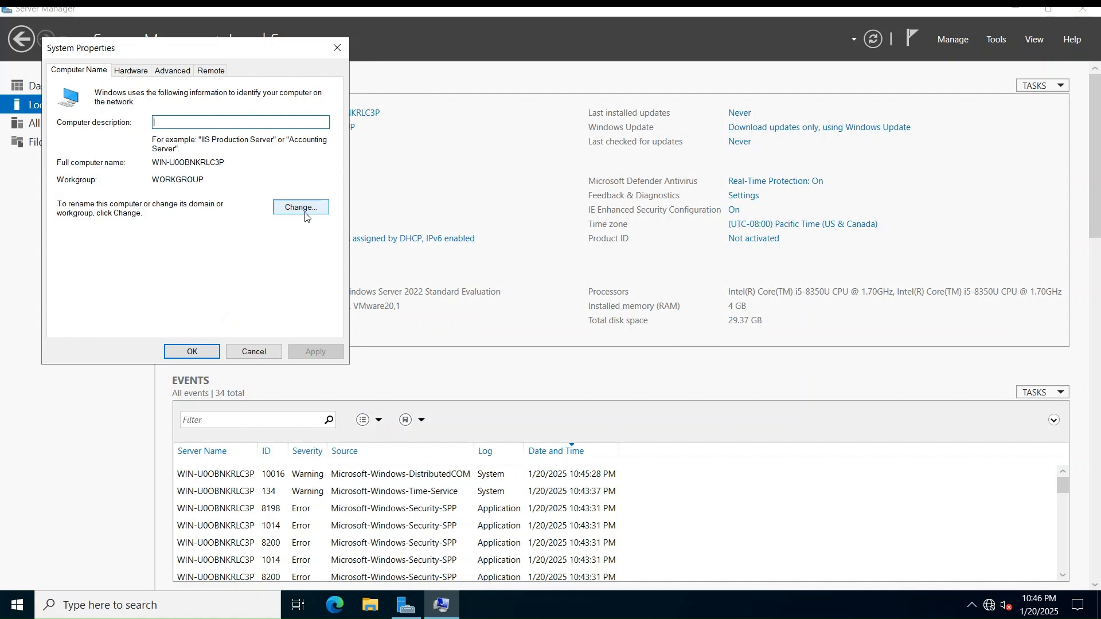
pyautogui.click(304, 211)
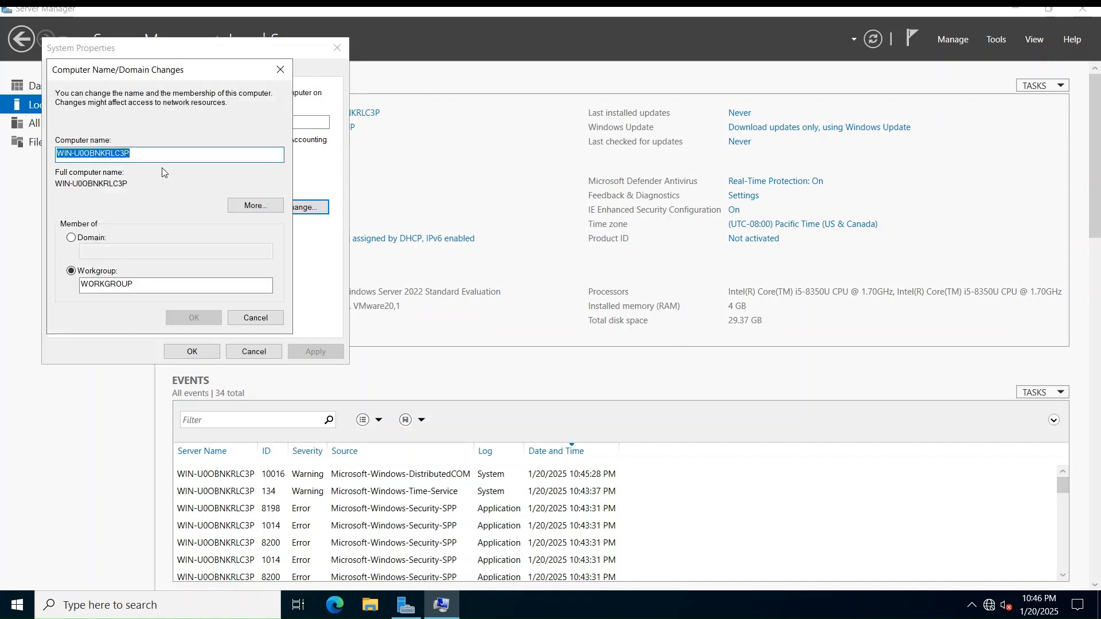
pyautogui.write('FSTE')
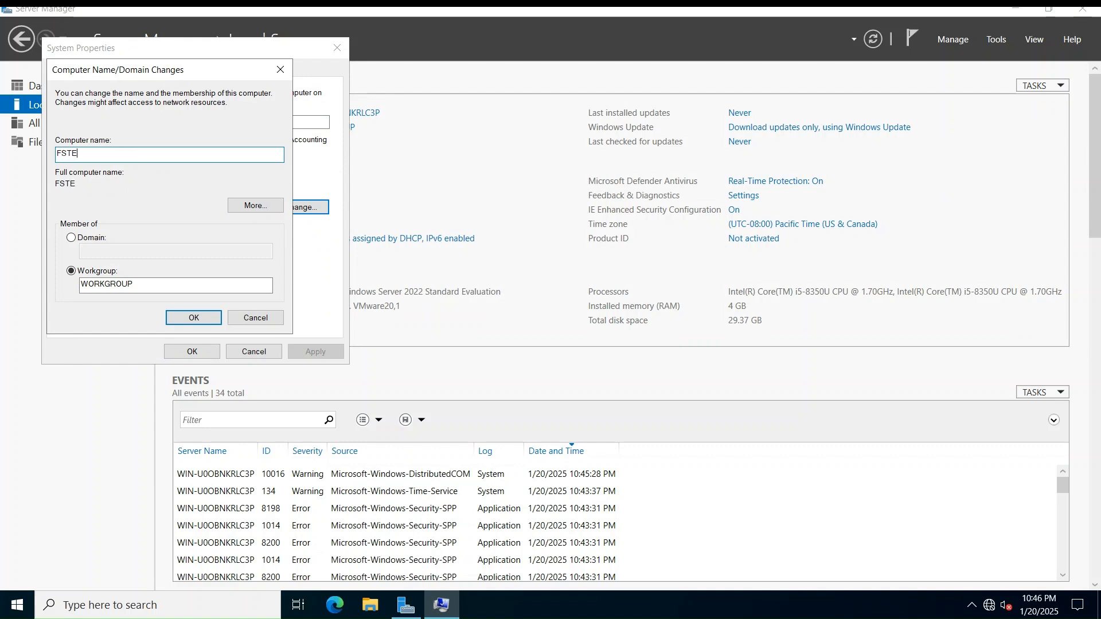
pyautogui.write('KLAB-PDC')
pyautogui.click(205, 319)
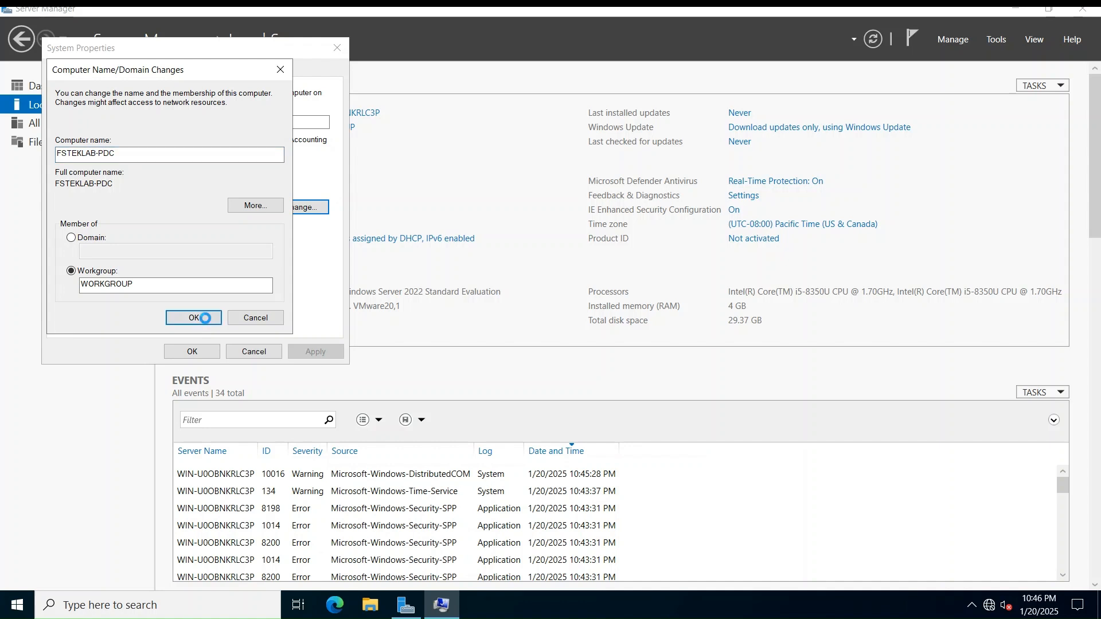
pyautogui.click(646, 323)
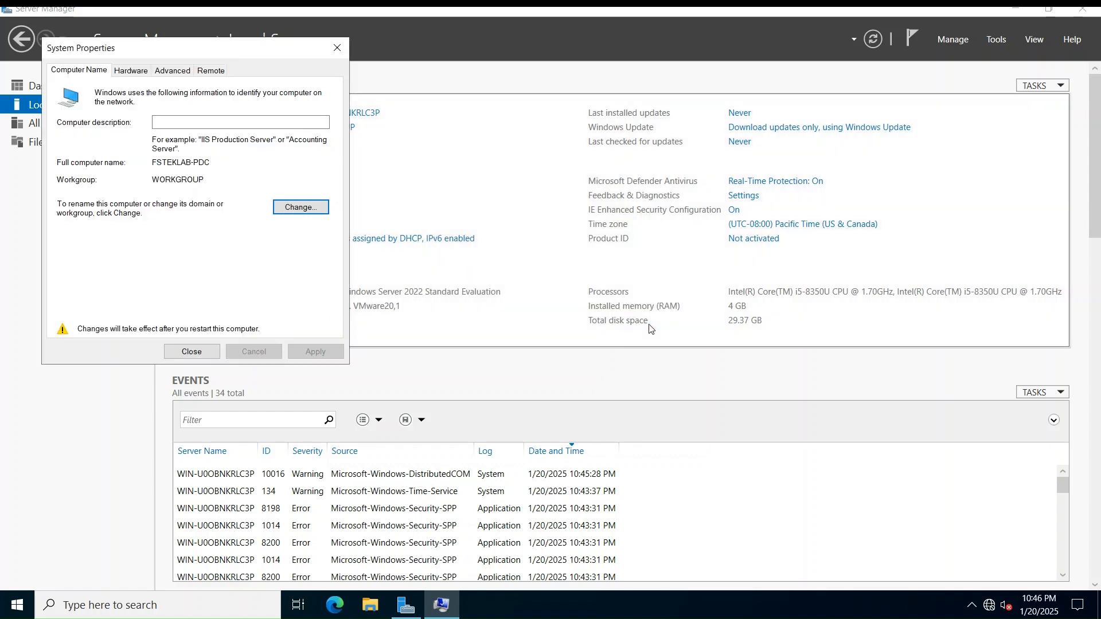
pyautogui.click(201, 352)
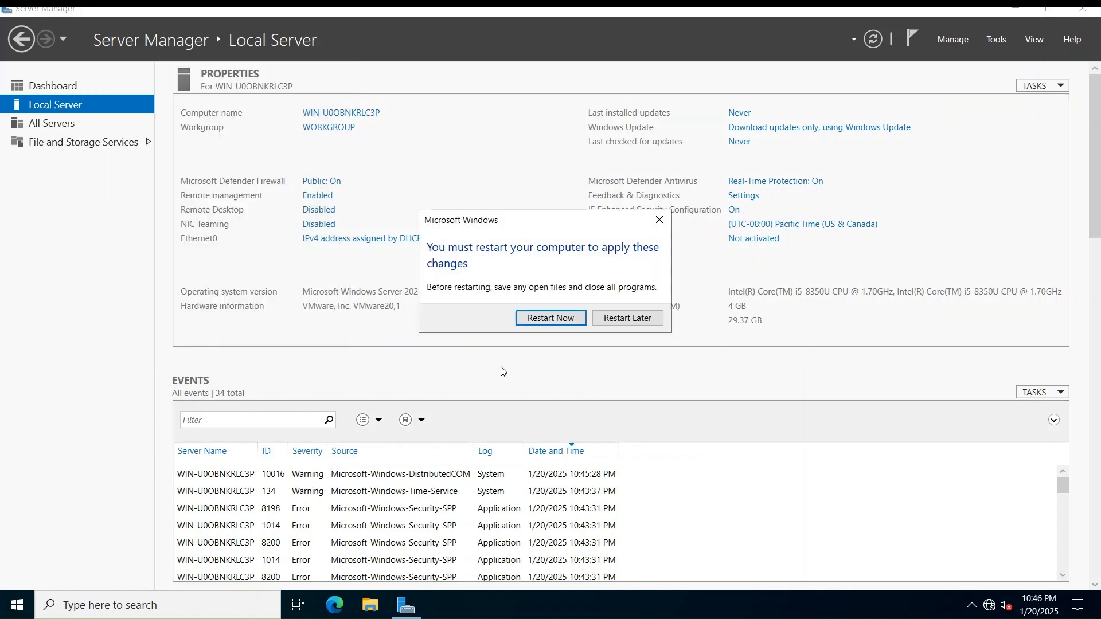
# Restart the server now and sign back in as administrator
pyautogui.click(529, 321)
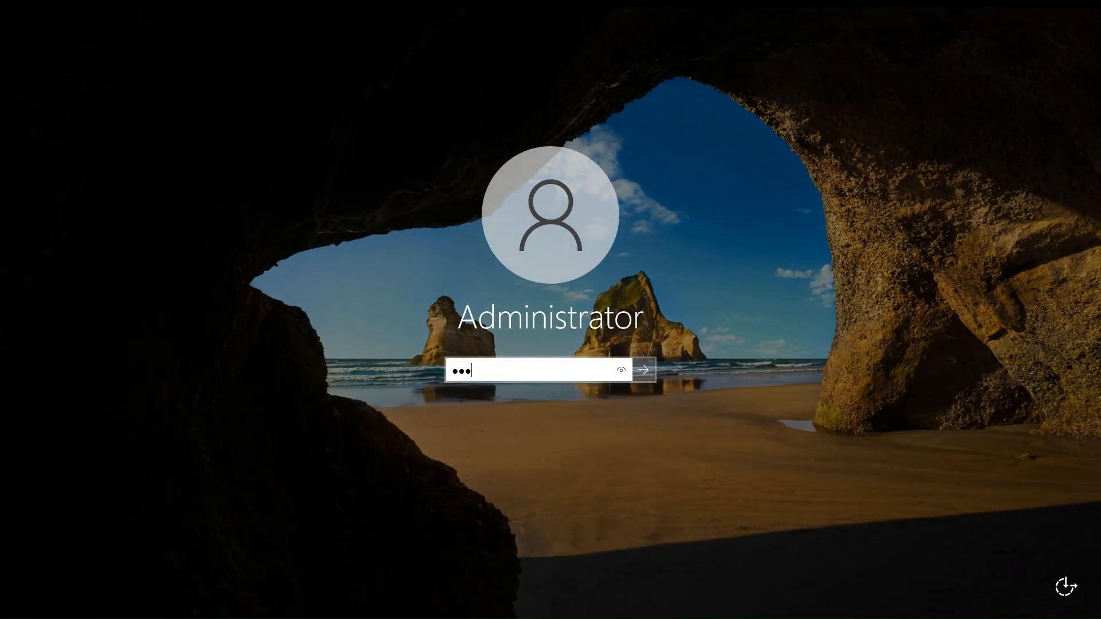
pyautogui.press('Return')
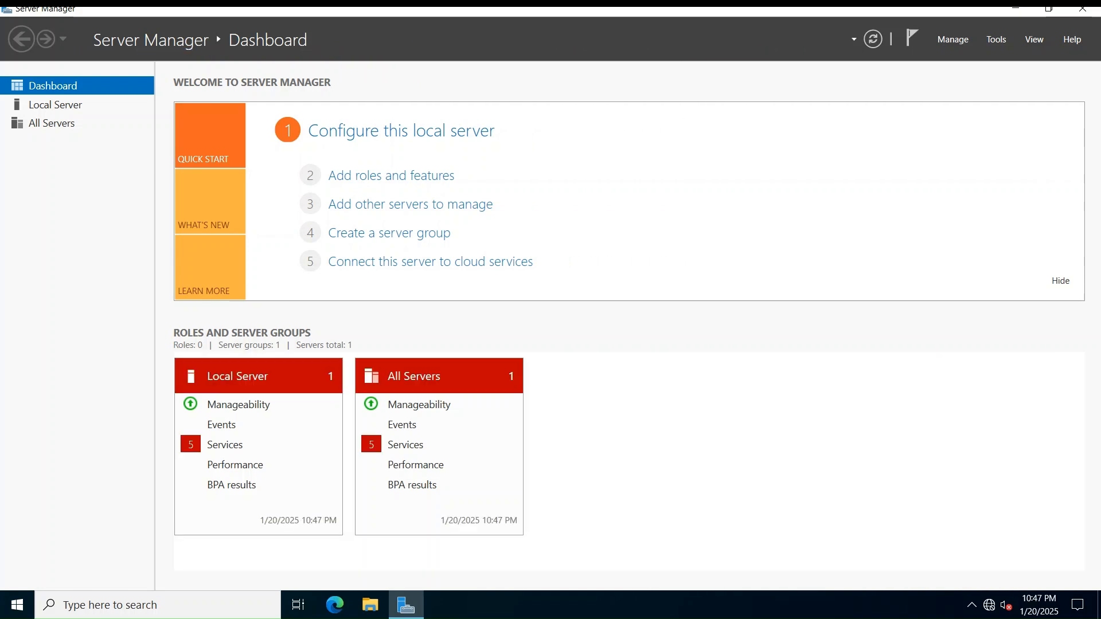
# Start Add Roles and Features with role-based installation on this server, reaching Server Roles
pyautogui.click(431, 176)
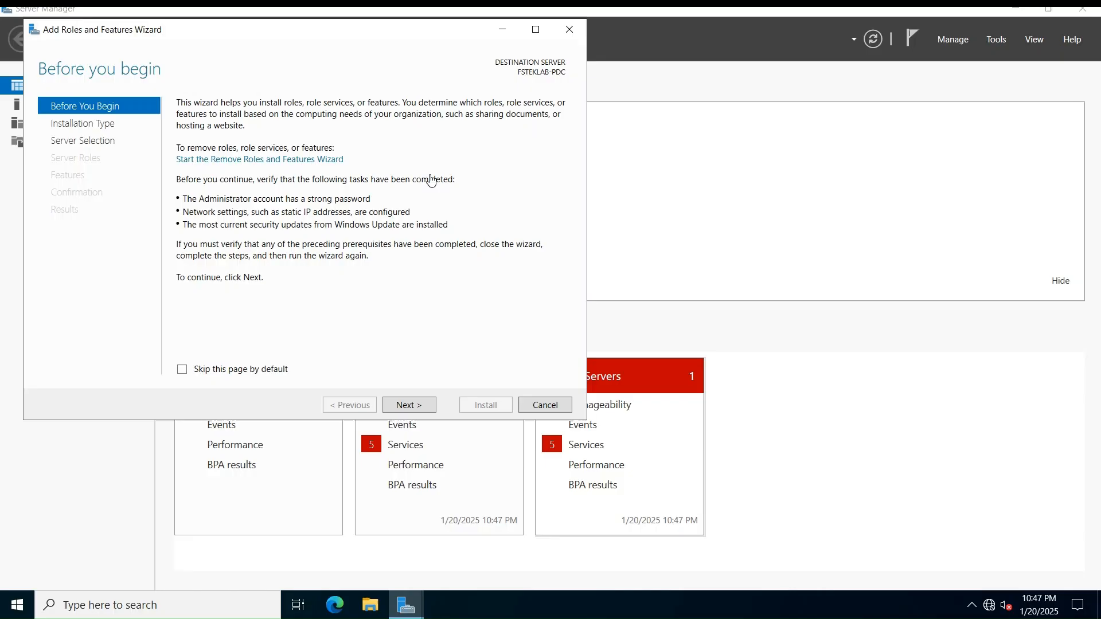
pyautogui.click(421, 408)
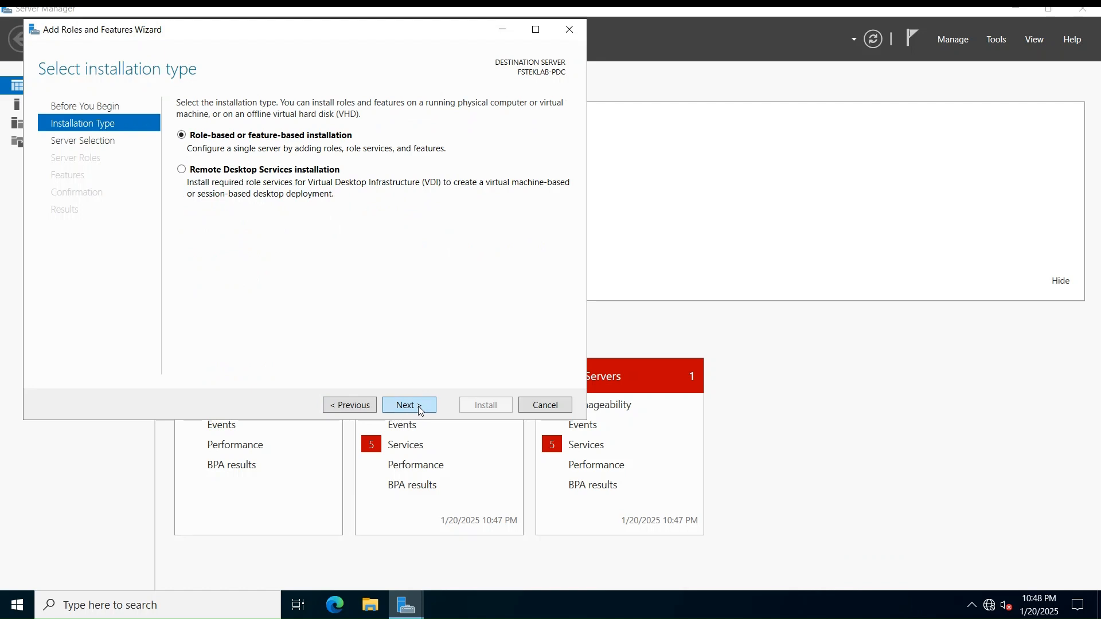
pyautogui.click(421, 408)
pyautogui.click(421, 408)
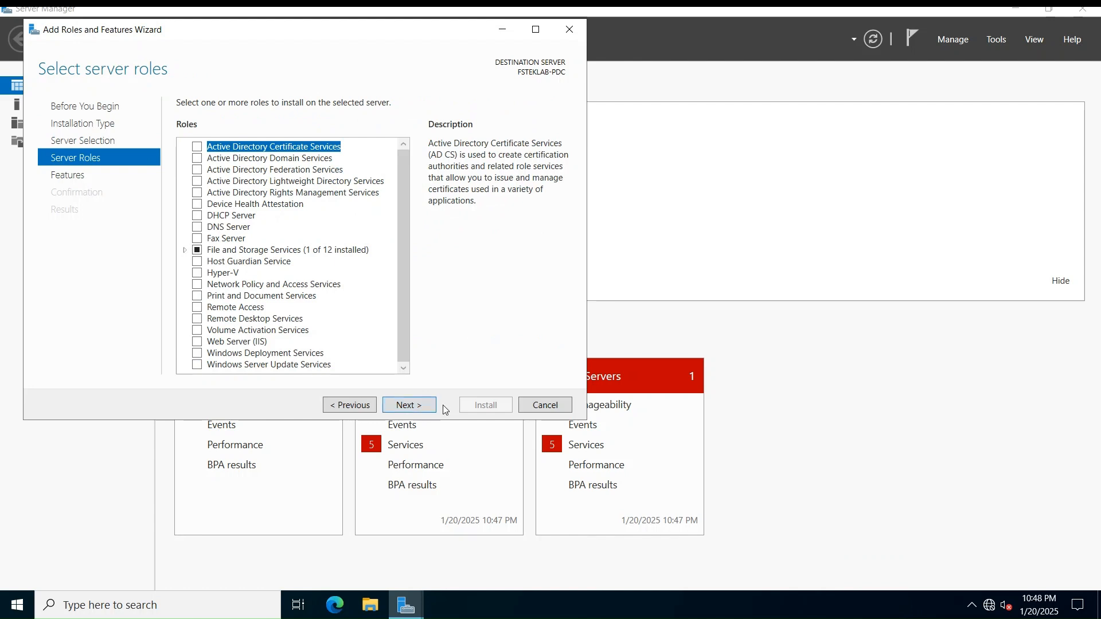
# Select AD DS and DNS Server with their management tools, continuing to Confirmation
pyautogui.click(197, 159)
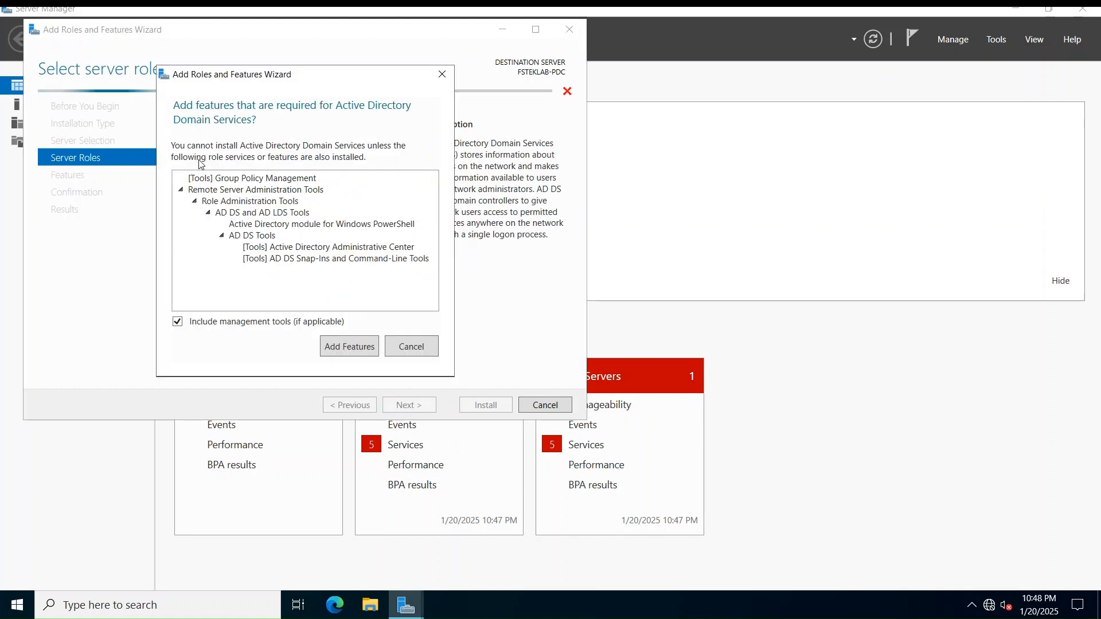
pyautogui.click(354, 346)
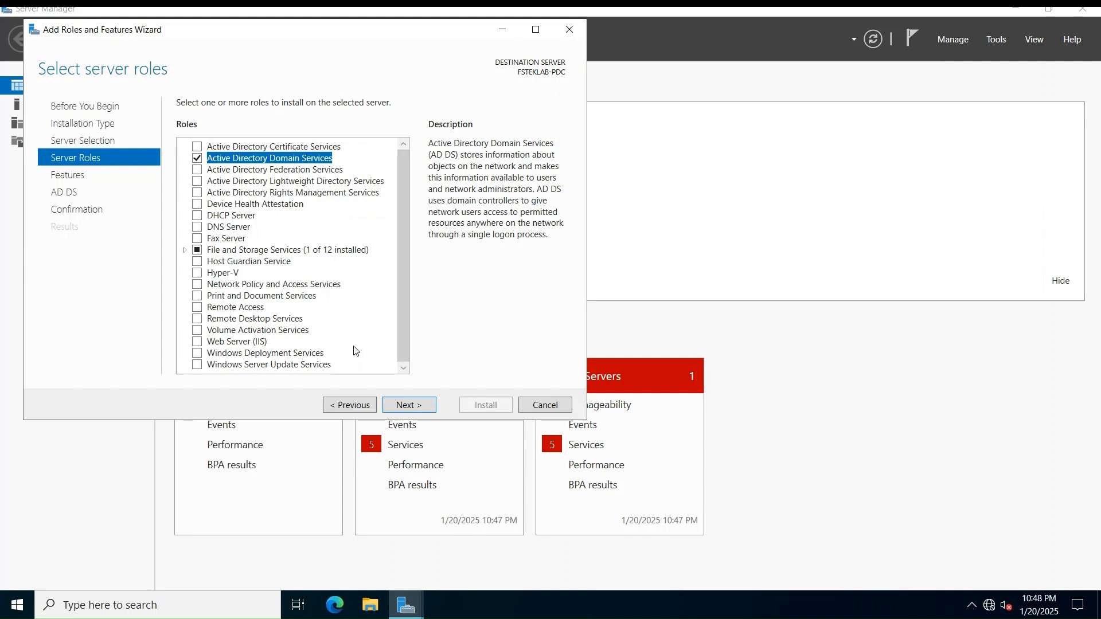
pyautogui.click(198, 228)
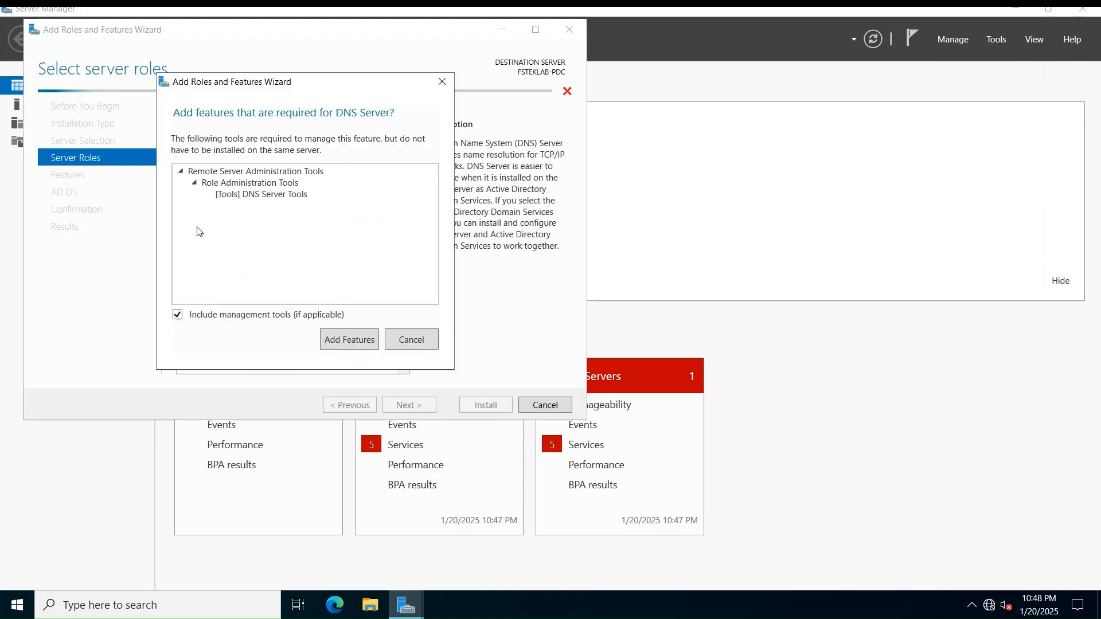
pyautogui.click(339, 341)
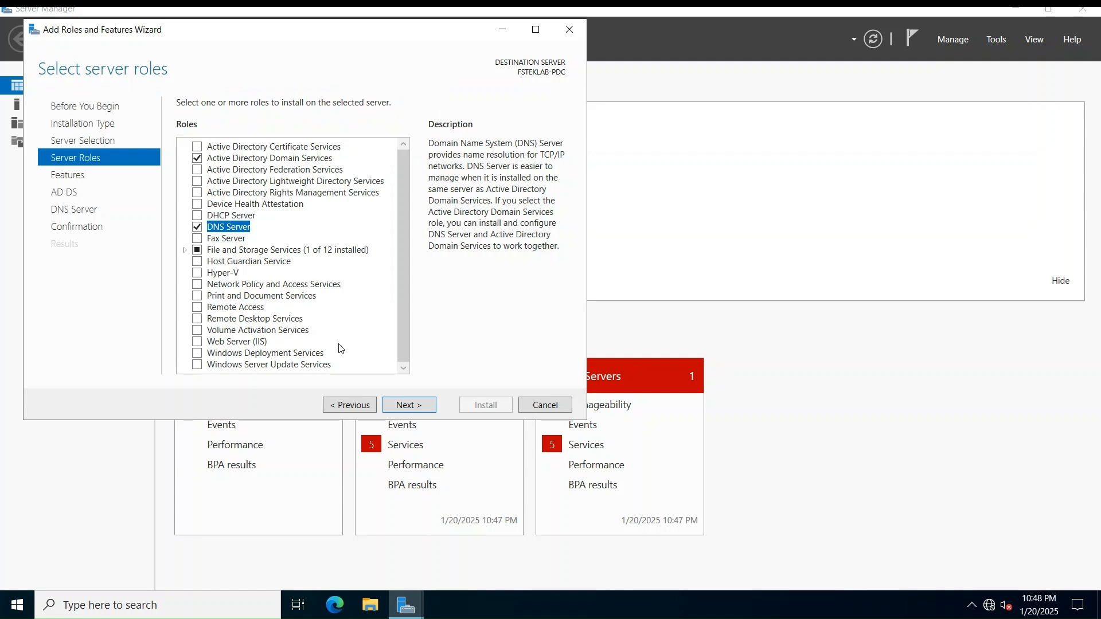
pyautogui.click(408, 406)
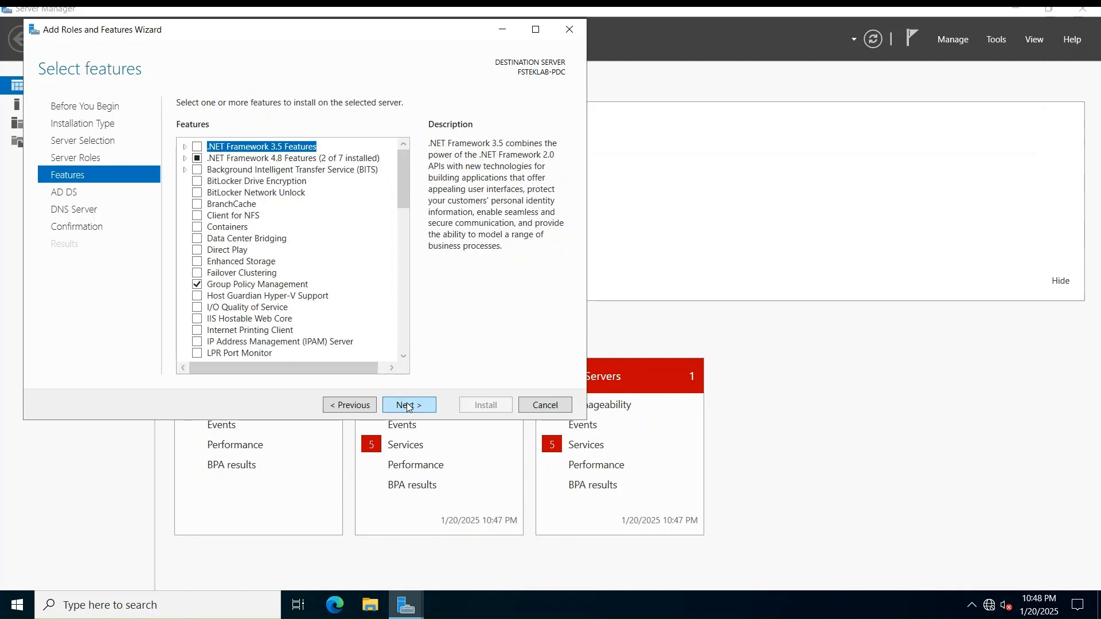
pyautogui.click(409, 405)
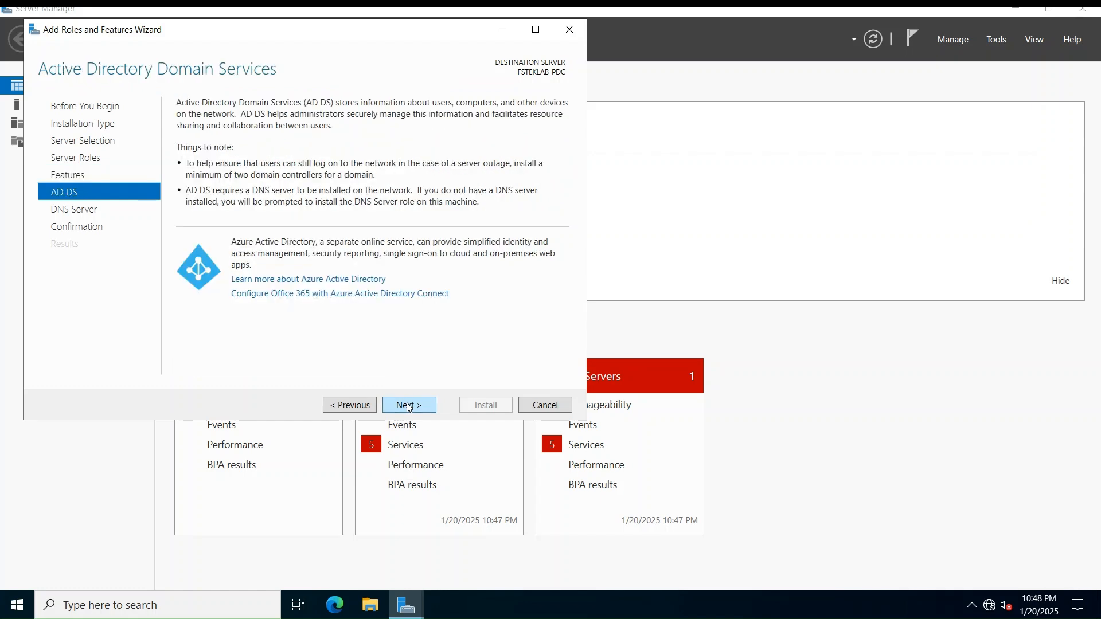
pyautogui.click(409, 406)
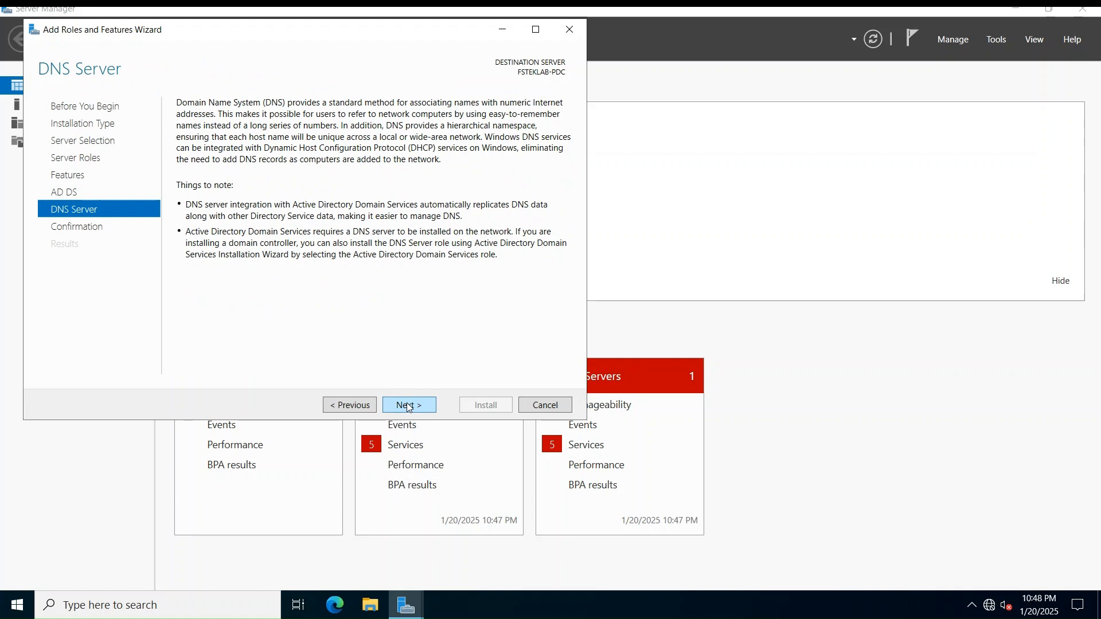
pyautogui.click(408, 406)
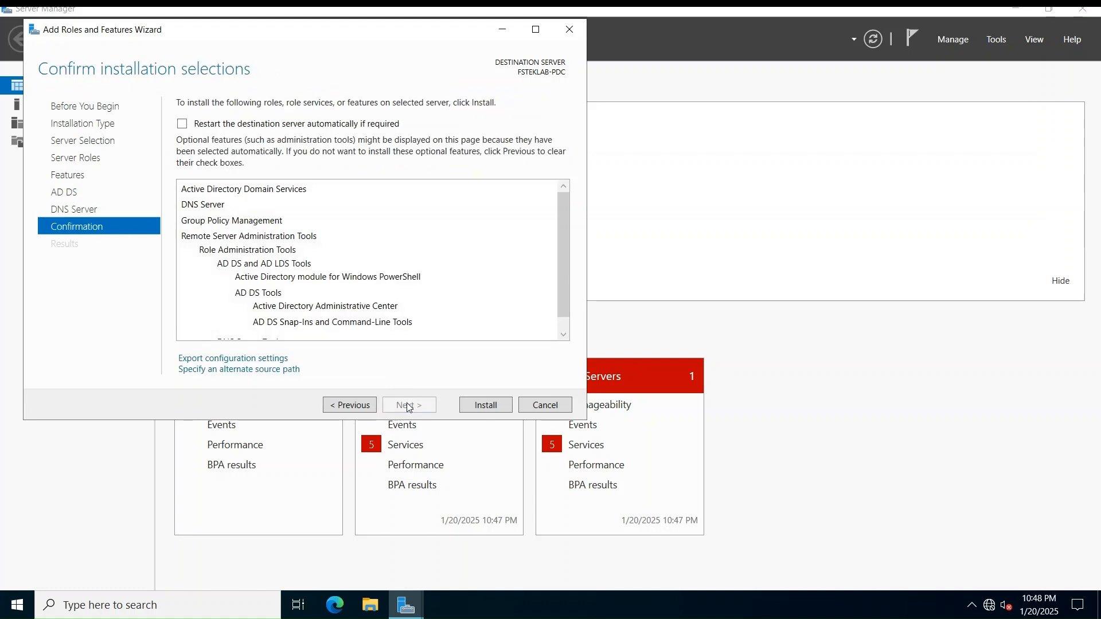
# Install the AD DS and DNS roles, then launch promotion to a domain controller
pyautogui.click(501, 406)
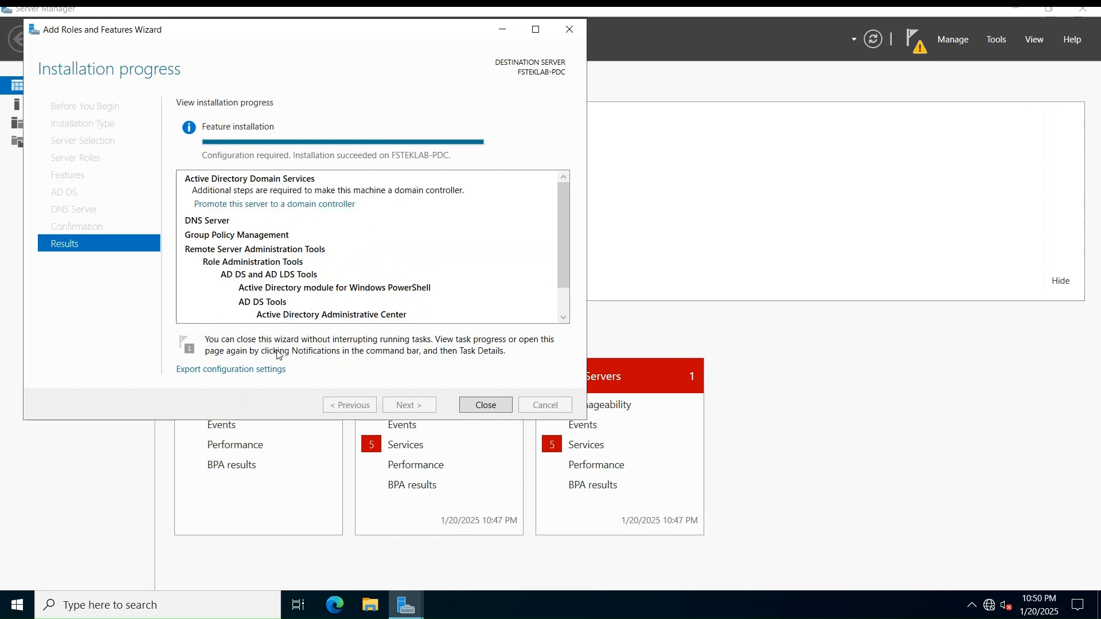
pyautogui.click(316, 205)
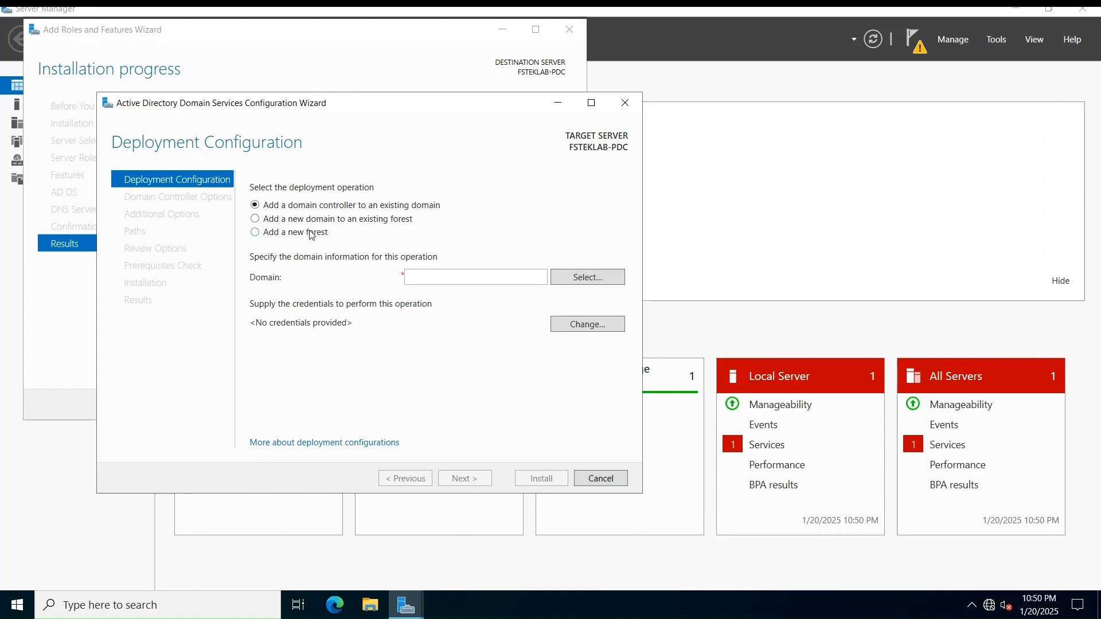
# Choose a new forest with root domain fsteklab.local and continue
pyautogui.click(311, 233)
pyautogui.click(422, 277)
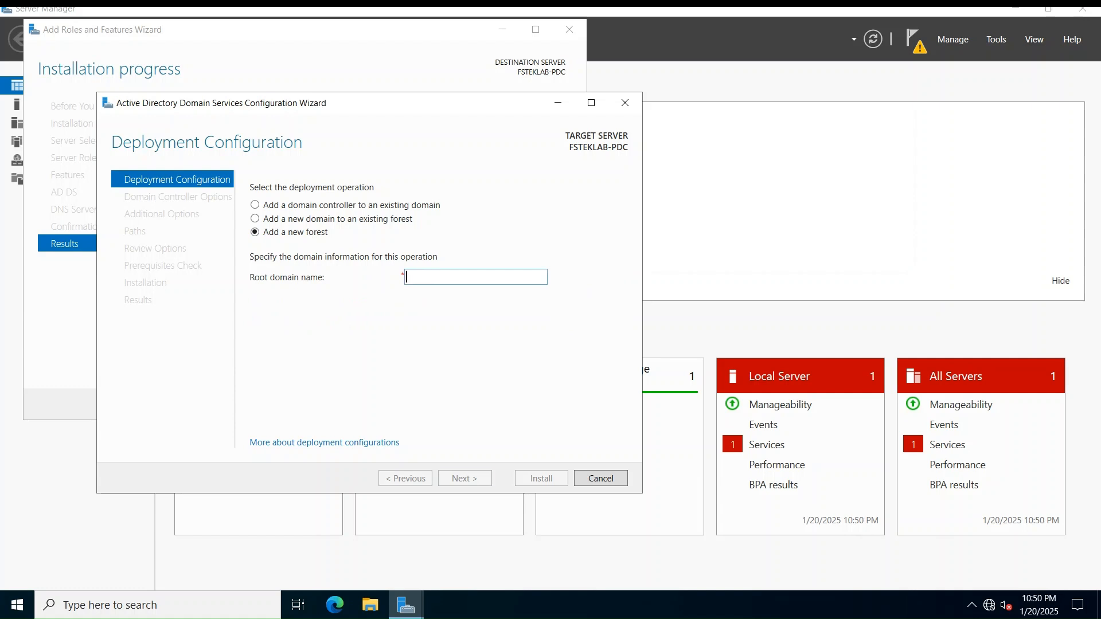
pyautogui.write('fsteklab')
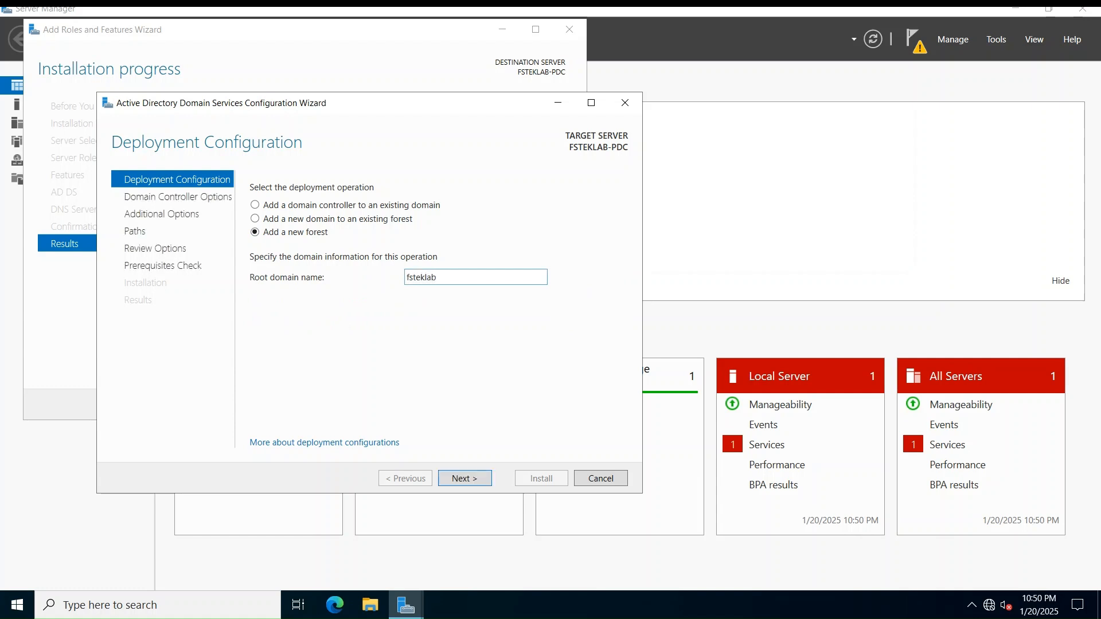
pyautogui.write('.local')
pyautogui.click(444, 479)
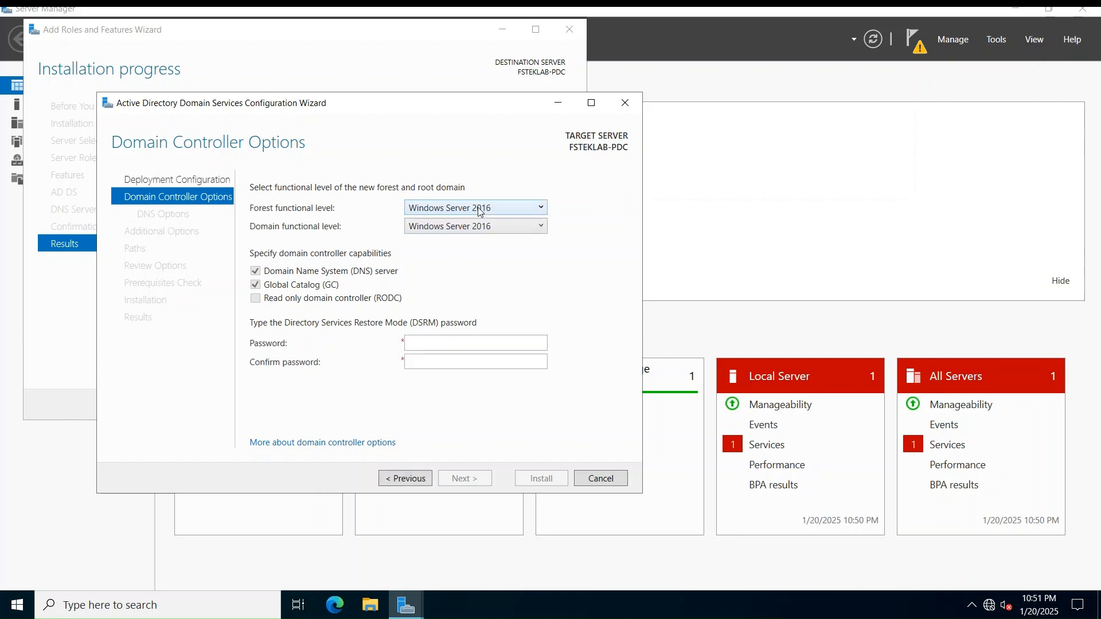
# Settle both forest and domain functional levels at Windows Server 2016
pyautogui.click(480, 212)
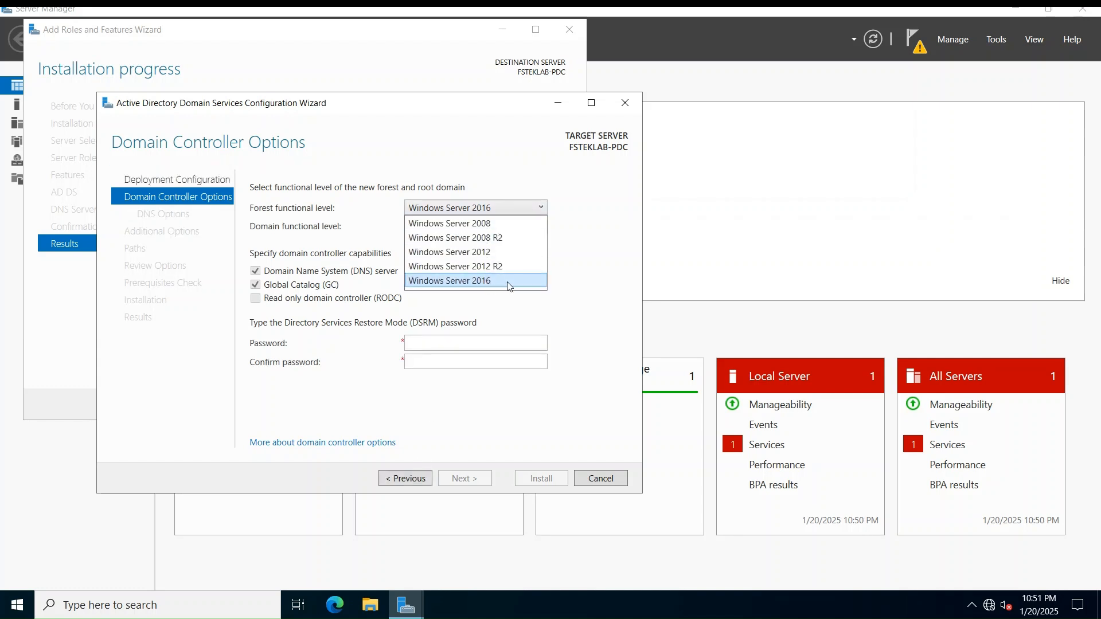
pyautogui.click(499, 223)
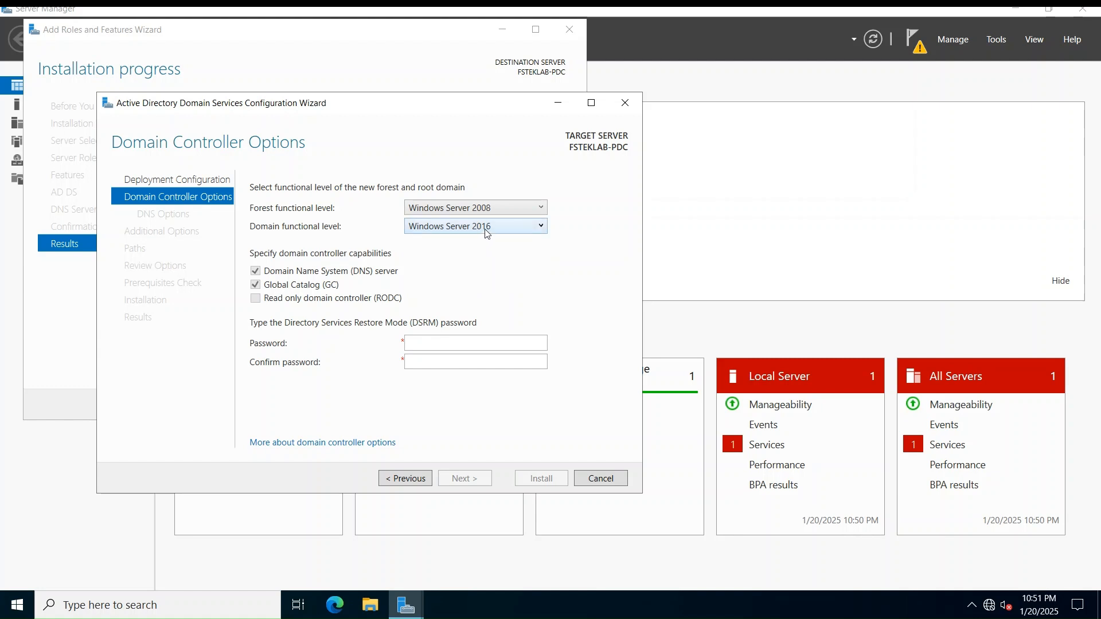
pyautogui.click(487, 229)
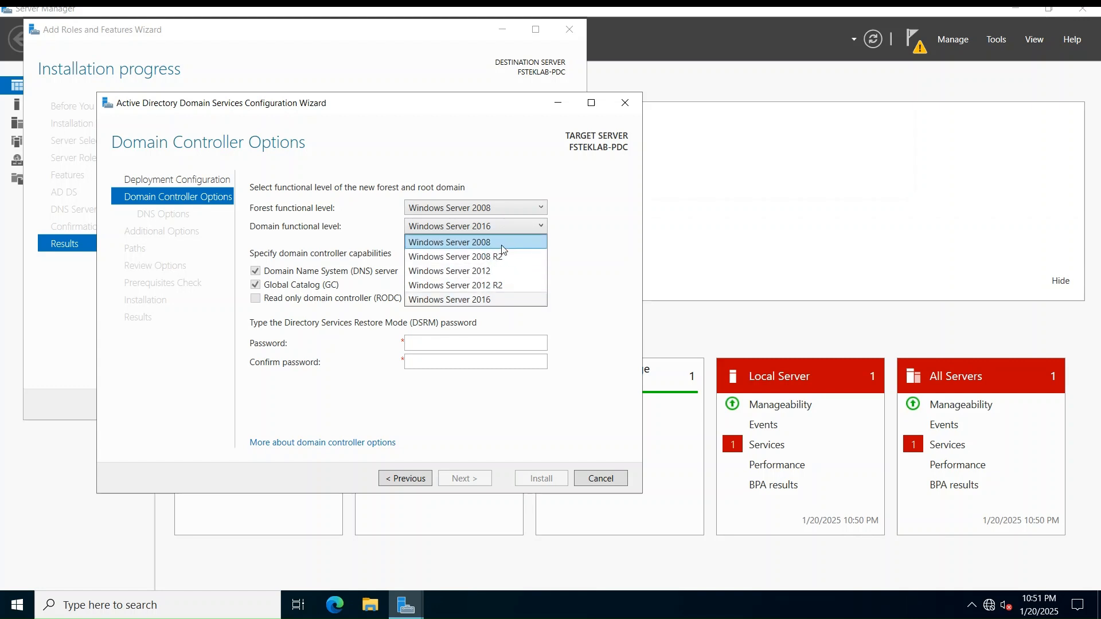
pyautogui.click(499, 298)
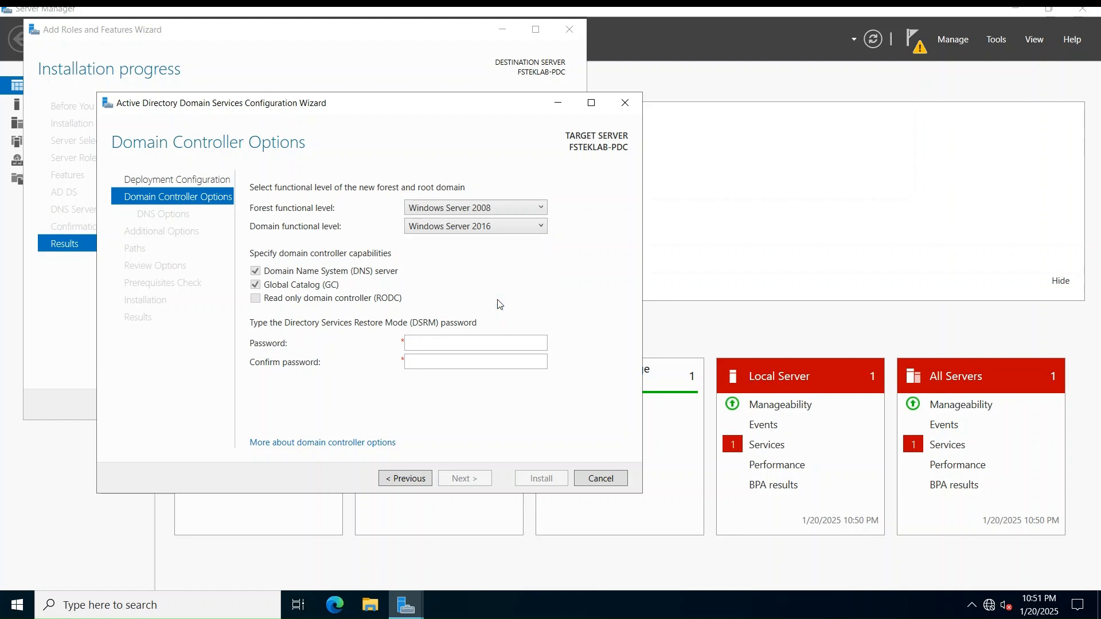
pyautogui.click(504, 209)
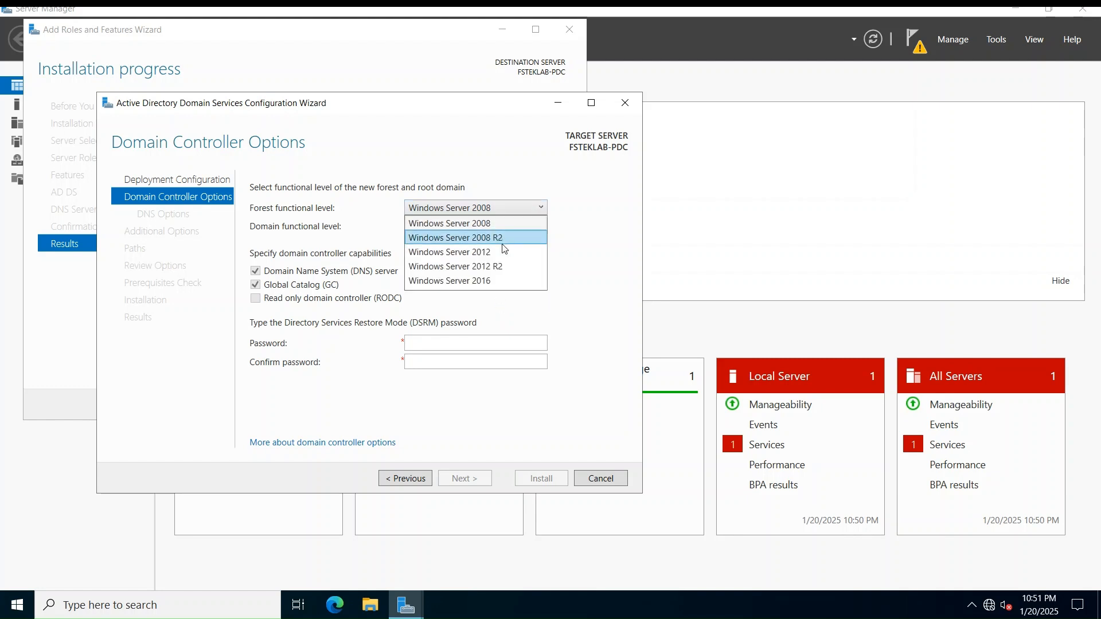
pyautogui.click(502, 237)
pyautogui.click(503, 229)
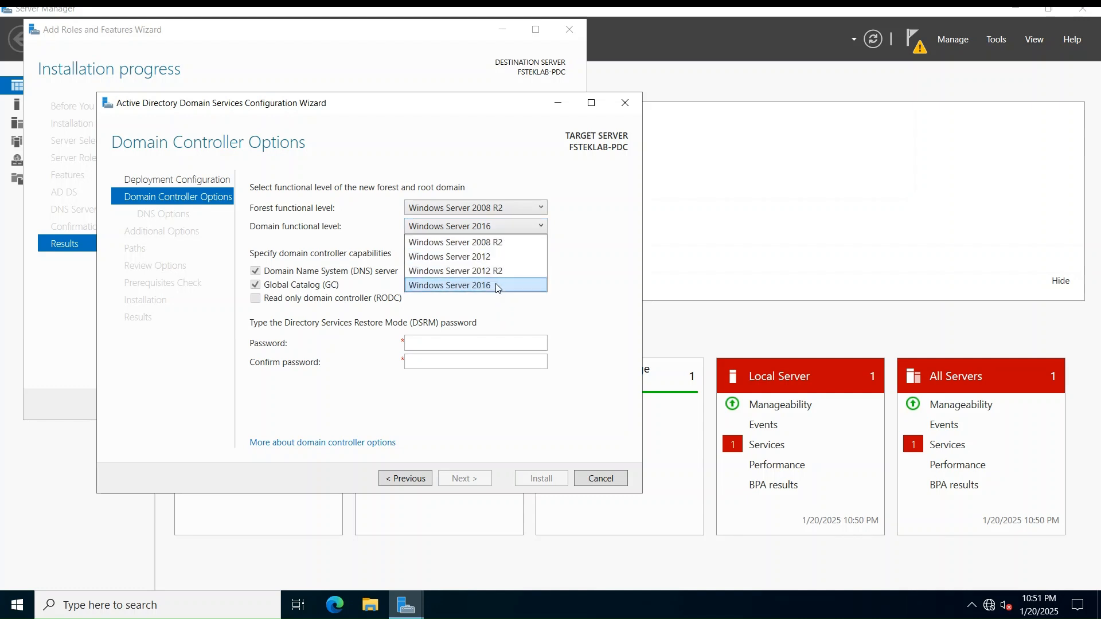
pyautogui.click(501, 230)
pyautogui.click(505, 213)
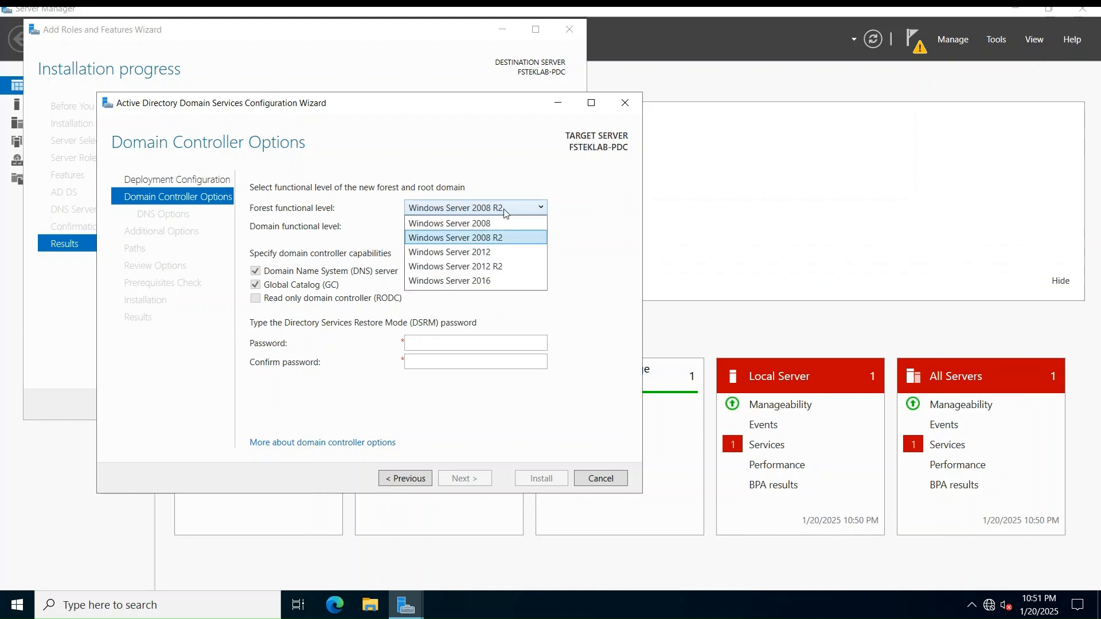
pyautogui.click(494, 279)
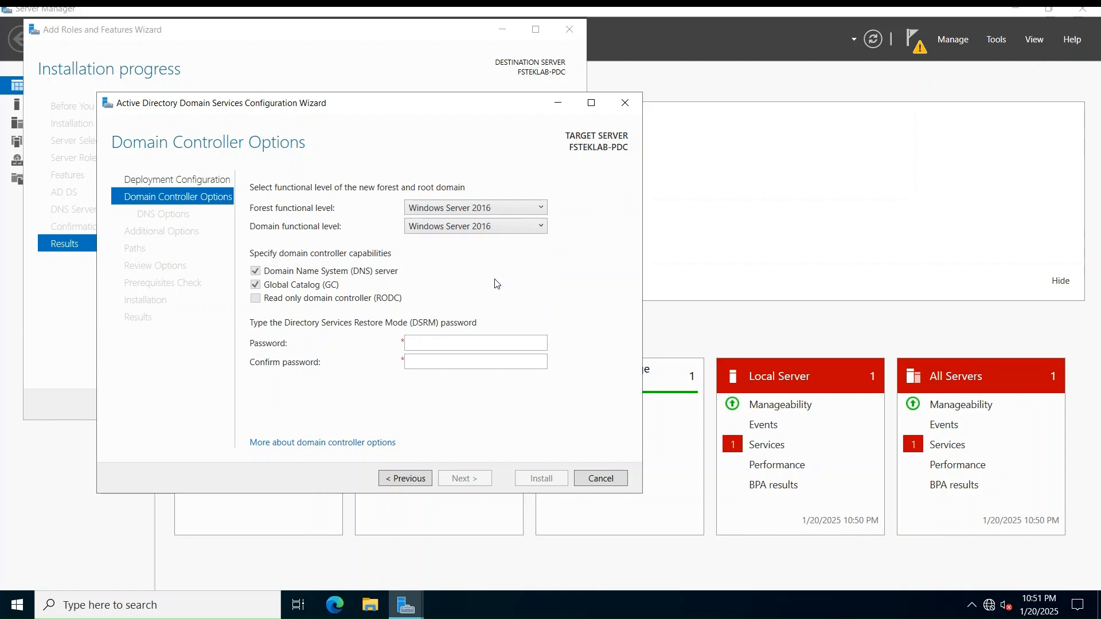
# Enter and confirm the Directory Services Restore Mode password
pyautogui.click(447, 345)
pyautogui.write('•••••••')
pyautogui.press('Tab')
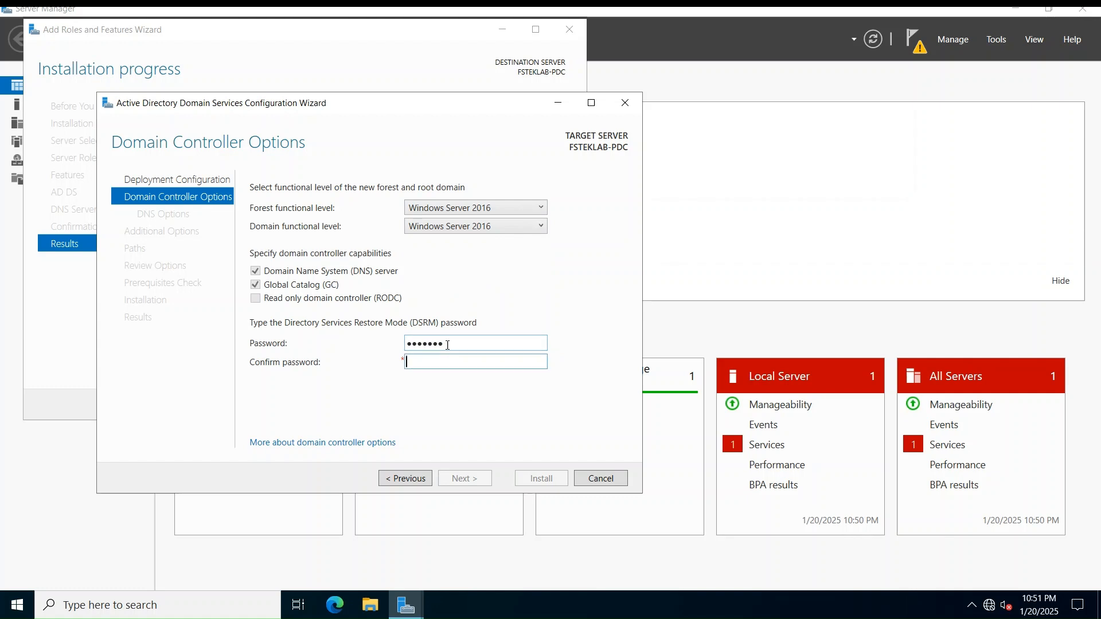
pyautogui.write('•••••••')
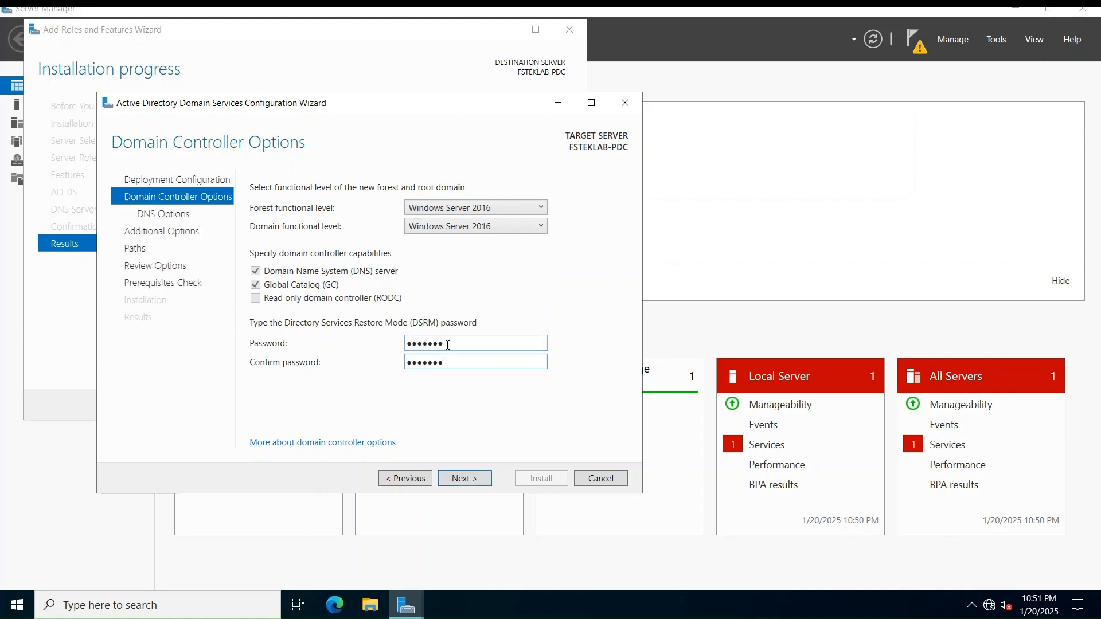
# Skip DNS delegation, keep NetBIOS name FSTEKLAB and default NTDS/SYSVOL paths, reaching Review Options
pyautogui.click(464, 479)
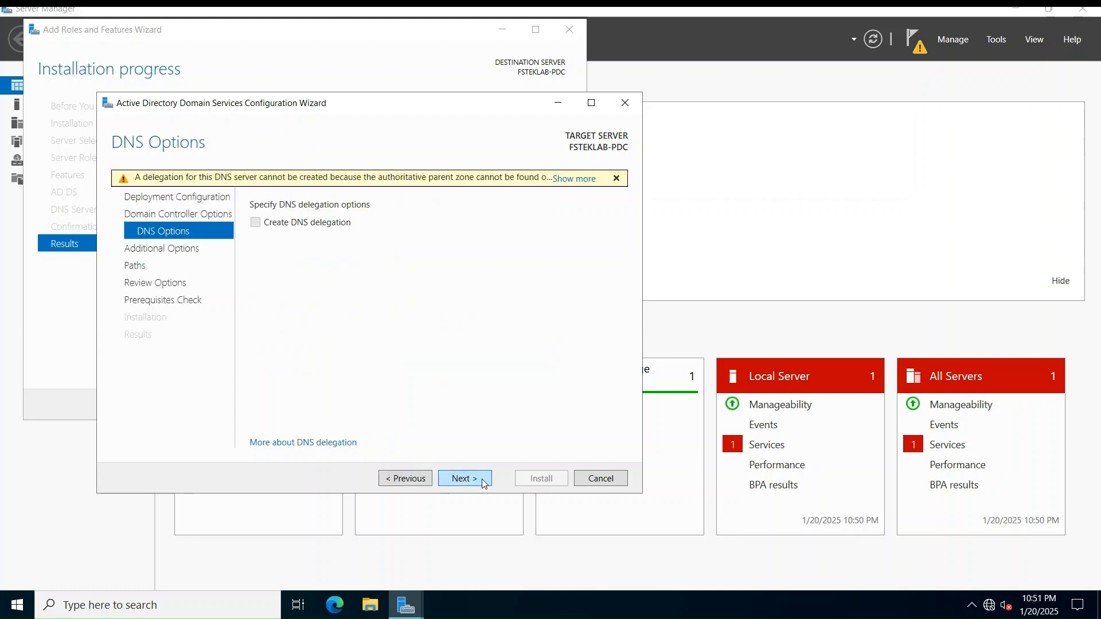
pyautogui.click(483, 484)
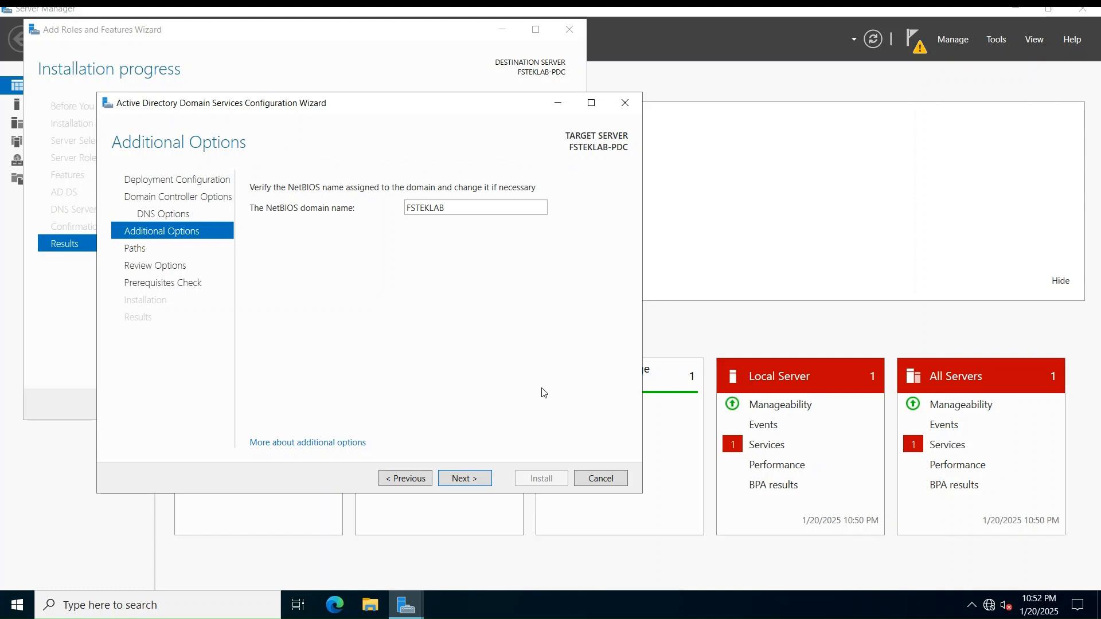
pyautogui.click(483, 479)
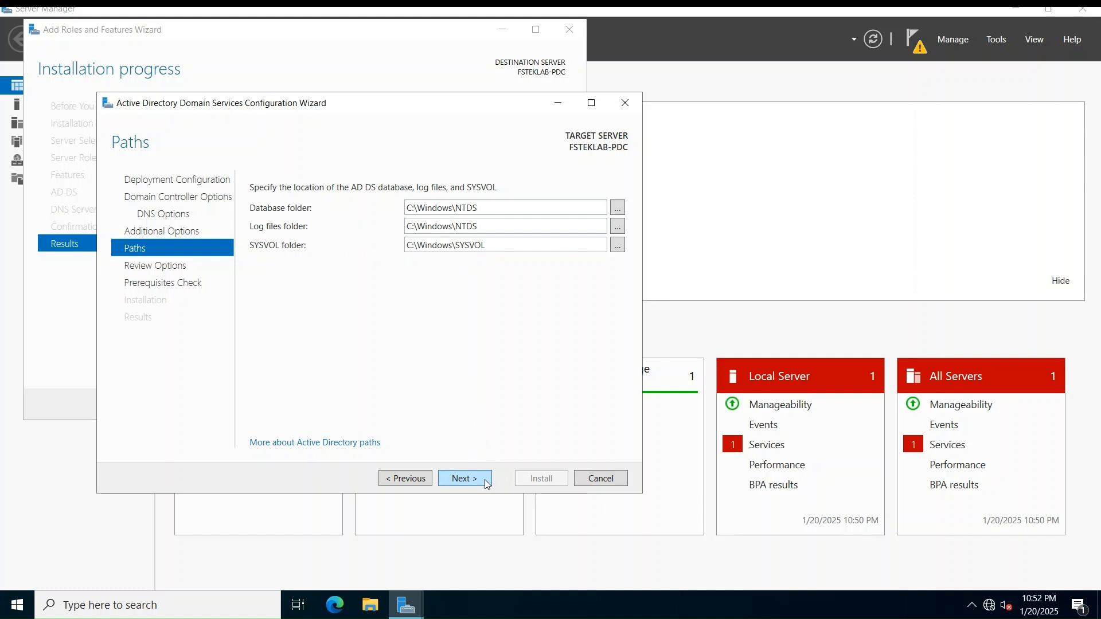
pyautogui.click(485, 484)
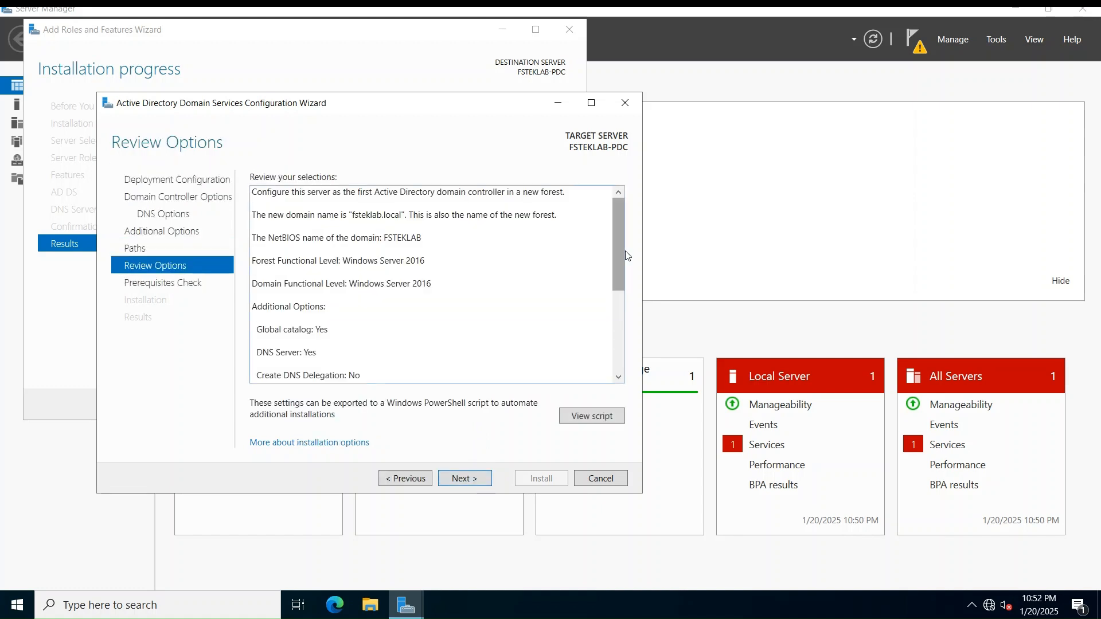
# Review the fsteklab.local settings, run the prerequisites check, and scroll through its results
pyautogui.moveTo(618, 252)
pyautogui.mouseDown()
pyautogui.moveTo(621, 318)
pyautogui.moveTo(625, 242)
pyautogui.mouseUp()
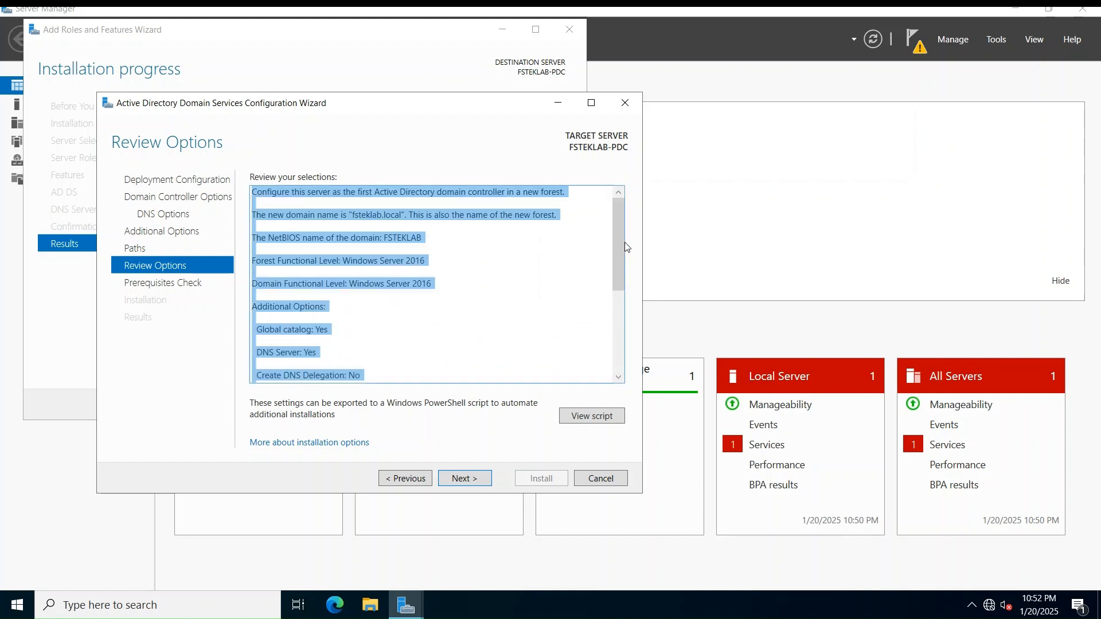
pyautogui.click(486, 485)
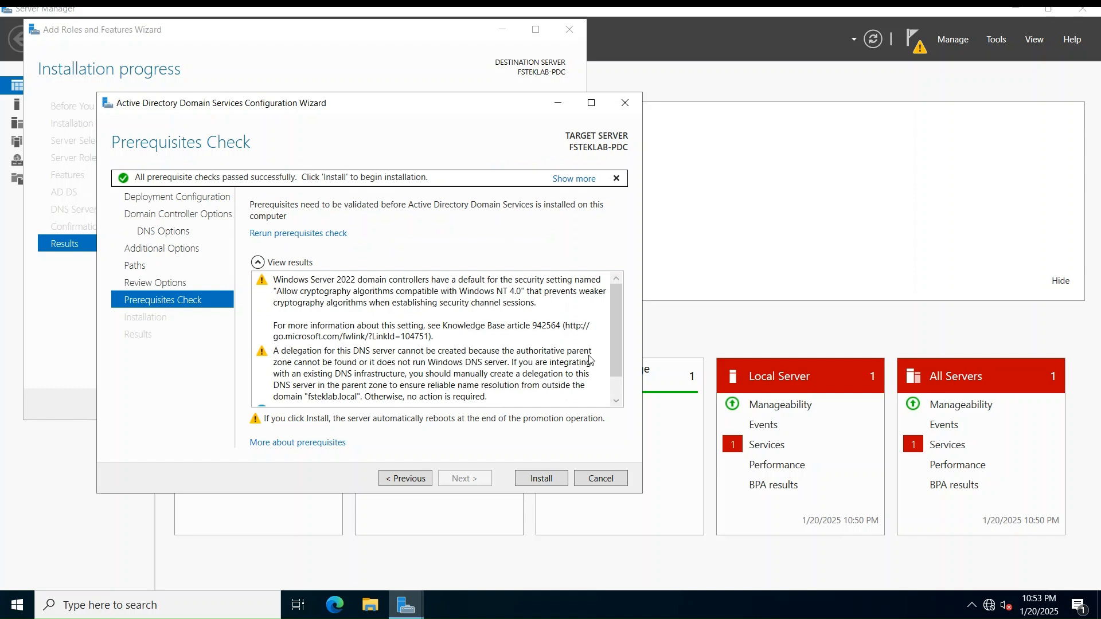
pyautogui.scroll(-1, 619, 334)
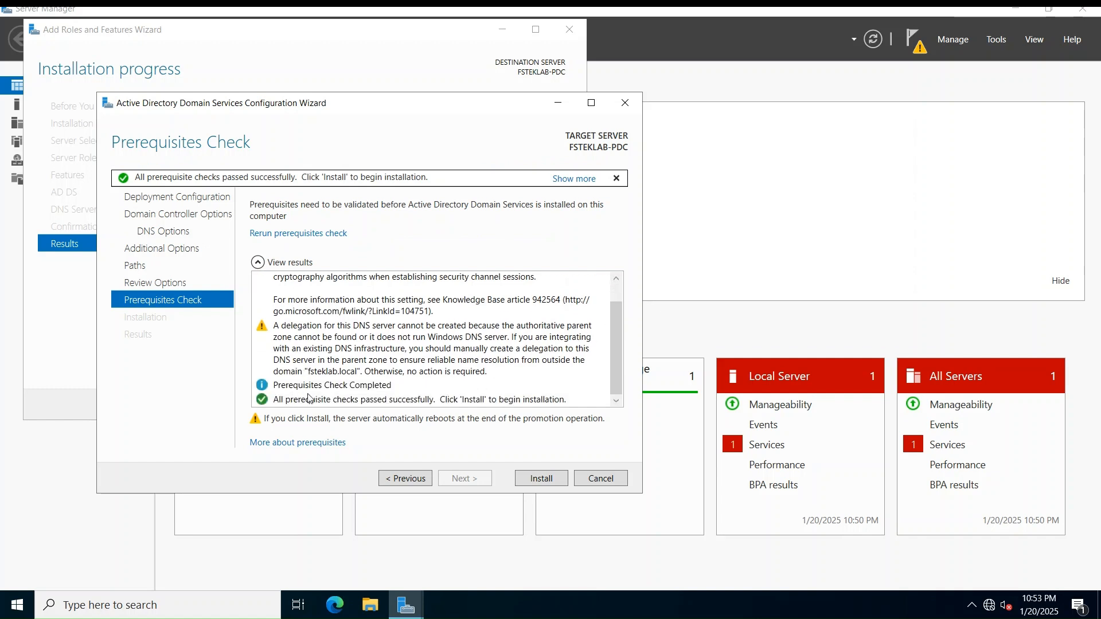
# Start the AD DS installation and promotion, then dismiss the sign-out notice before the restart
pyautogui.click(539, 479)
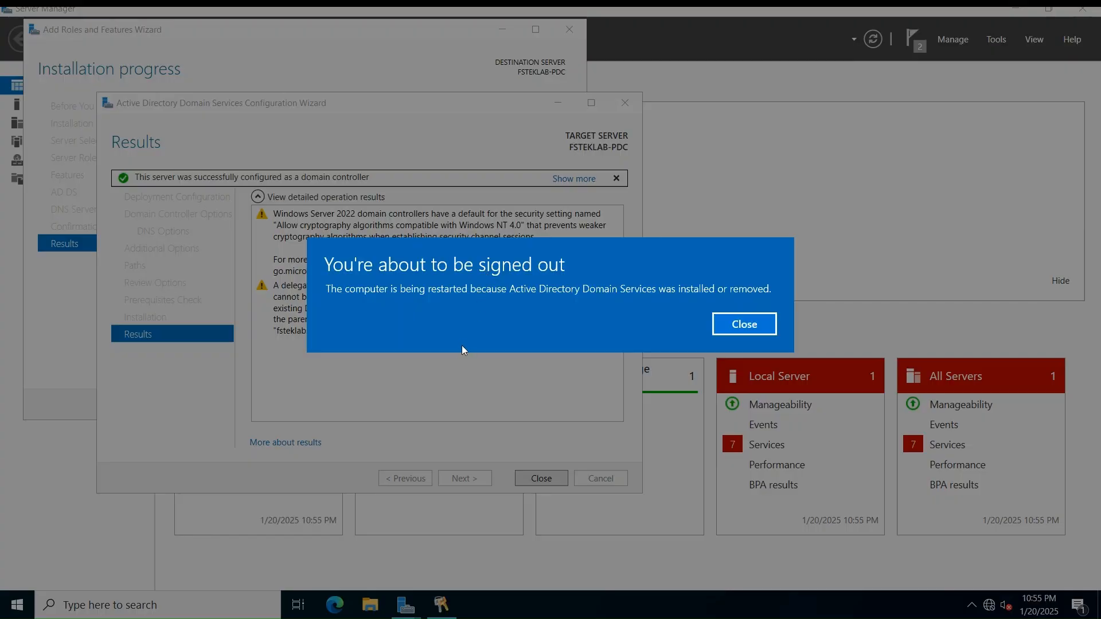
pyautogui.click(767, 329)
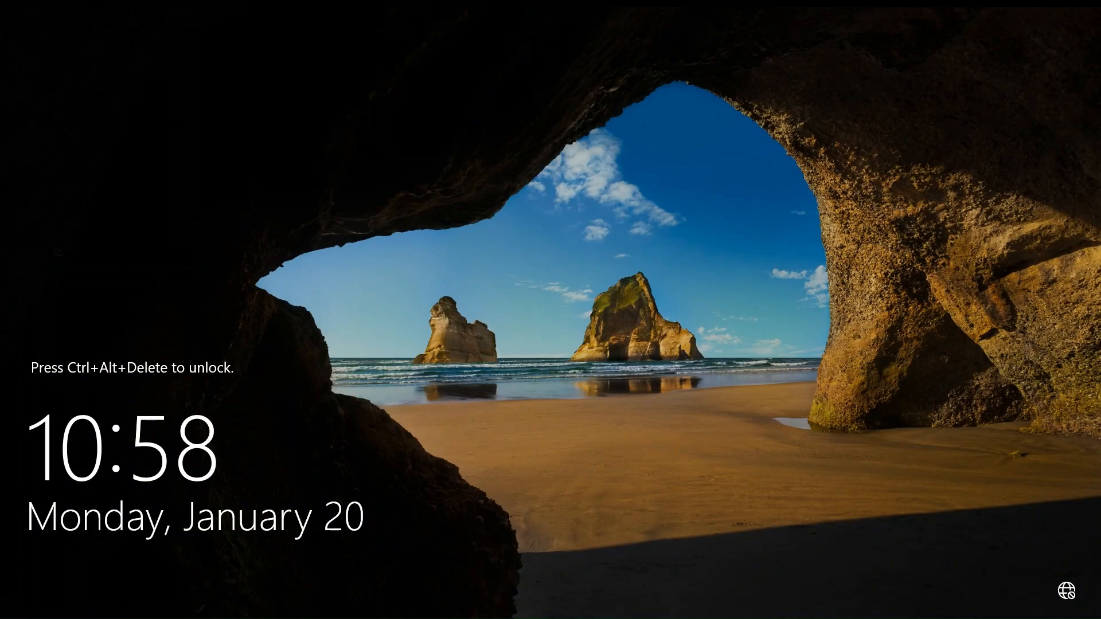
# Sign in to the lock screen as the FSTEKLAB domain Administrator with the account password
pyautogui.hotkey('ctrl', 'alt', 'Delete')
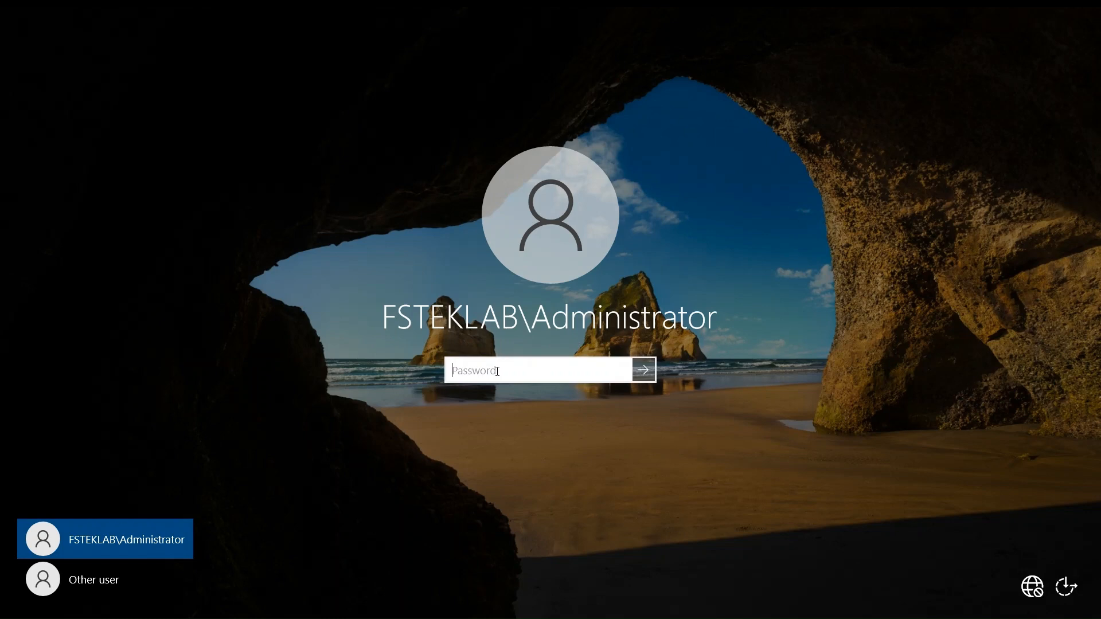
pyautogui.write('*******')
pyautogui.press('Return')
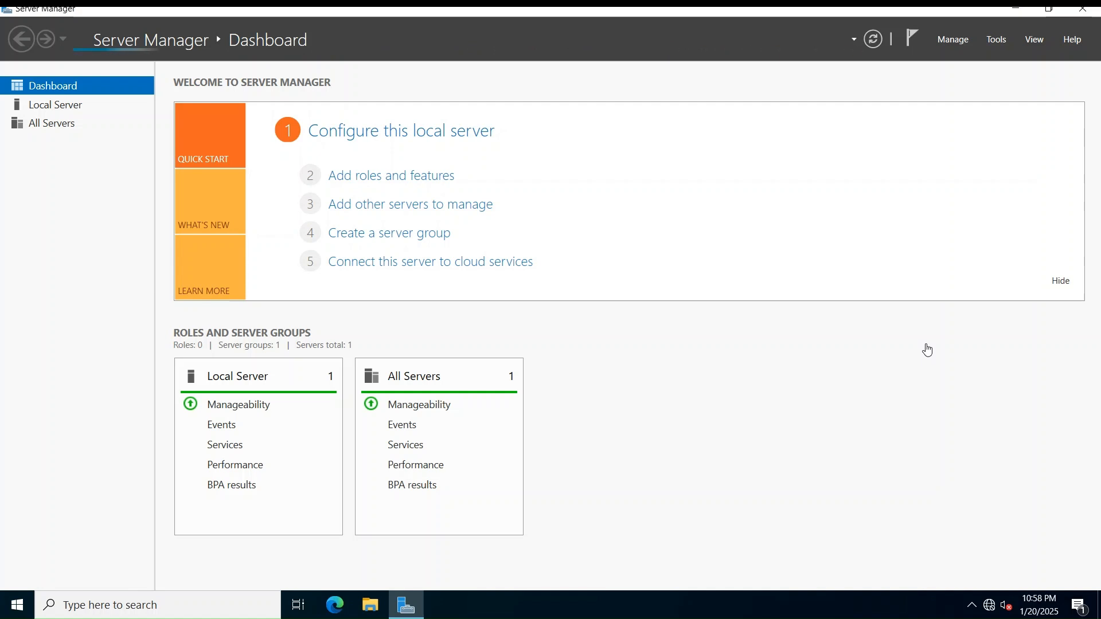
# From the Local Server page, open the Ethernet0 adapter's IPv4 properties
pyautogui.click(71, 111)
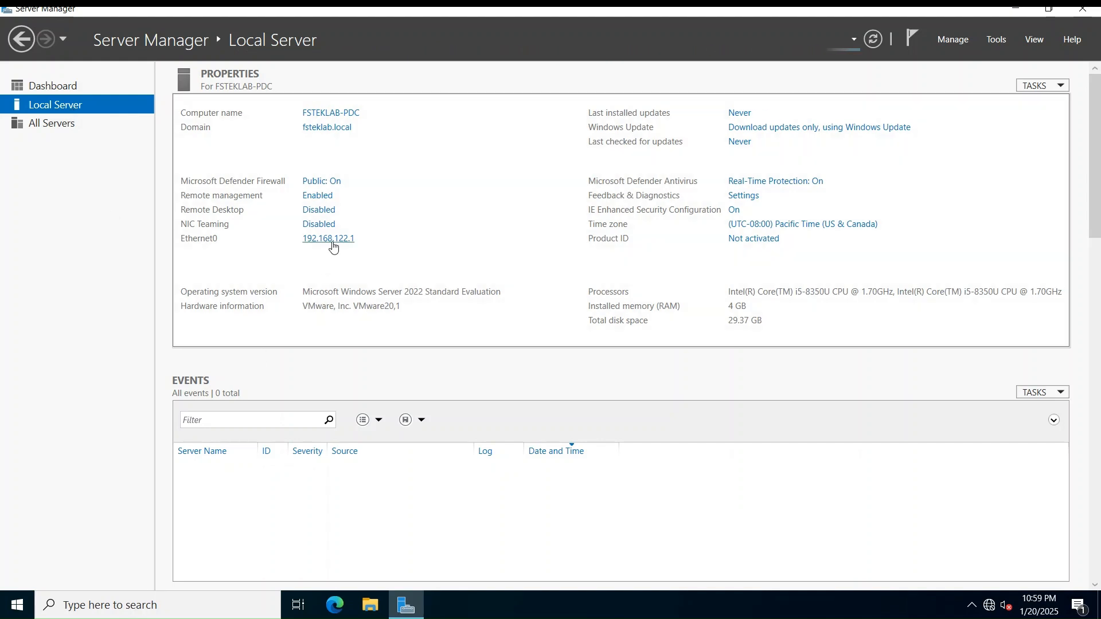
pyautogui.click(331, 239)
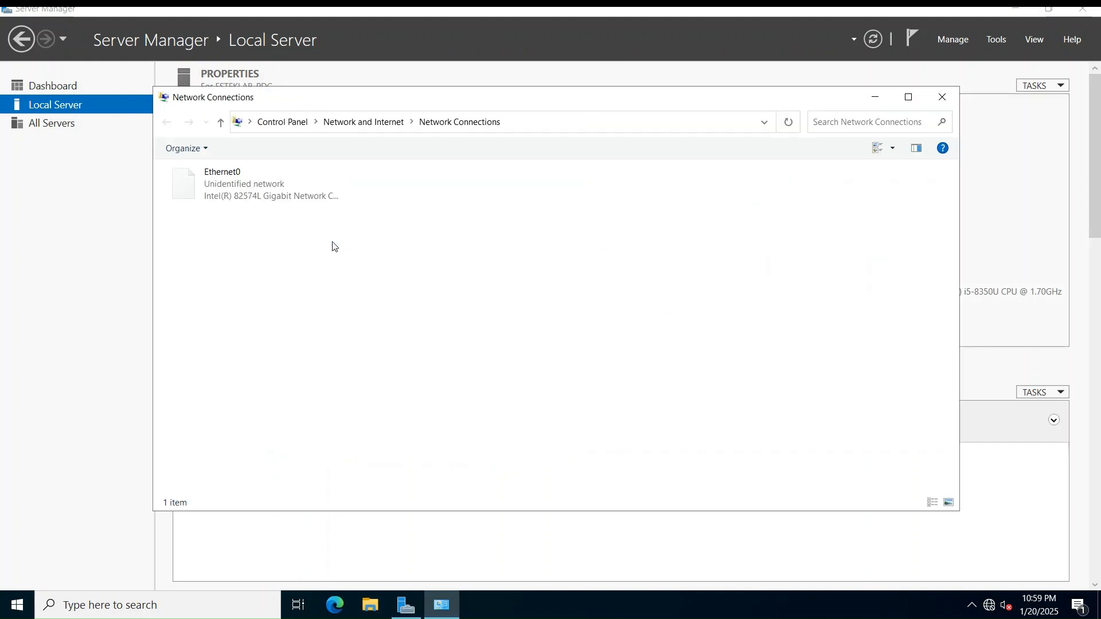
pyautogui.click(269, 202)
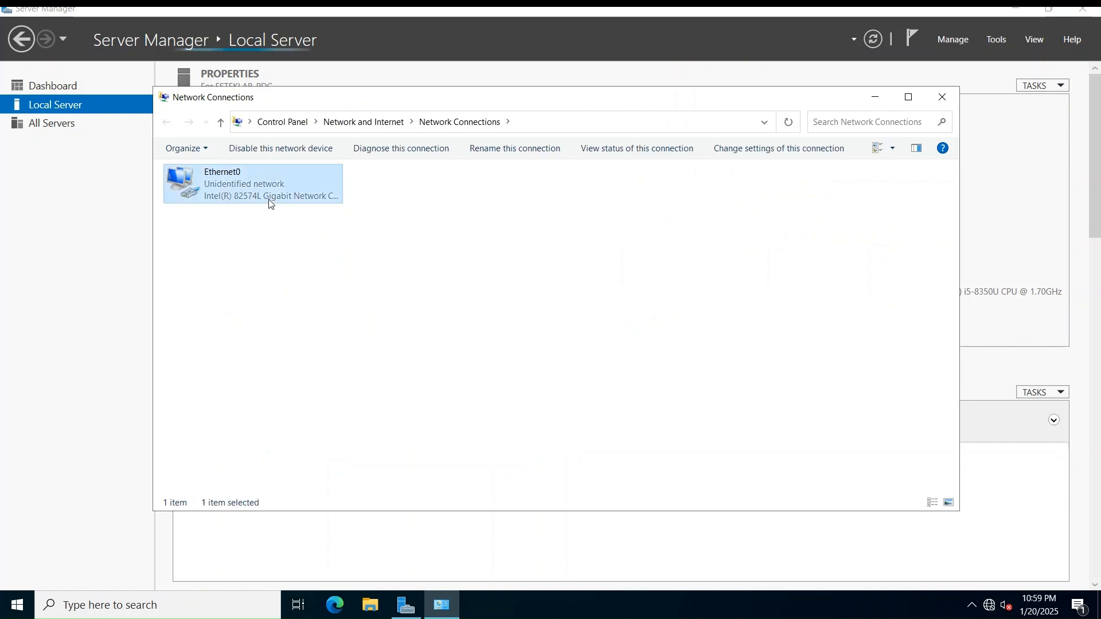
pyautogui.rightClick(269, 201)
pyautogui.click(312, 338)
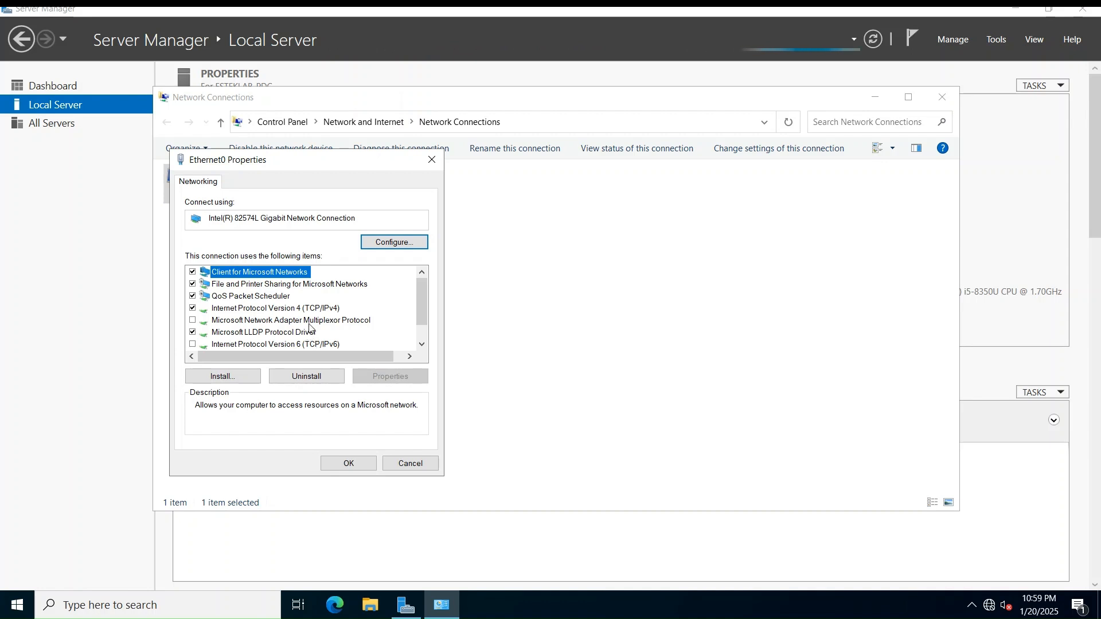
pyautogui.click(315, 309)
pyautogui.click(374, 380)
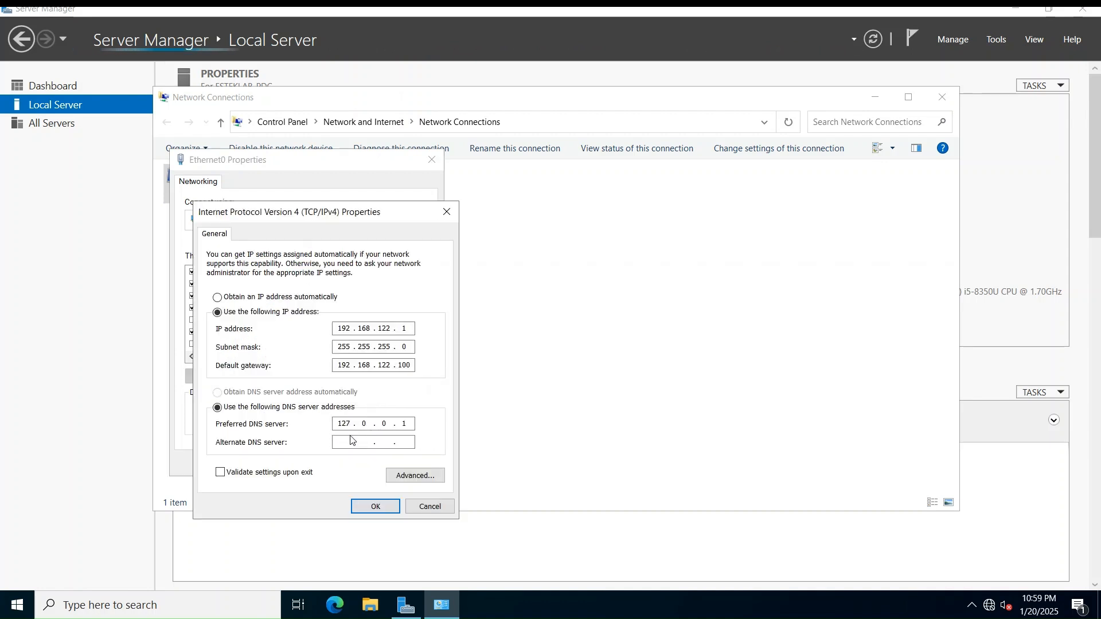
# Change the preferred DNS server from 127.0.0.1 to 192.168.122.1, save, and close the network windows
pyautogui.click(410, 423)
pyautogui.press('BackSpace')
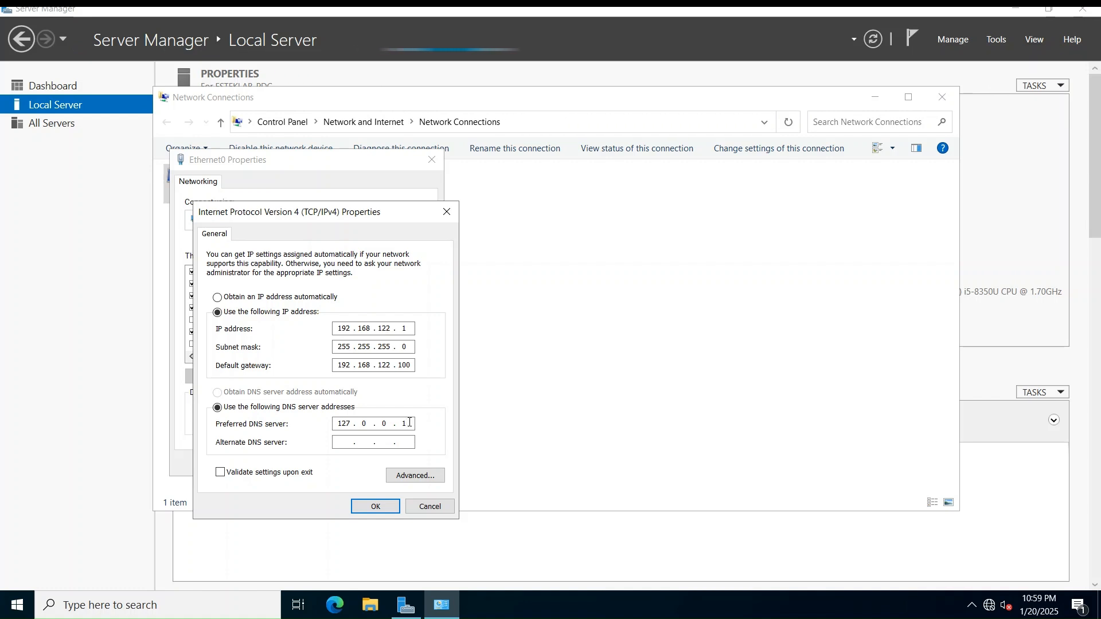
pyautogui.press('BackSpace')
pyautogui.press('BackSpace')
pyautogui.press('BackSpace')
pyautogui.press('BackSpace')
pyautogui.press('BackSpace')
pyautogui.press('BackSpace')
pyautogui.press('BackSpace')
pyautogui.press('BackSpace')
pyautogui.write('192 . ')
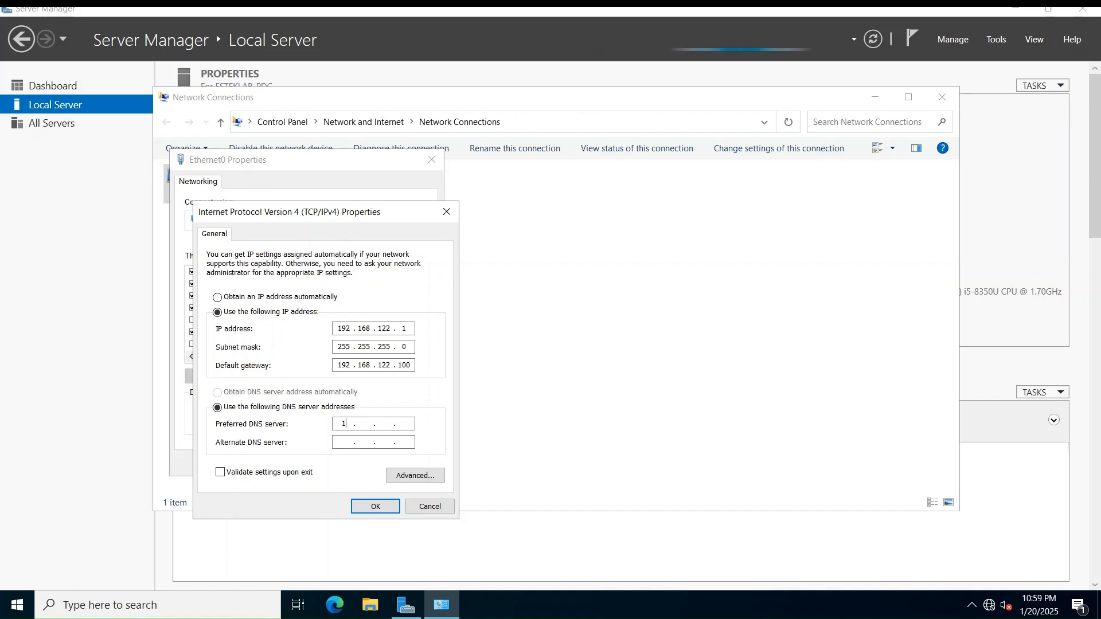
pyautogui.write('168 . 122')
pyautogui.click(395, 510)
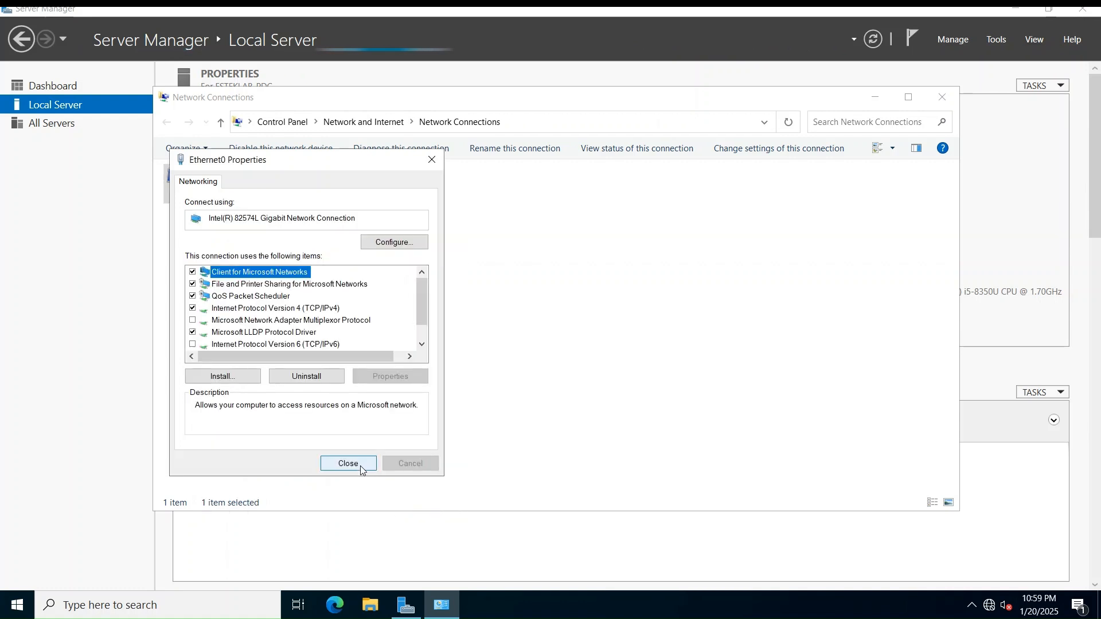
pyautogui.click(362, 463)
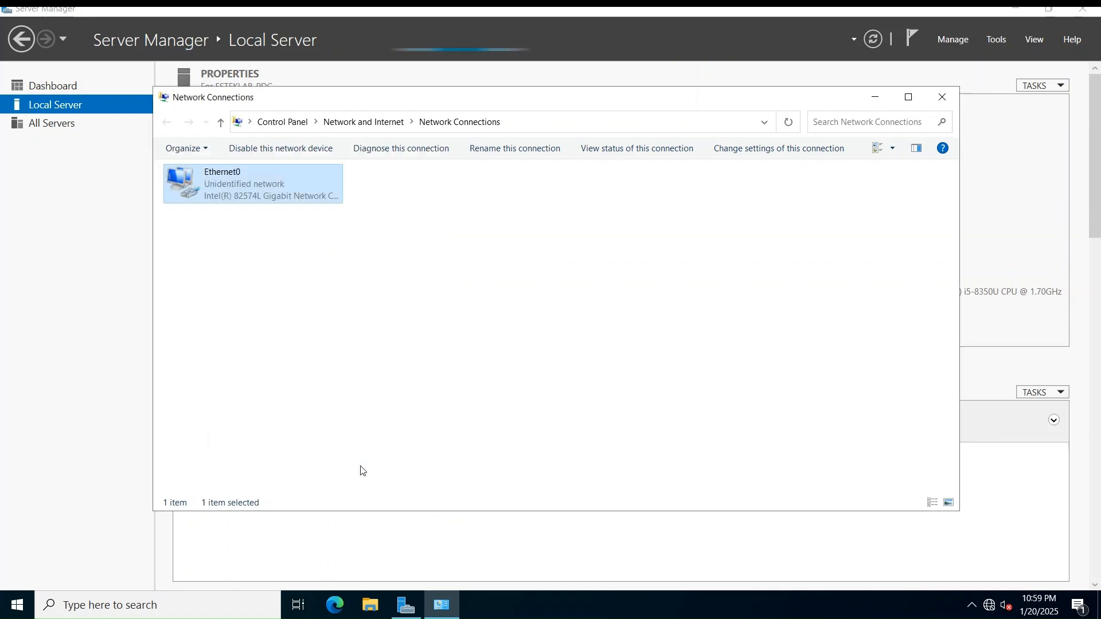
pyautogui.click(943, 99)
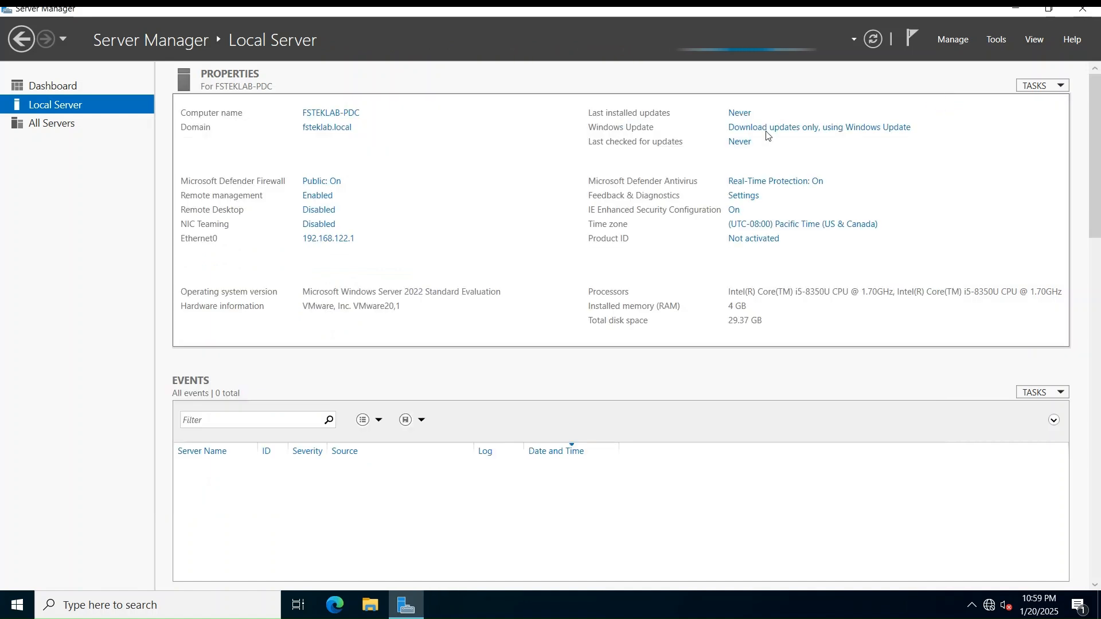
pyautogui.click(19, 606)
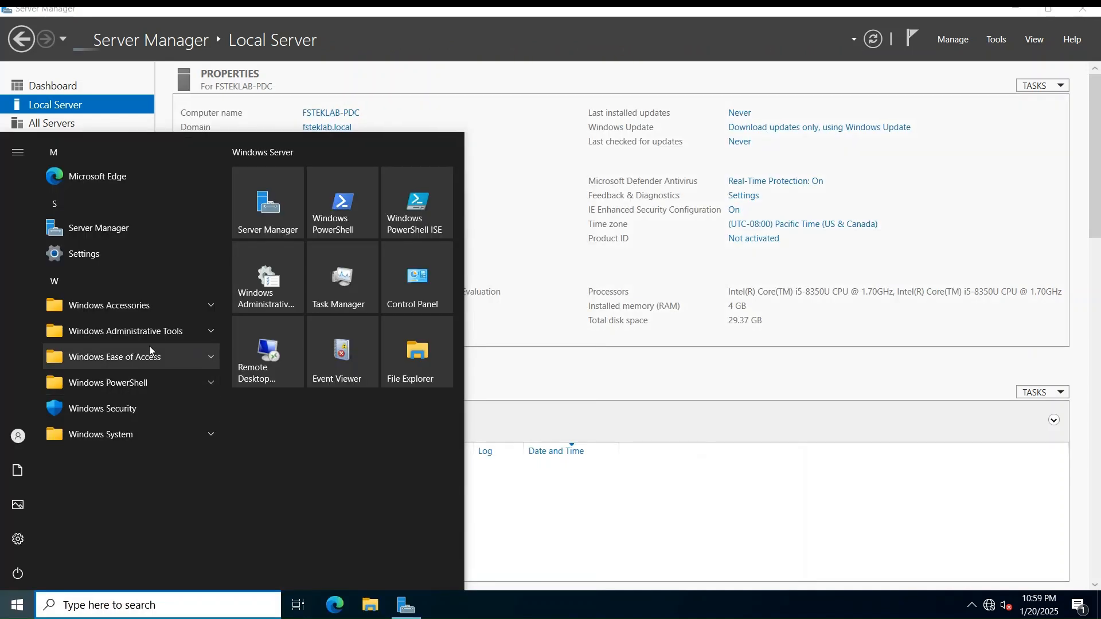
pyautogui.click(160, 336)
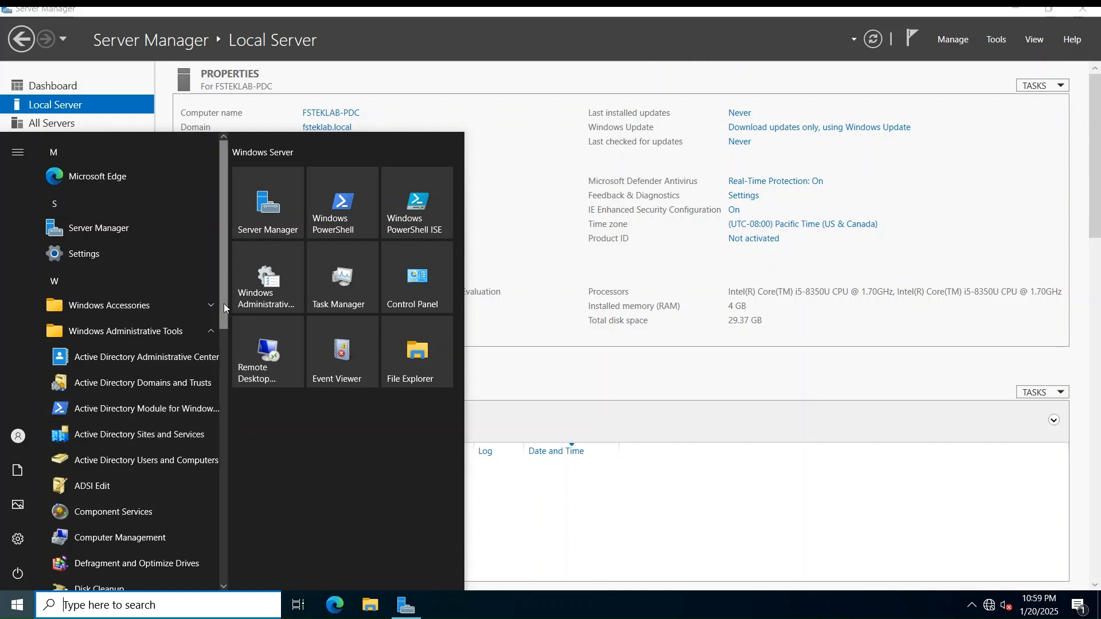
pyautogui.moveTo(223, 304); pyautogui.dragTo(230, 416)
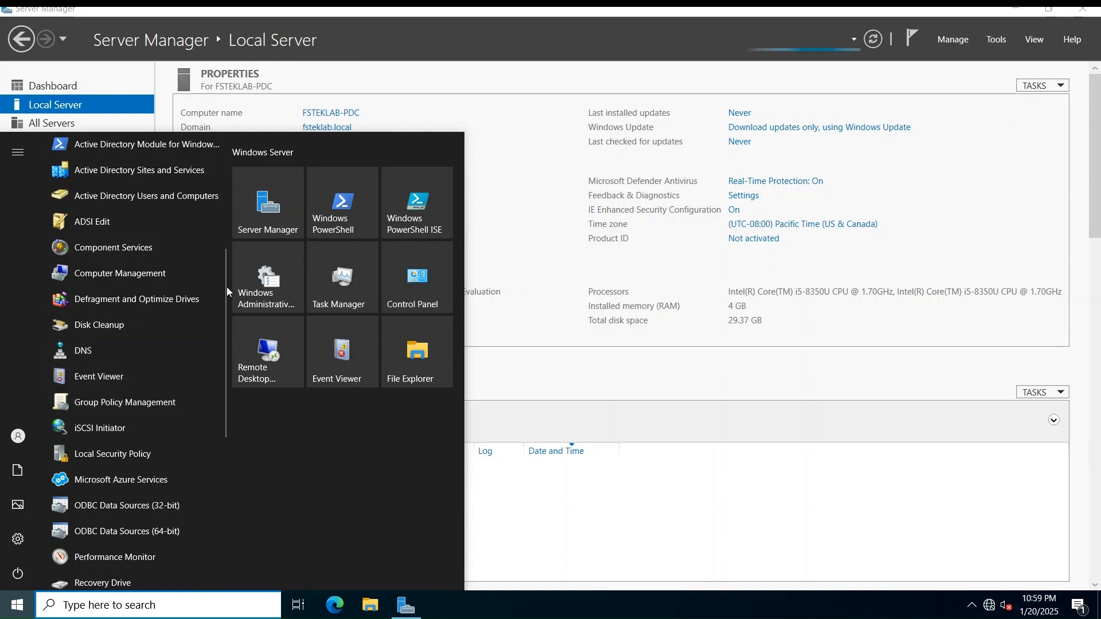
pyautogui.moveTo(223, 285); pyautogui.dragTo(225, 223)
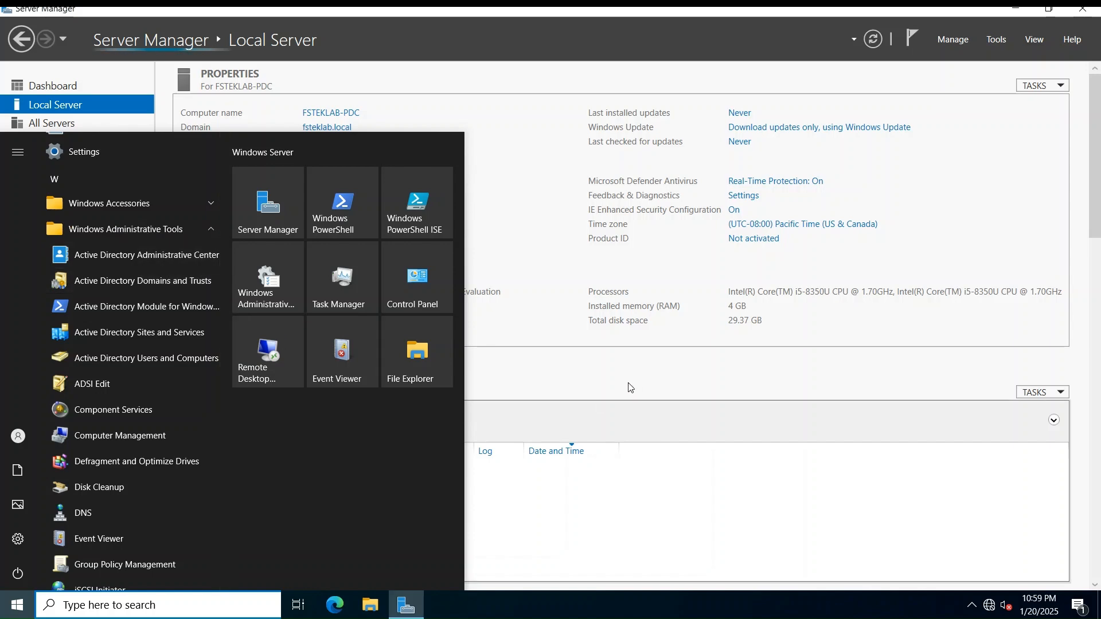
pyautogui.click(655, 372)
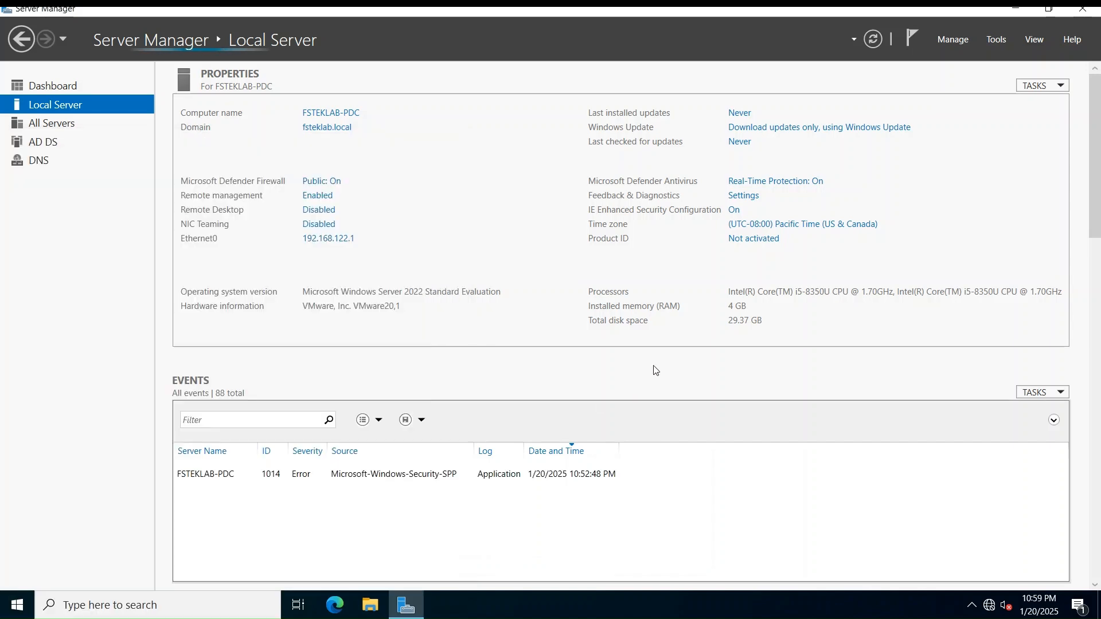
# Launch the Services console maximized, hiding the description pane and widening the Name and Description columns
pyautogui.click(997, 40)
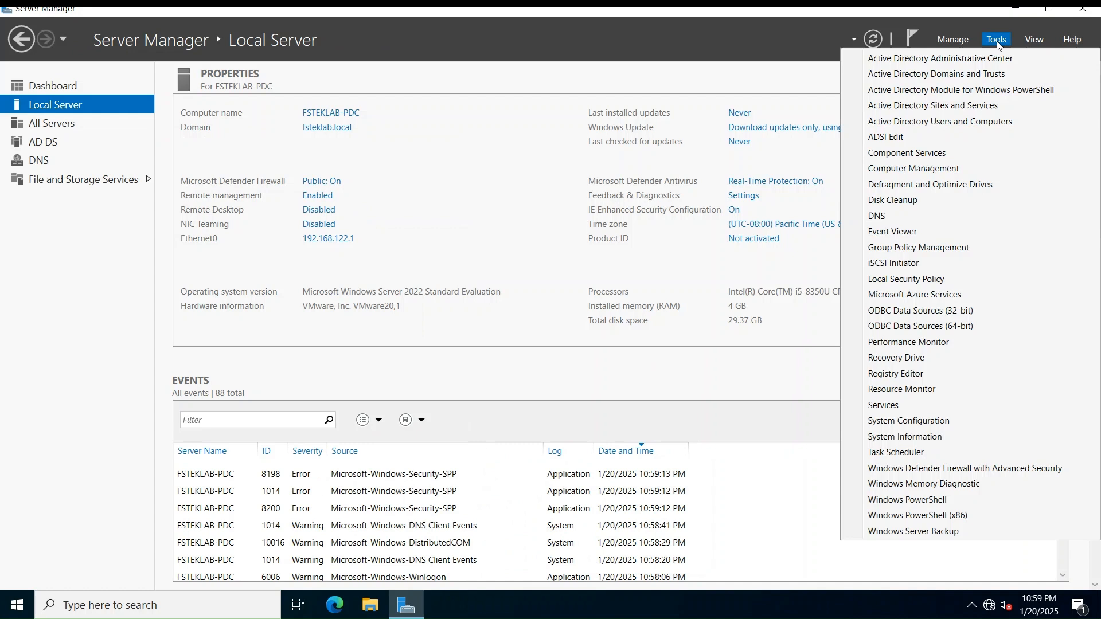
pyautogui.click(900, 411)
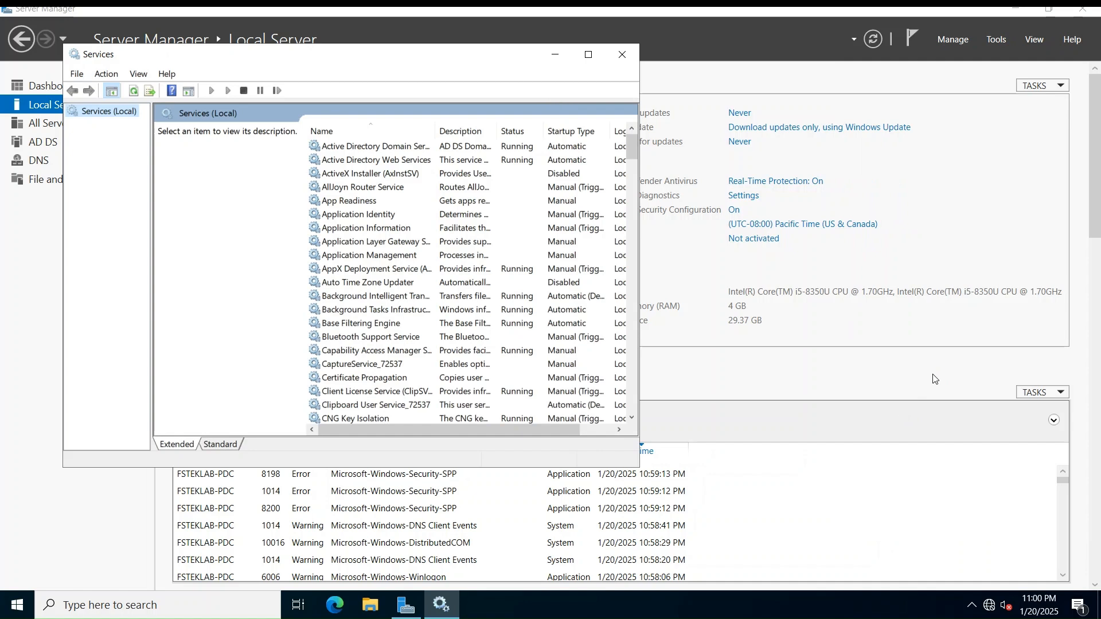
pyautogui.click(588, 54)
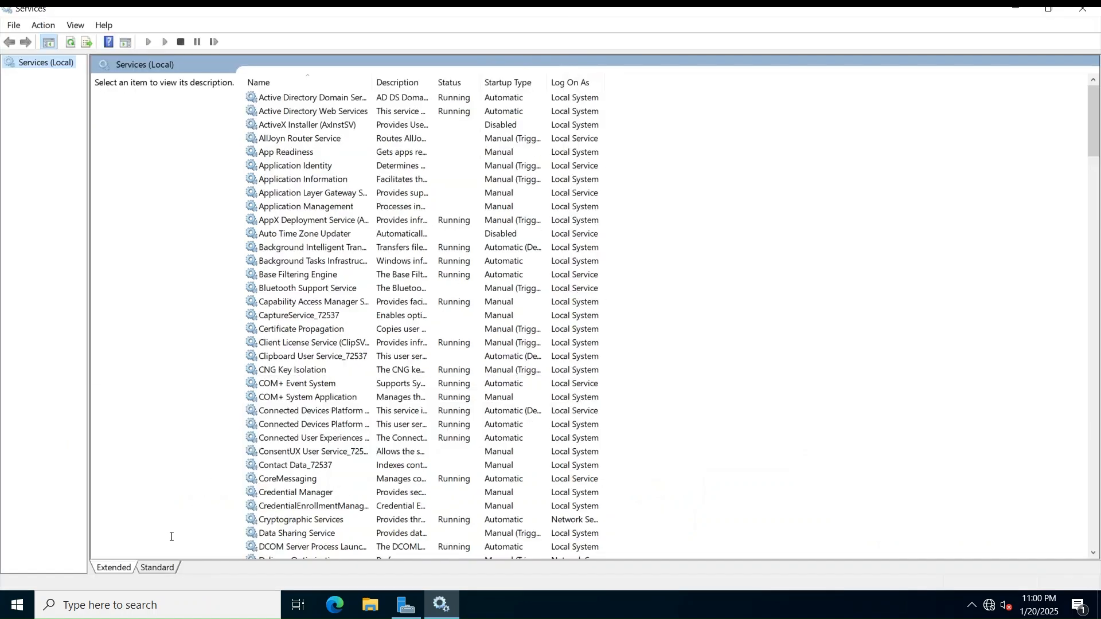
pyautogui.click(159, 567)
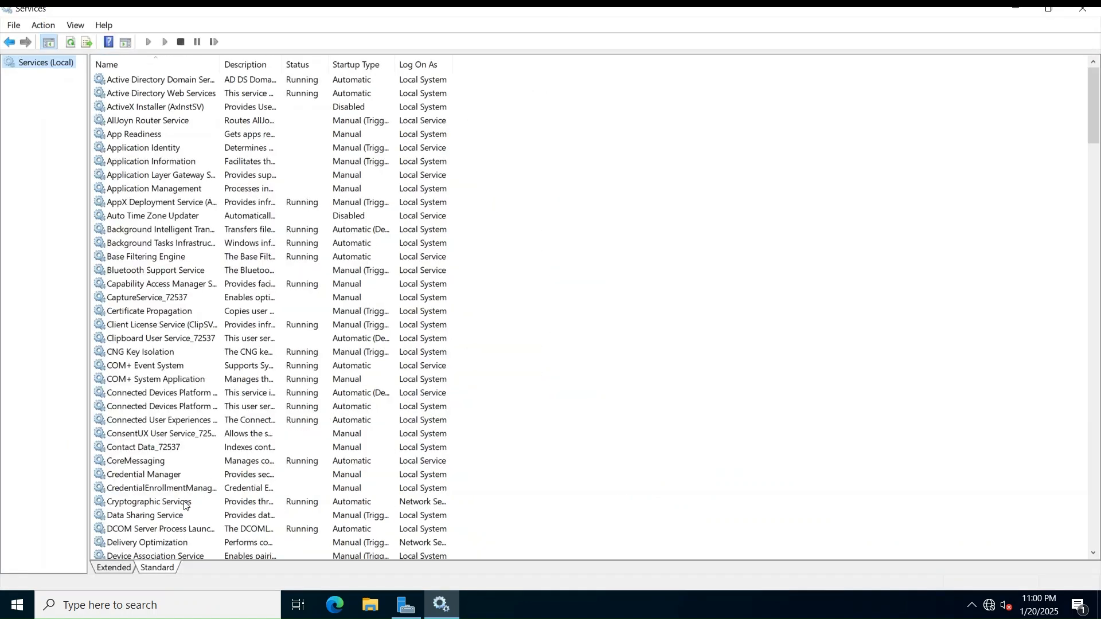
pyautogui.doubleClick(223, 63)
pyautogui.moveTo(508, 61); pyautogui.dragTo(681, 63)
# Check the AD DS, AD Web Services, DFS Replication, DNS Server, Group Policy Client and Kerberos KDC services
pyautogui.click(182, 81)
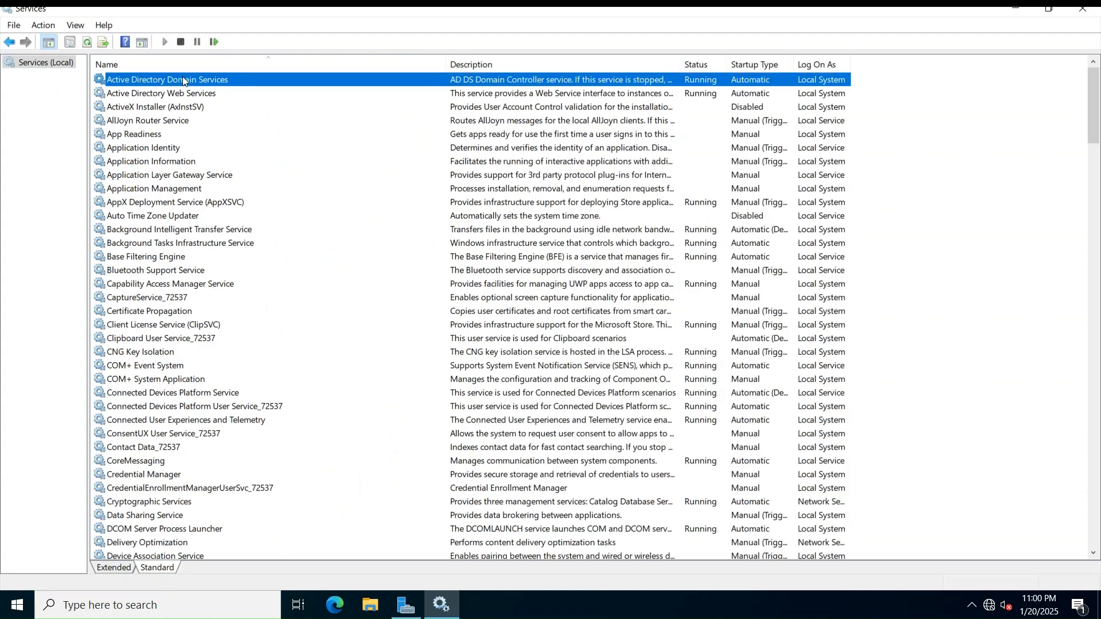
pyautogui.click(367, 97)
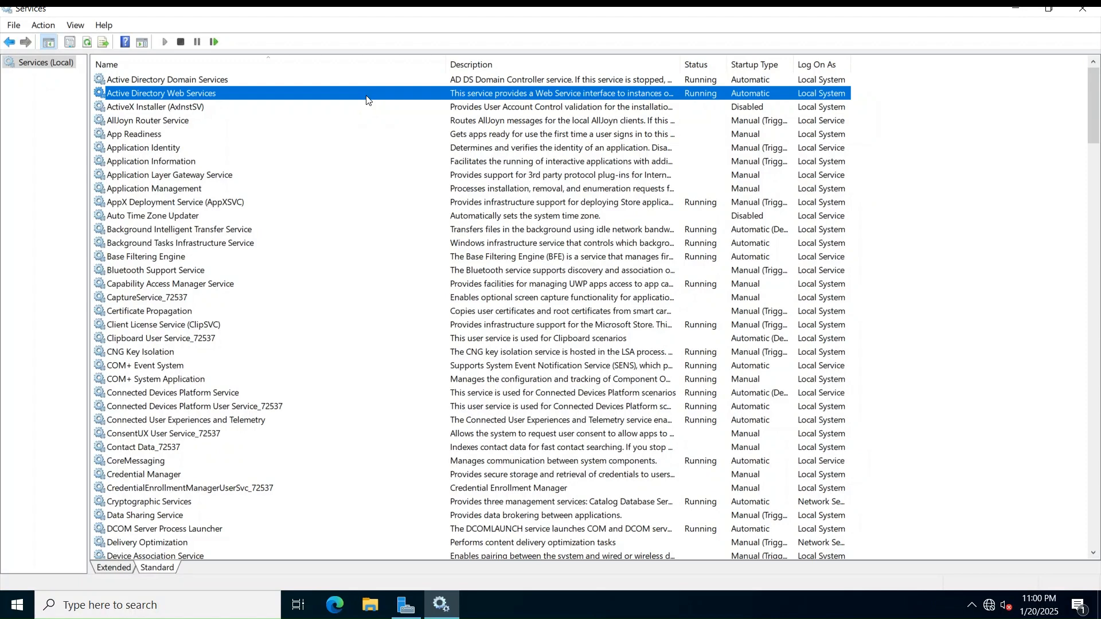
pyautogui.scroll(-8, 368, 101)
pyautogui.click(175, 369)
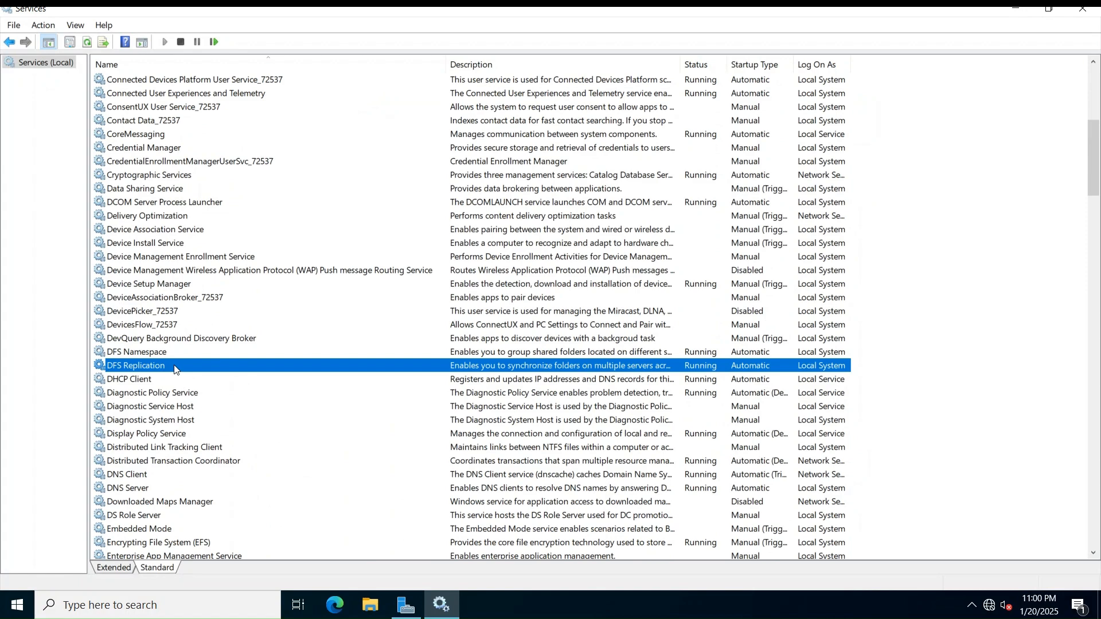
pyautogui.click(153, 492)
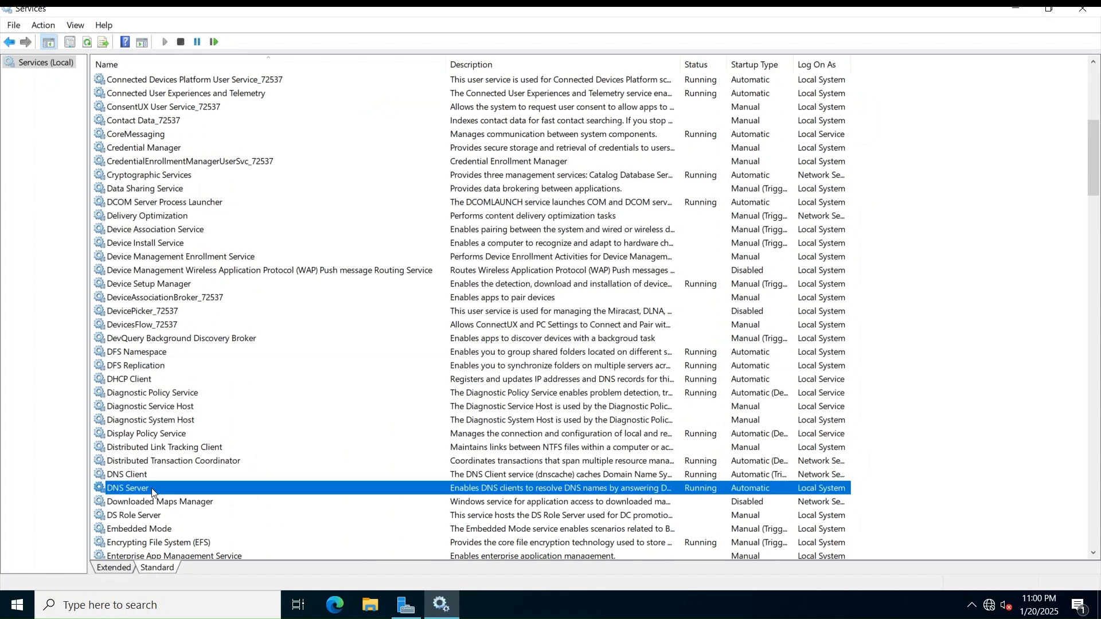
pyautogui.scroll(-3, 152, 493)
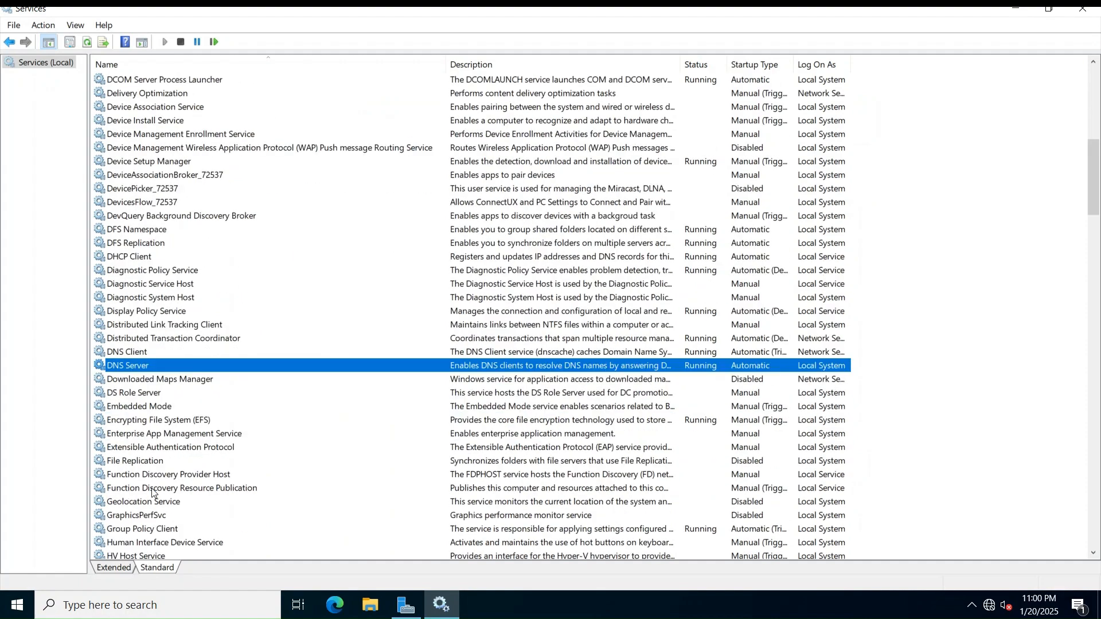
pyautogui.scroll(-5, 153, 492)
pyautogui.click(224, 326)
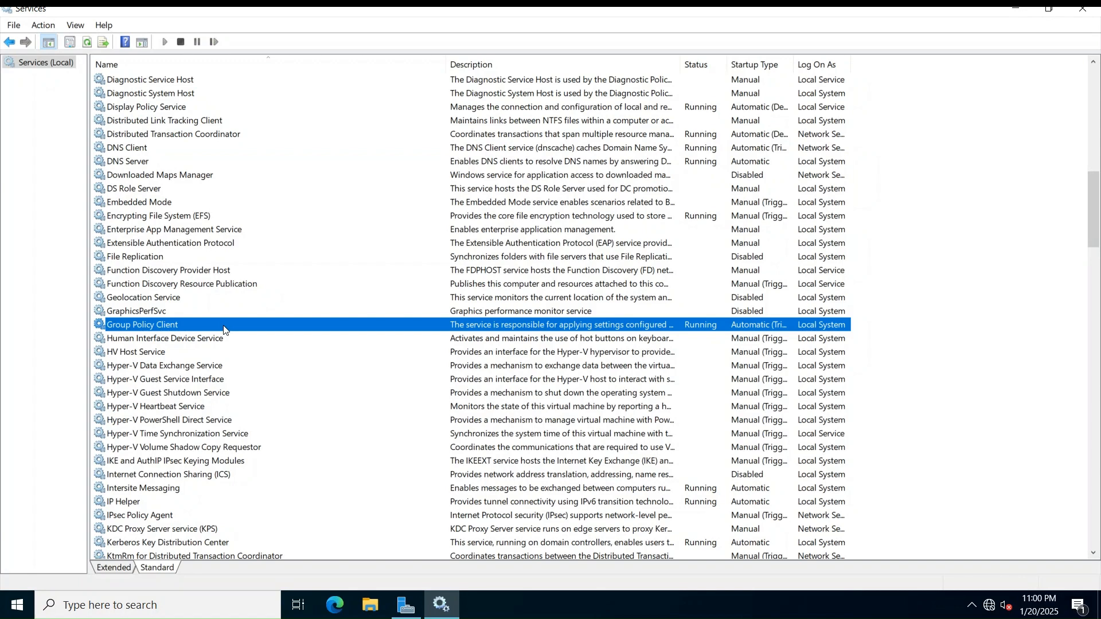
pyautogui.scroll(-3, 224, 330)
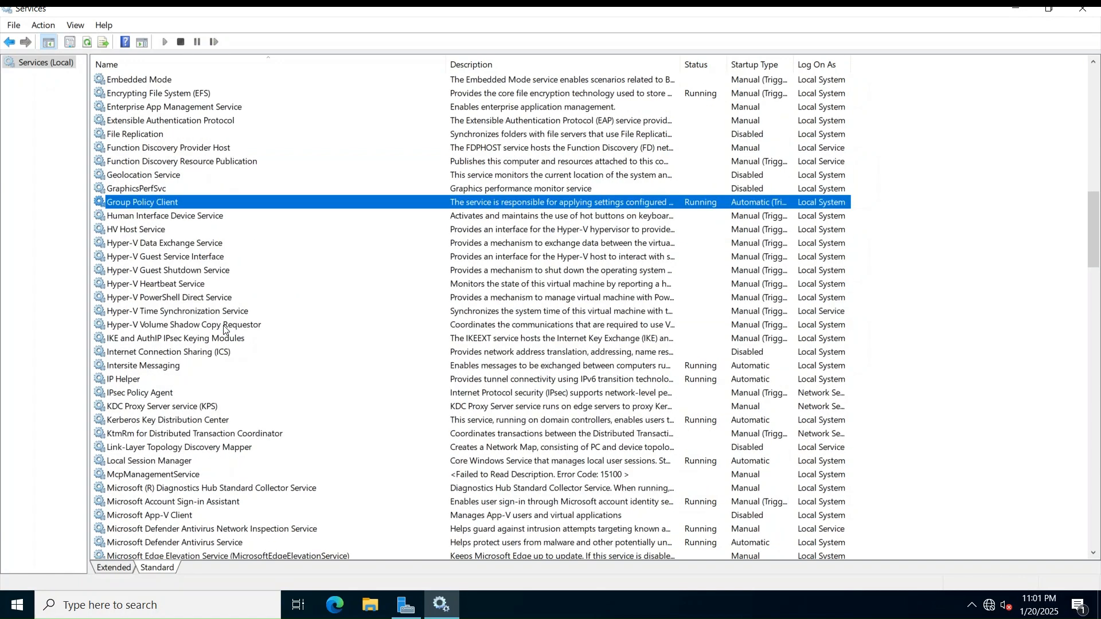
pyautogui.click(233, 422)
# Scroll further down the list to check the Netlogon and Windows Time services
pyautogui.scroll(-1, 232, 425)
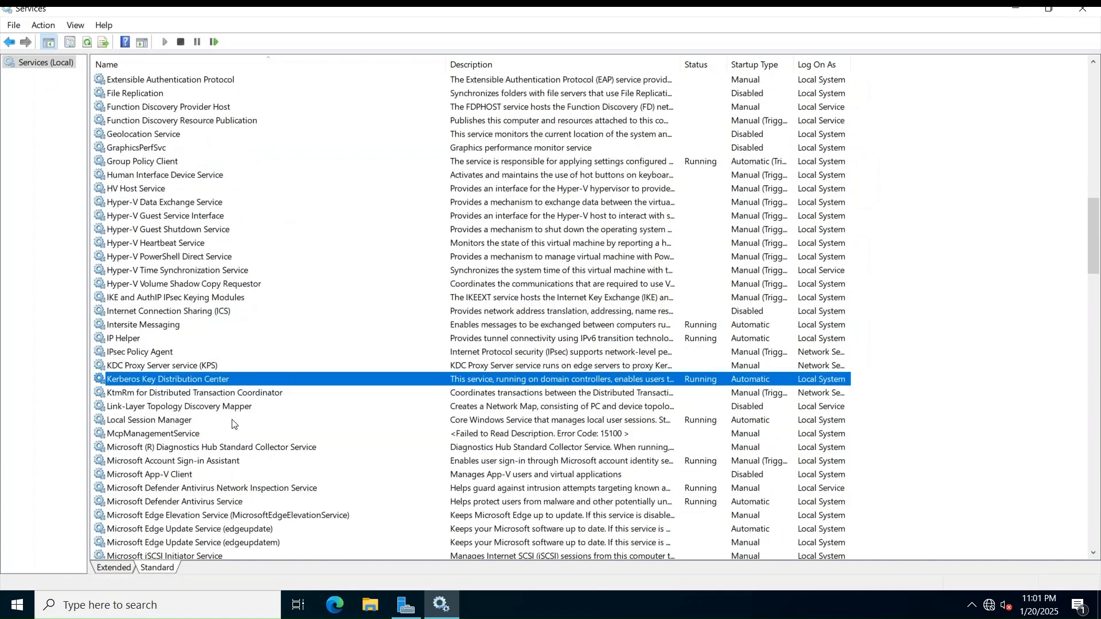
pyautogui.scroll(-1, 232, 425)
pyautogui.scroll(-2, 232, 423)
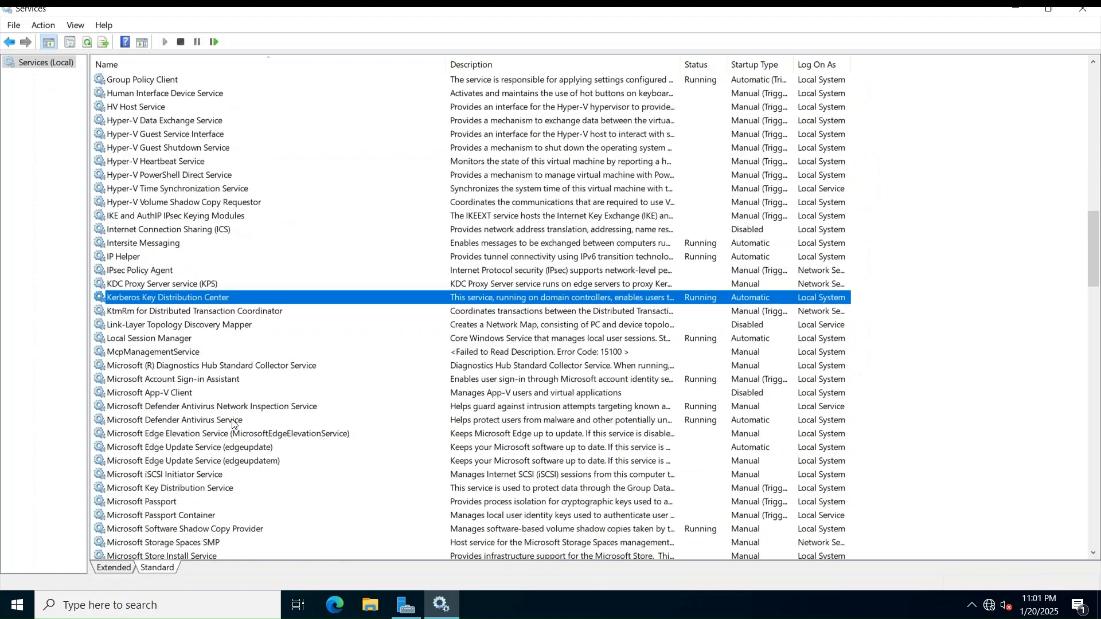
pyautogui.scroll(-1, 233, 424)
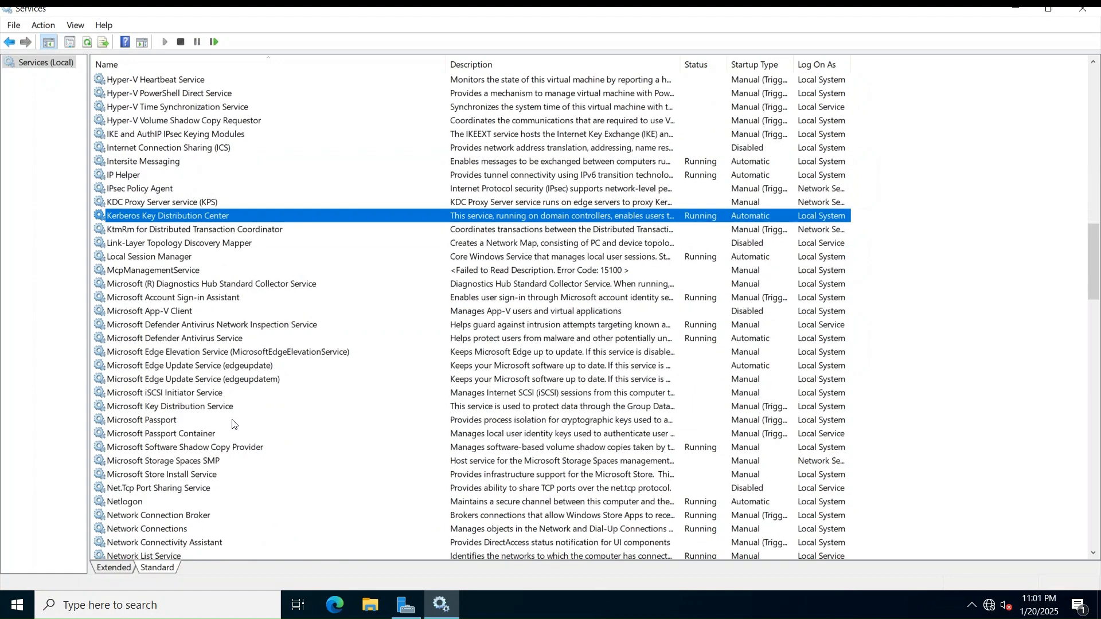
pyautogui.scroll(-2, 232, 425)
pyautogui.scroll(-1, 232, 424)
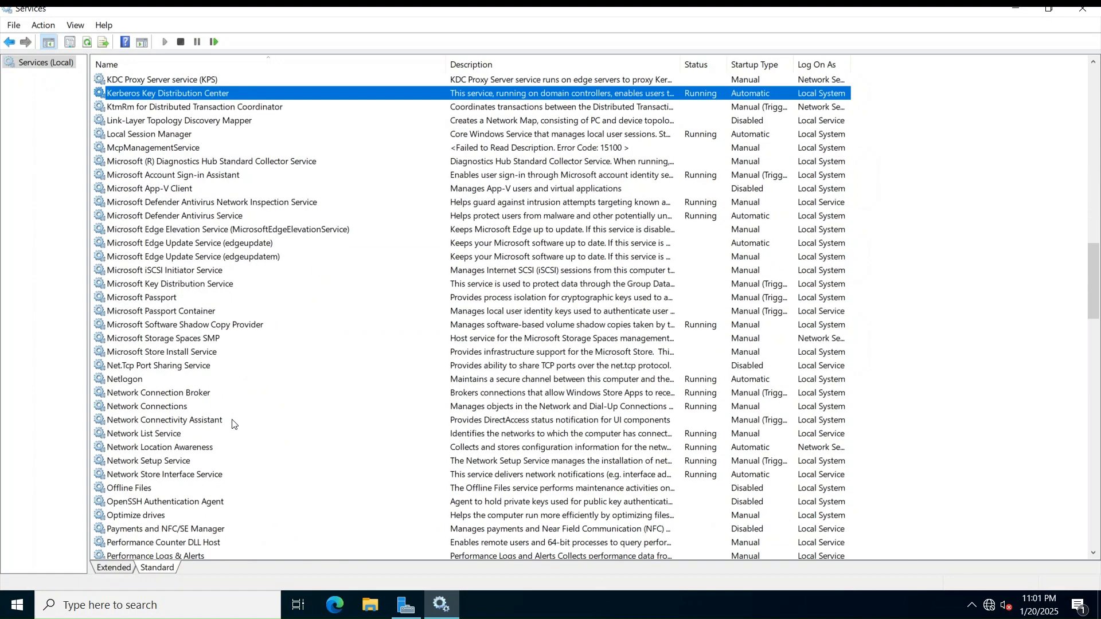
pyautogui.click(124, 380)
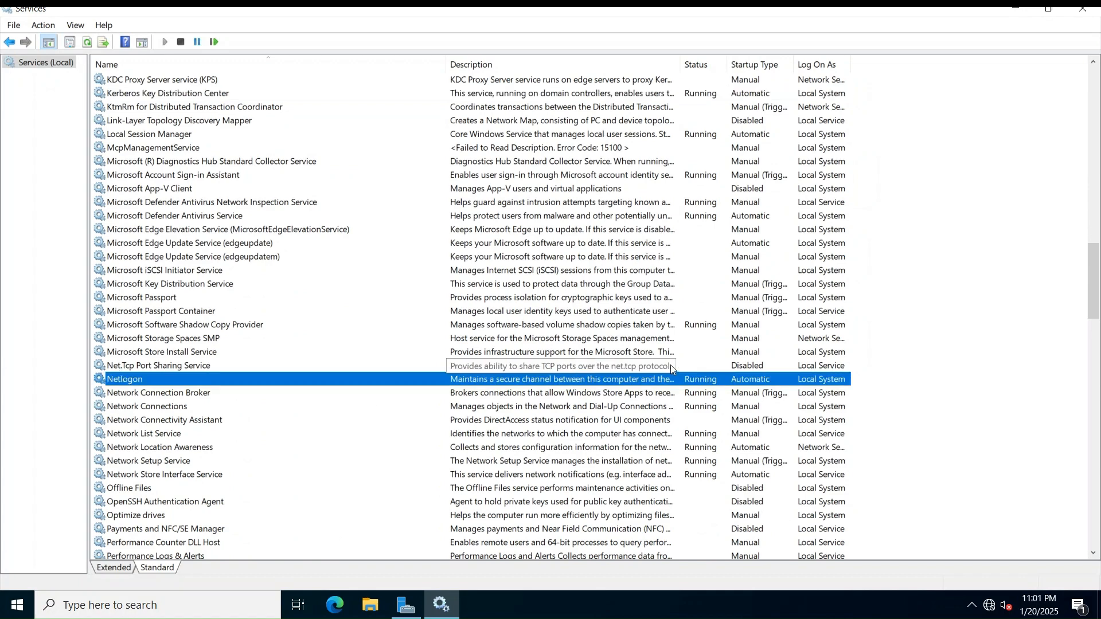
pyautogui.scroll(-4, 671, 369)
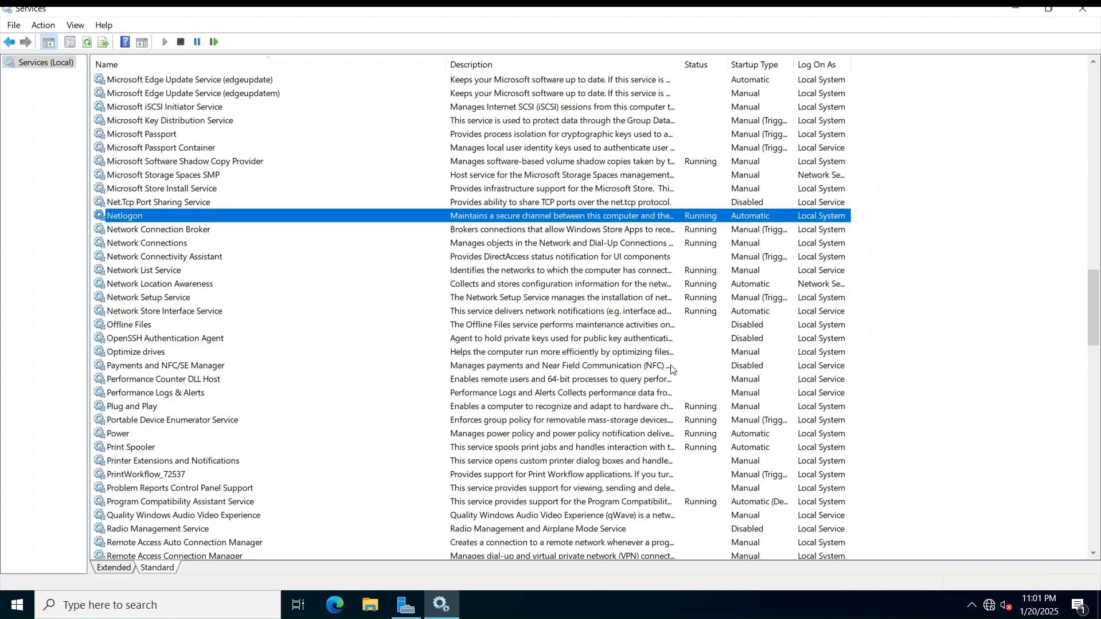
pyautogui.scroll(-5, 672, 369)
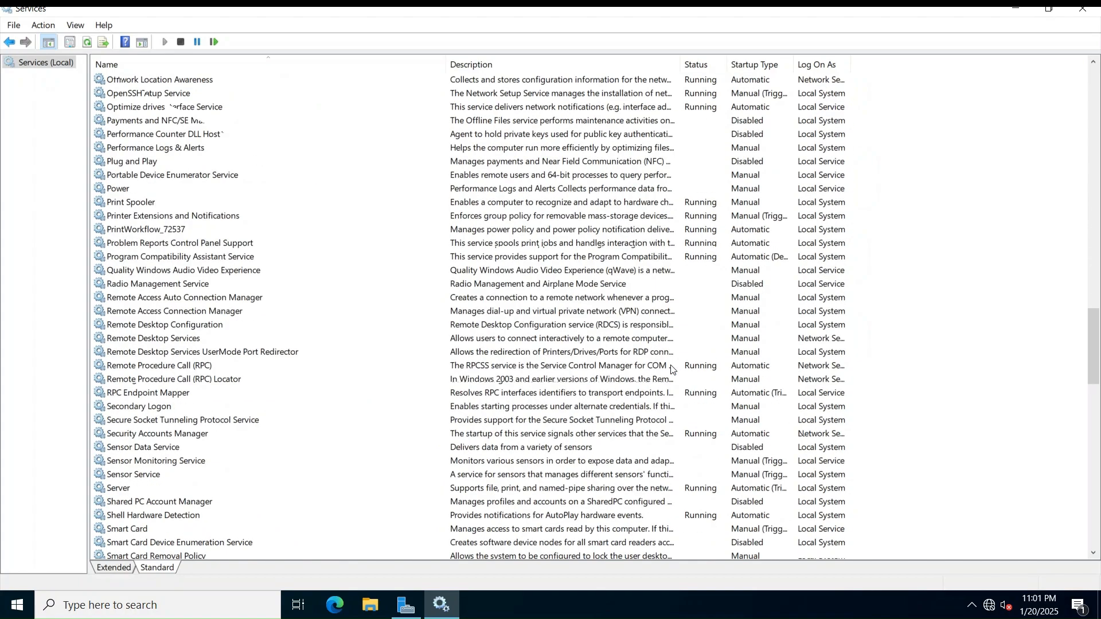
pyautogui.scroll(-8, 671, 369)
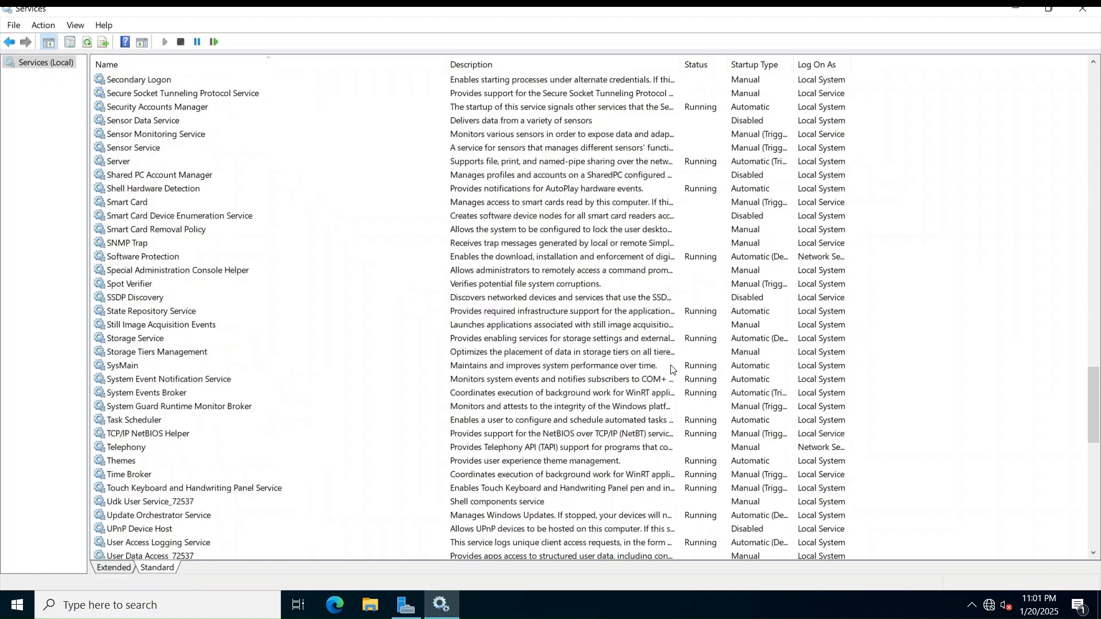
pyautogui.scroll(-13, 671, 369)
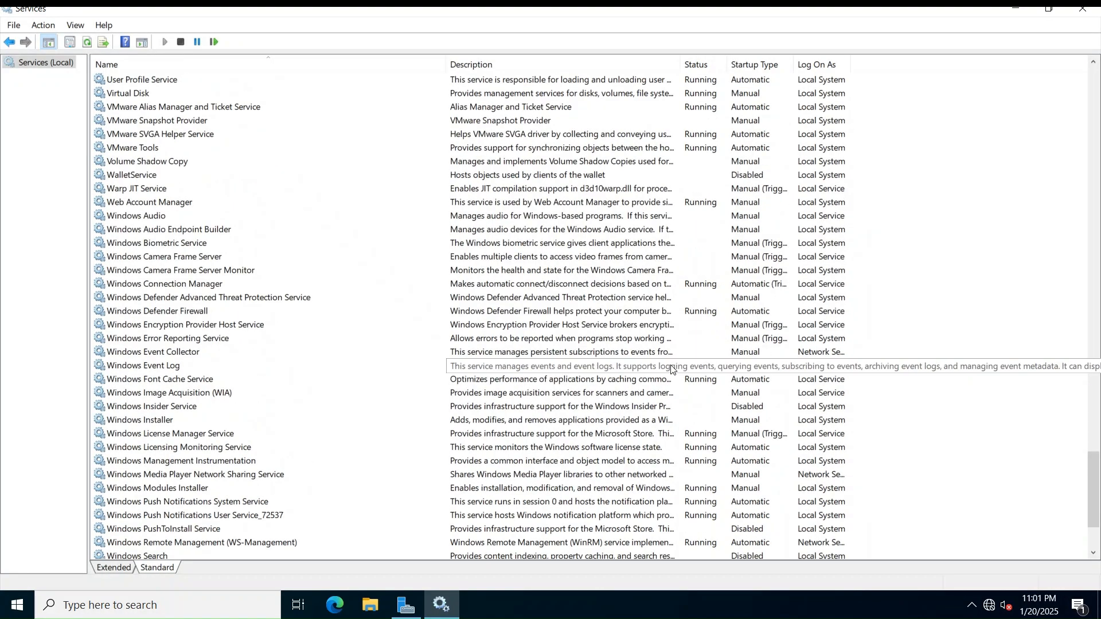
pyautogui.scroll(-3, 671, 369)
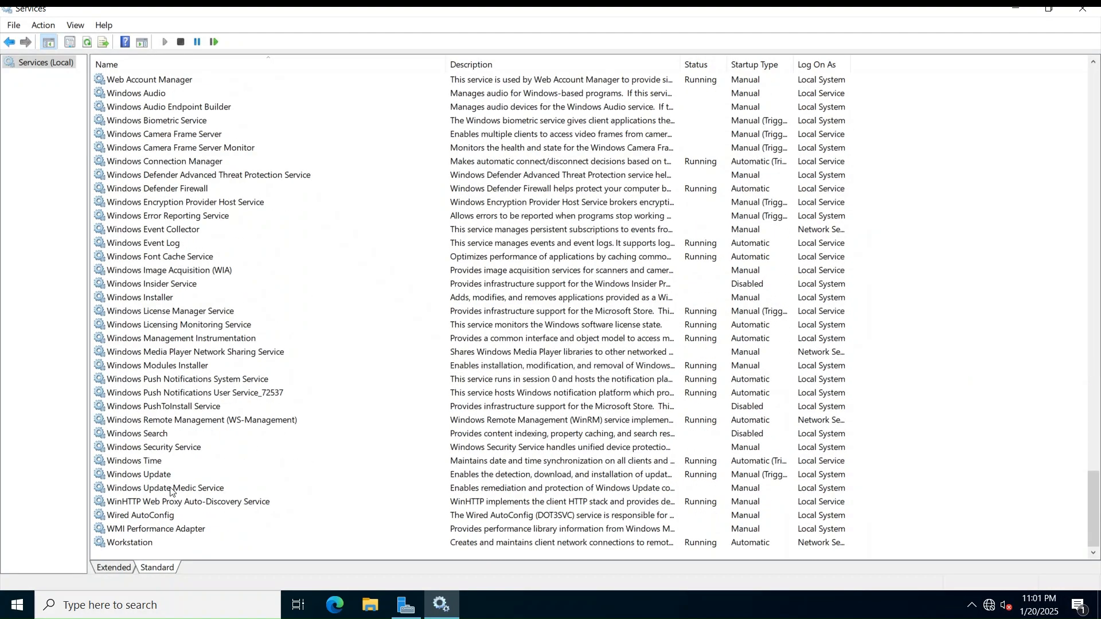
pyautogui.click(152, 462)
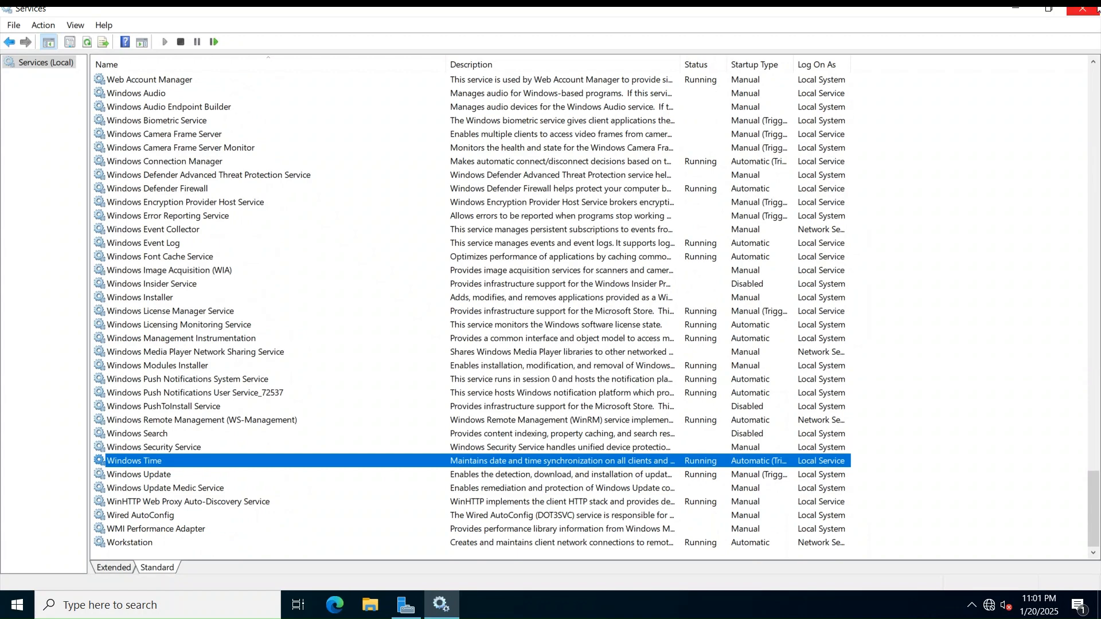
# Close Services, launch Active Directory Users and Computers, and show fsteklab.local's Builtin container
pyautogui.click(1092, 12)
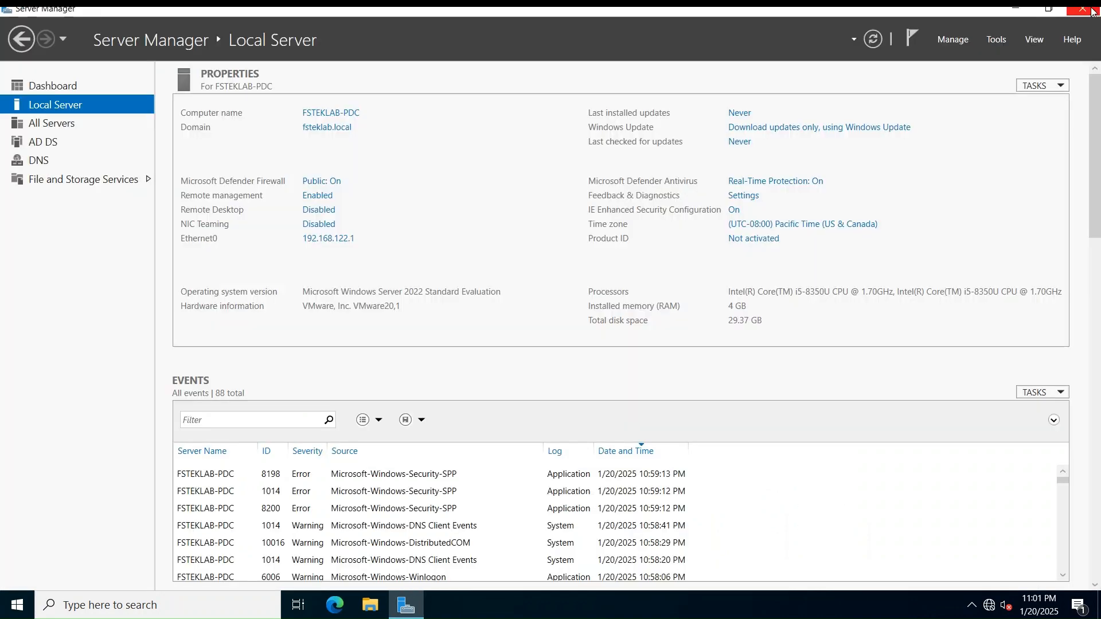
pyautogui.click(994, 40)
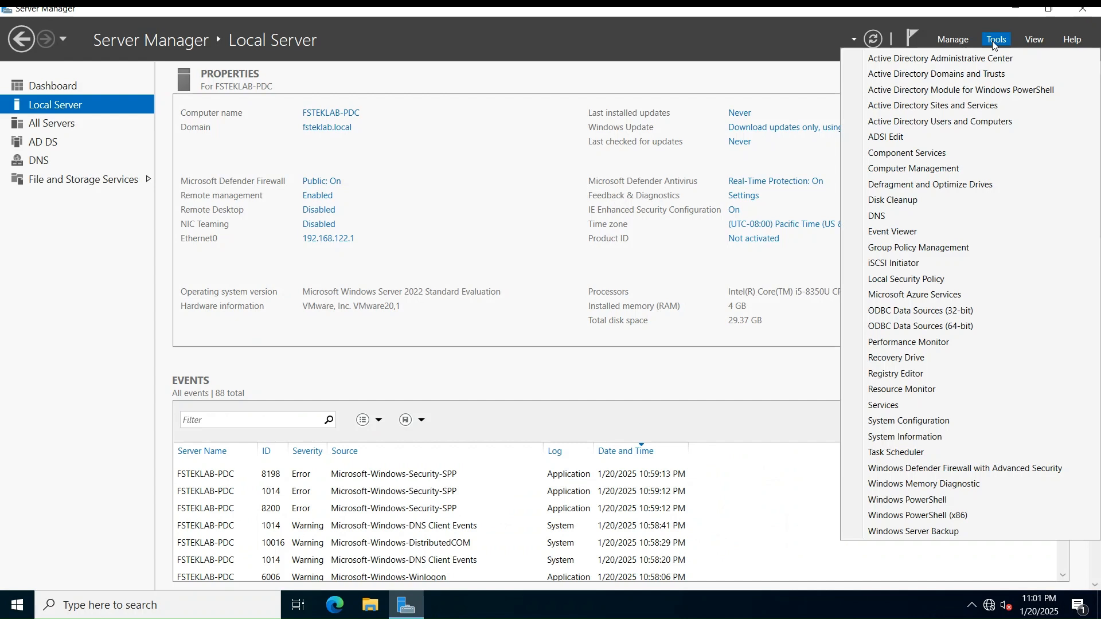
pyautogui.click(945, 123)
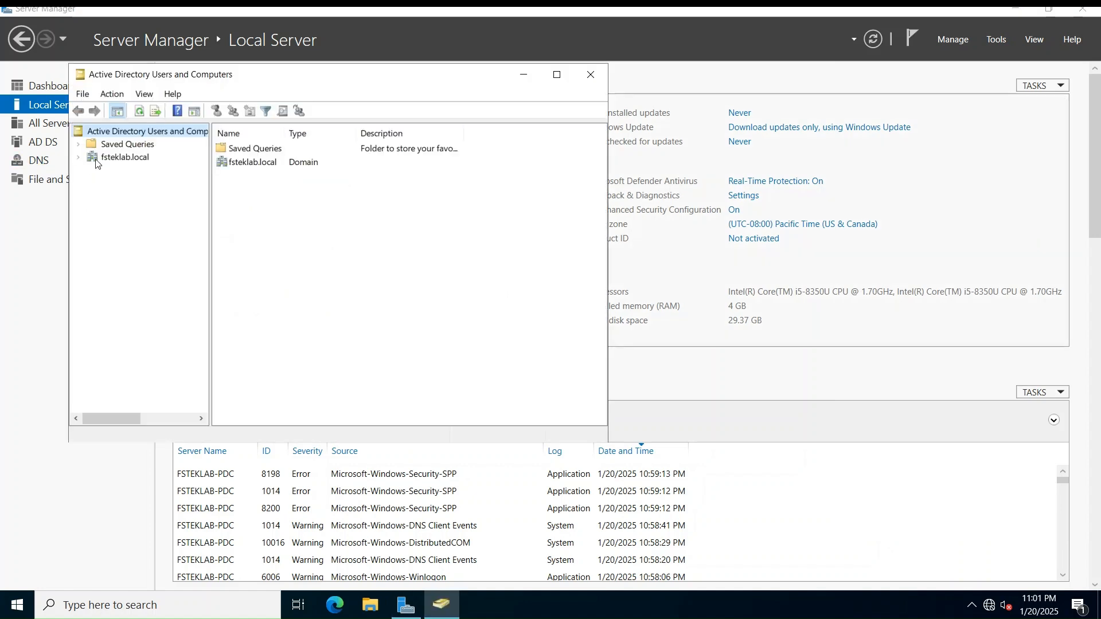
pyautogui.click(79, 159)
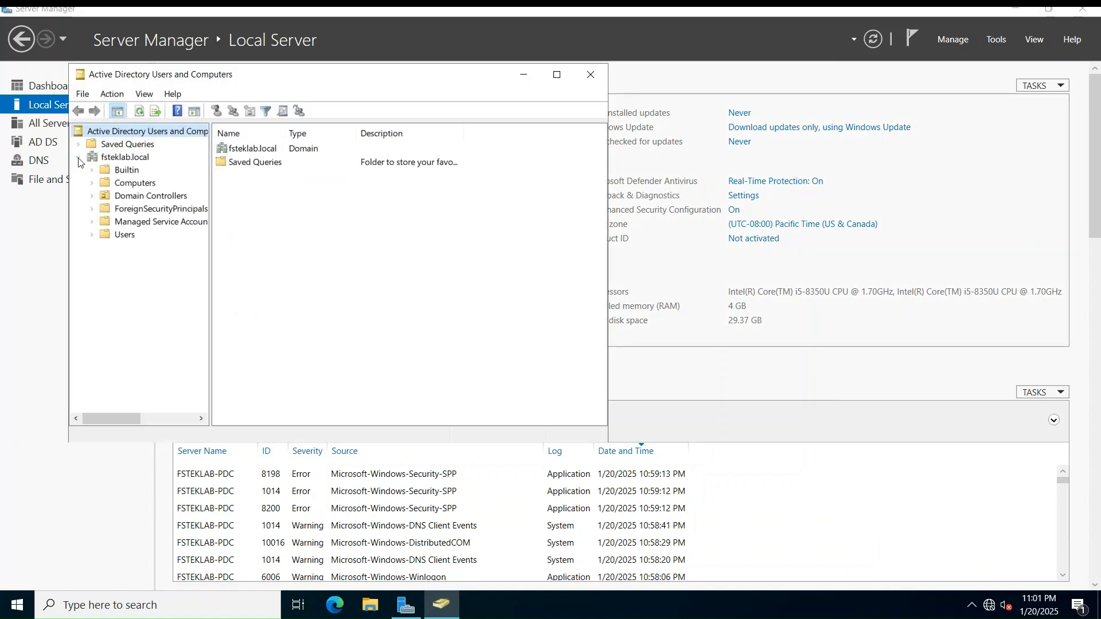
pyautogui.click(121, 173)
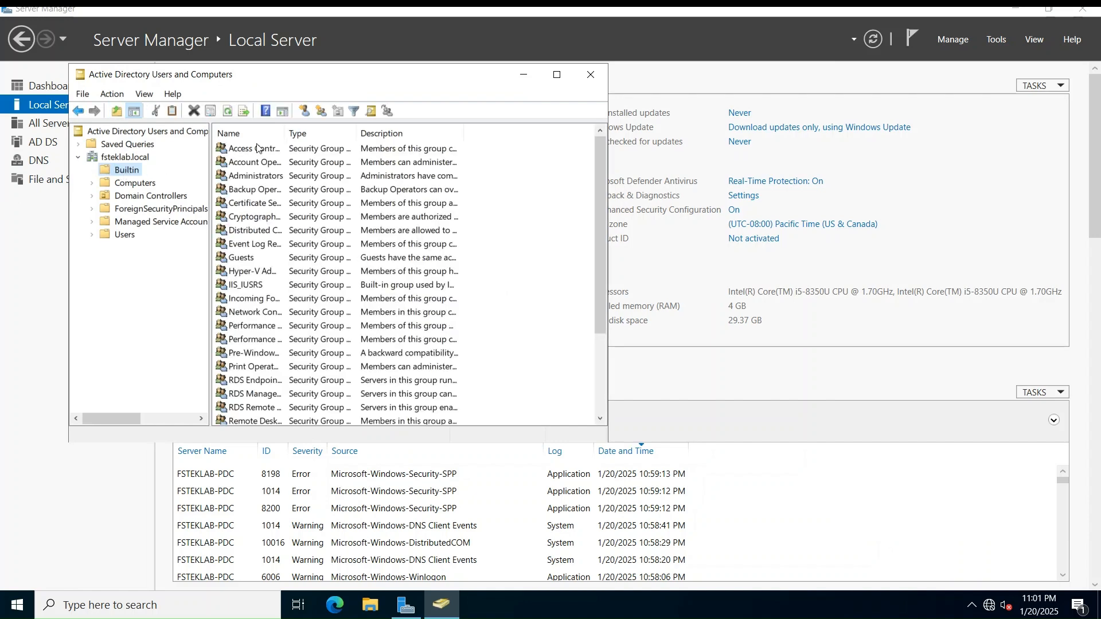
# Review the Administrators group's members, then cancel the properties dialog
pyautogui.doubleClick(284, 133)
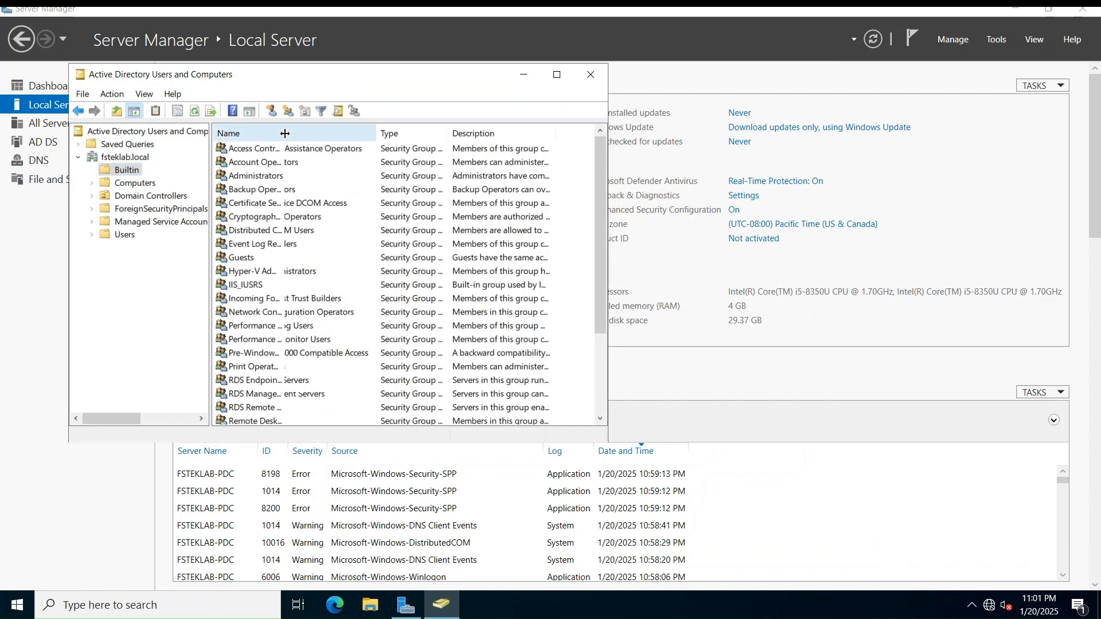
pyautogui.click(264, 178)
pyautogui.doubleClick(263, 178)
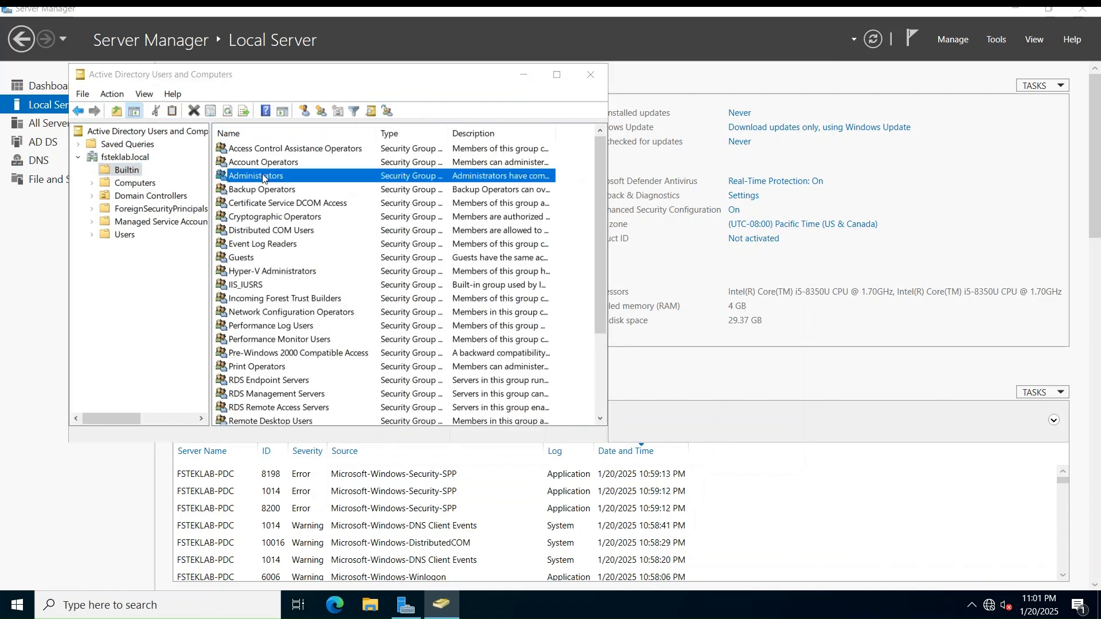
pyautogui.click(250, 126)
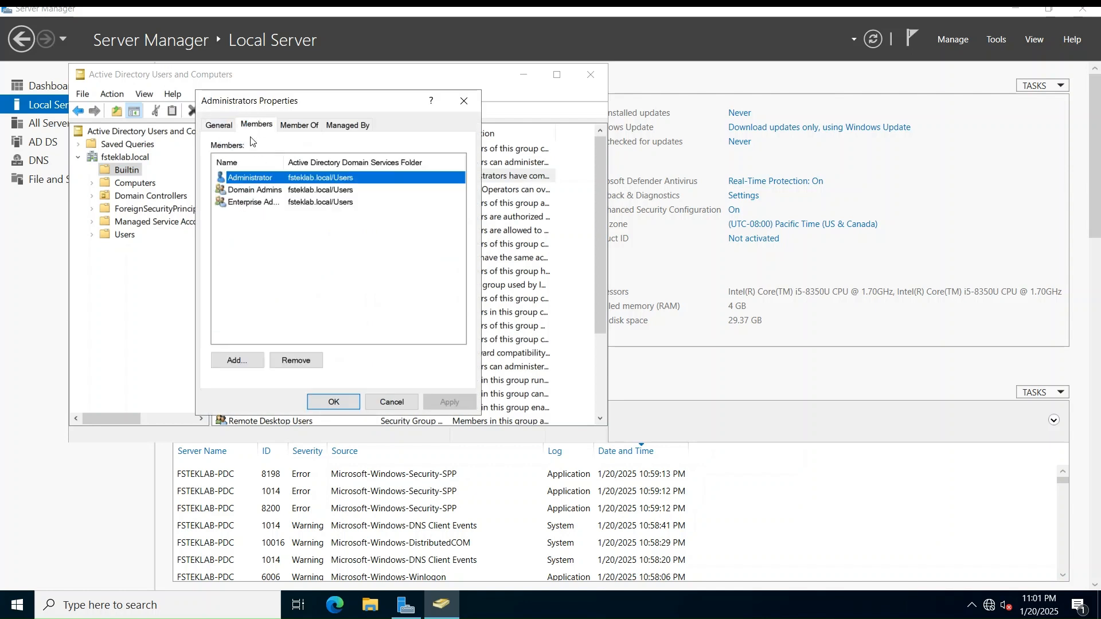
pyautogui.doubleClick(281, 162)
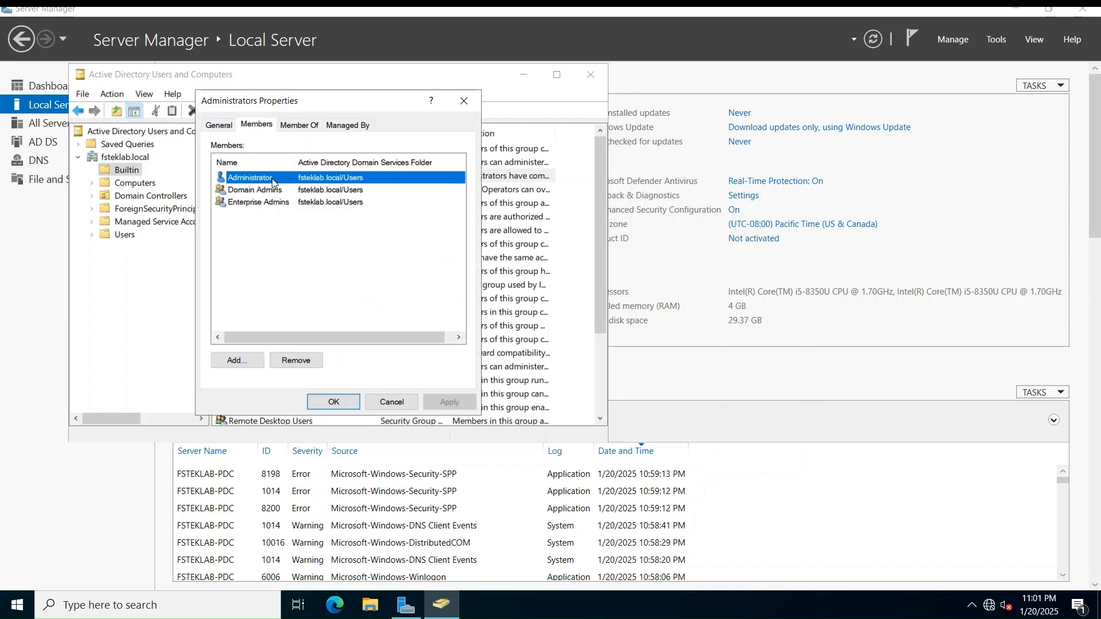
pyautogui.click(402, 405)
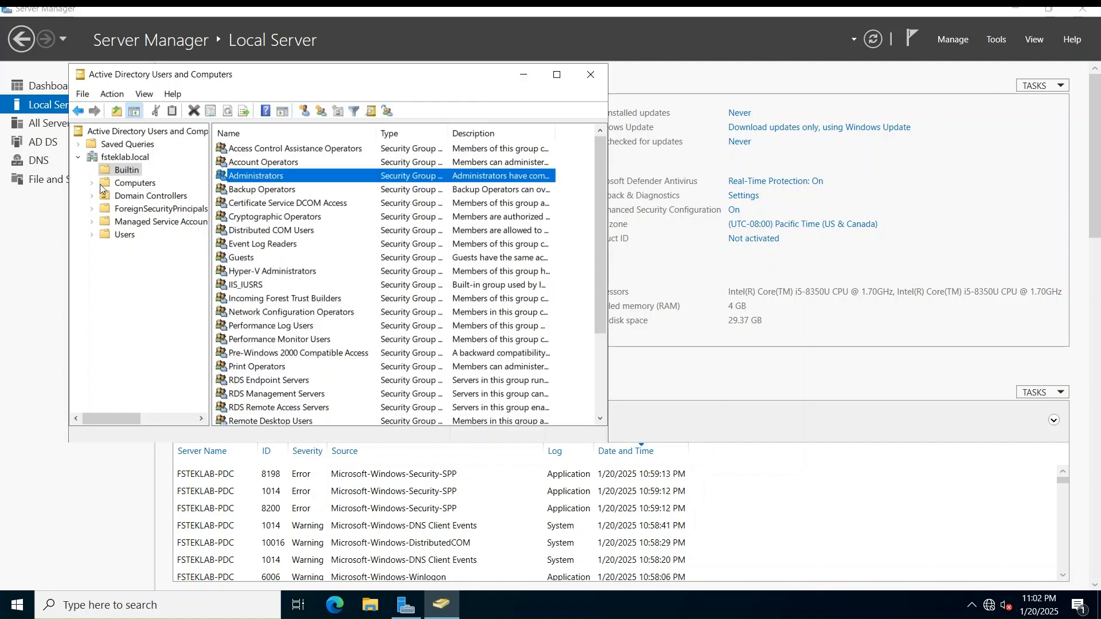
# Confirm FSTEKLAB-PDC is listed under Domain Controllers, then list the Users container
pyautogui.click(130, 197)
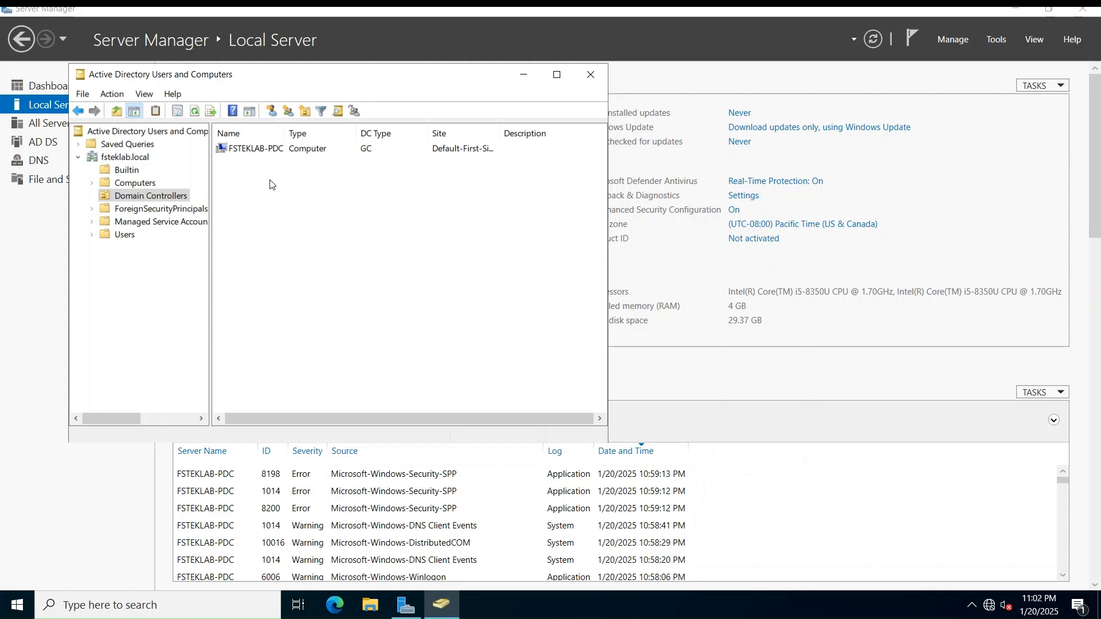
pyautogui.click(264, 150)
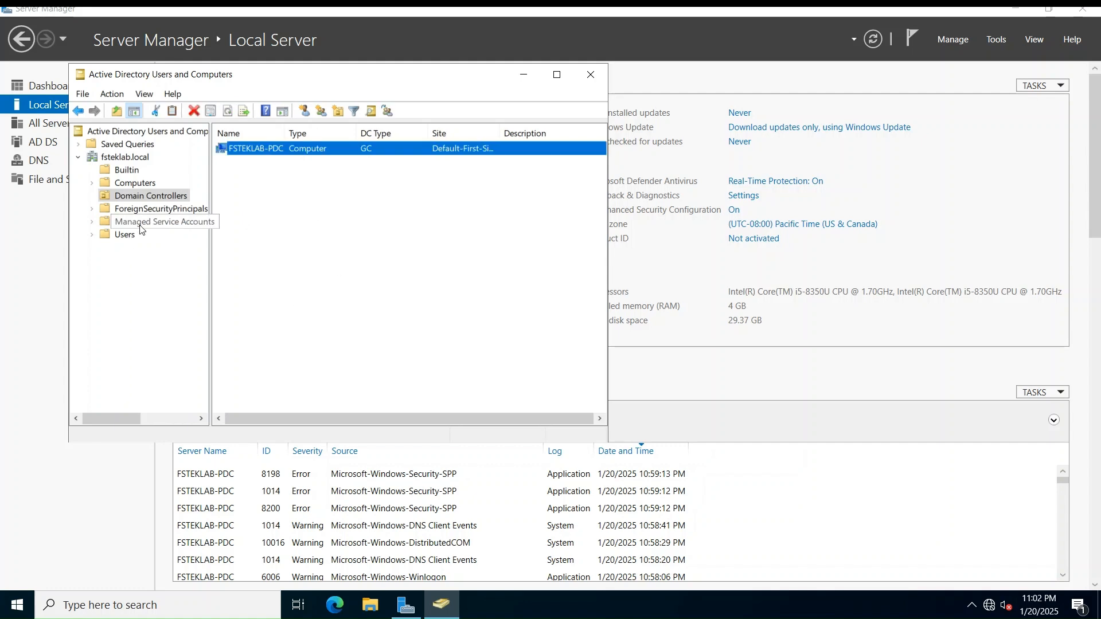
pyautogui.click(125, 235)
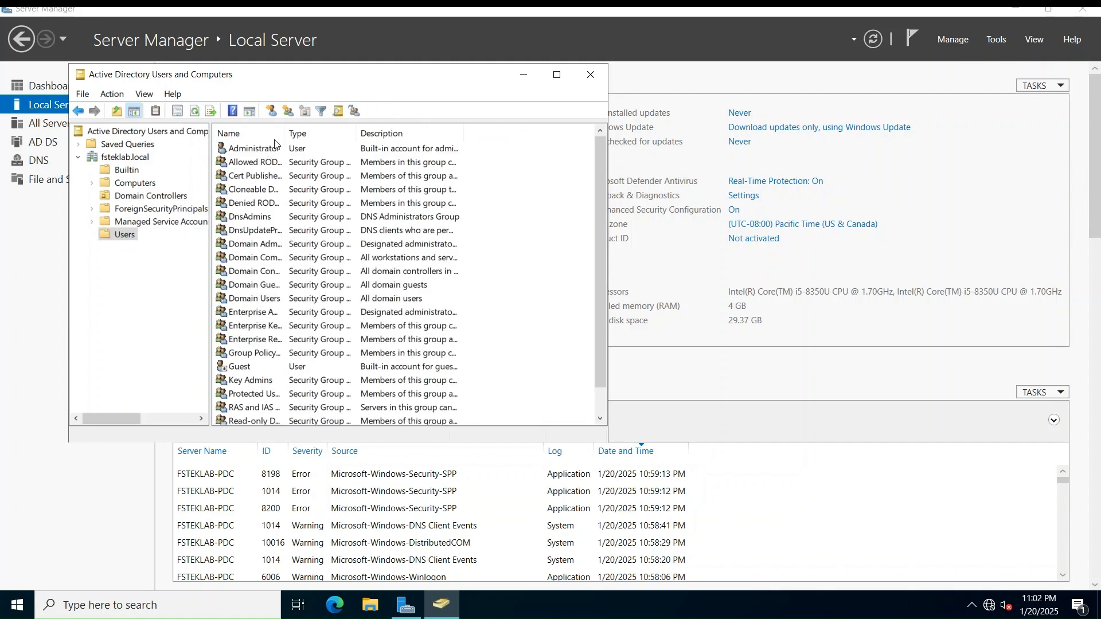
pyautogui.doubleClick(286, 129)
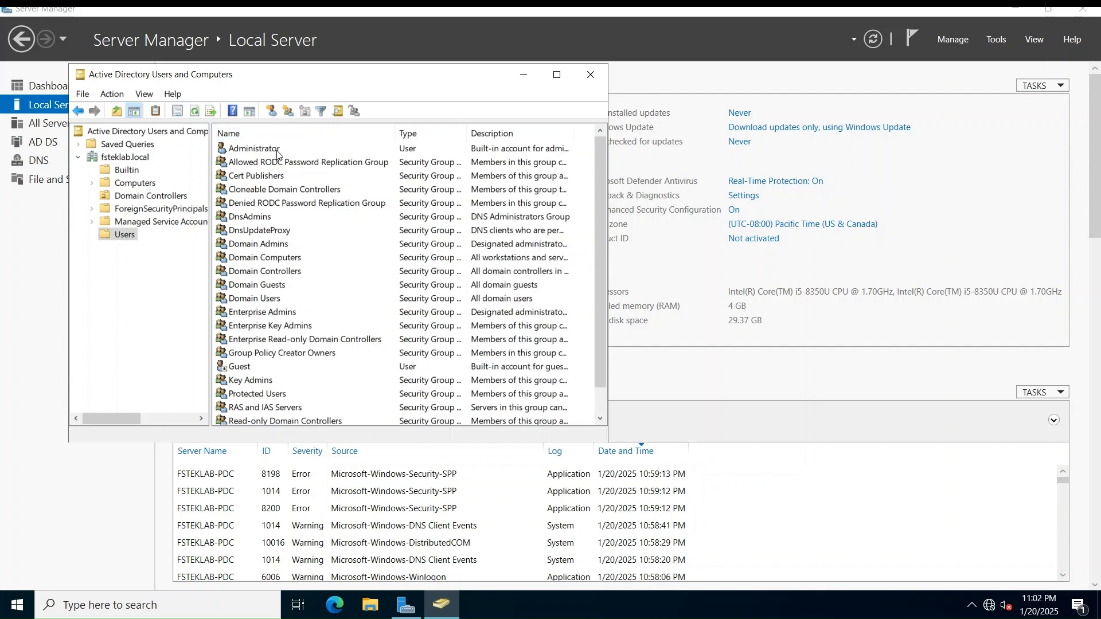
# Review the Administrator account's Member Of groups, cancel, and close Active Directory Users and Computers
pyautogui.doubleClick(277, 151)
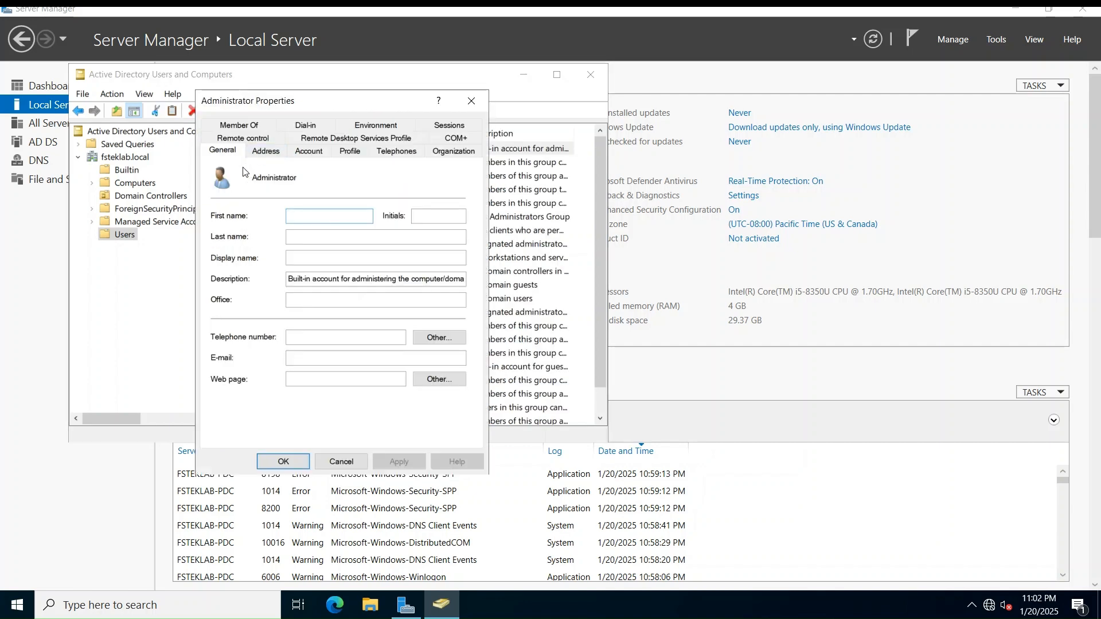
pyautogui.click(253, 127)
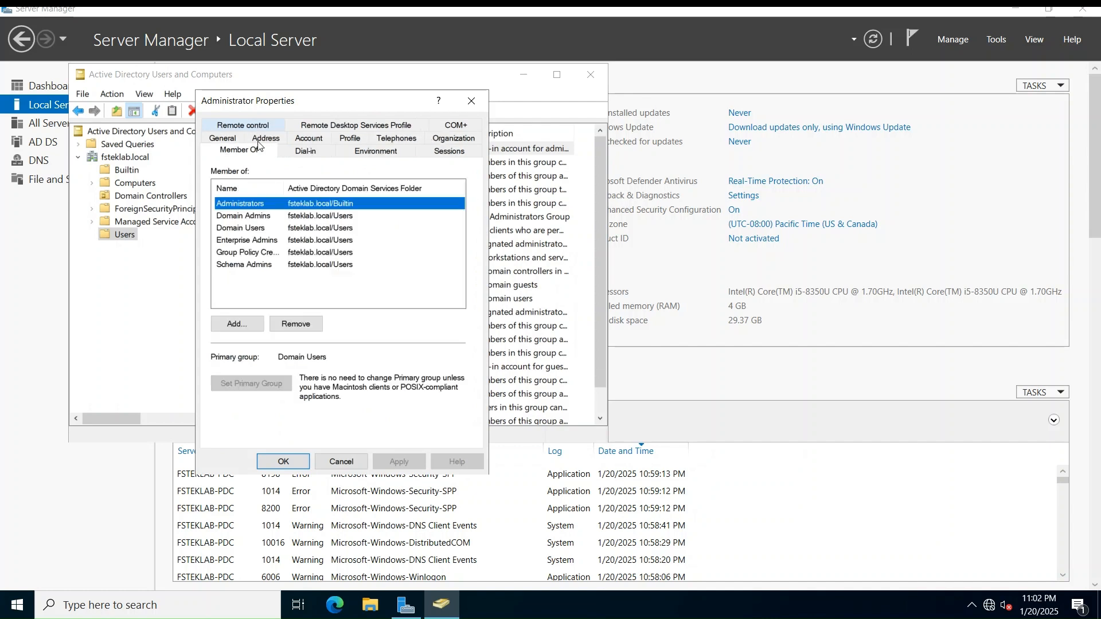
pyautogui.doubleClick(283, 188)
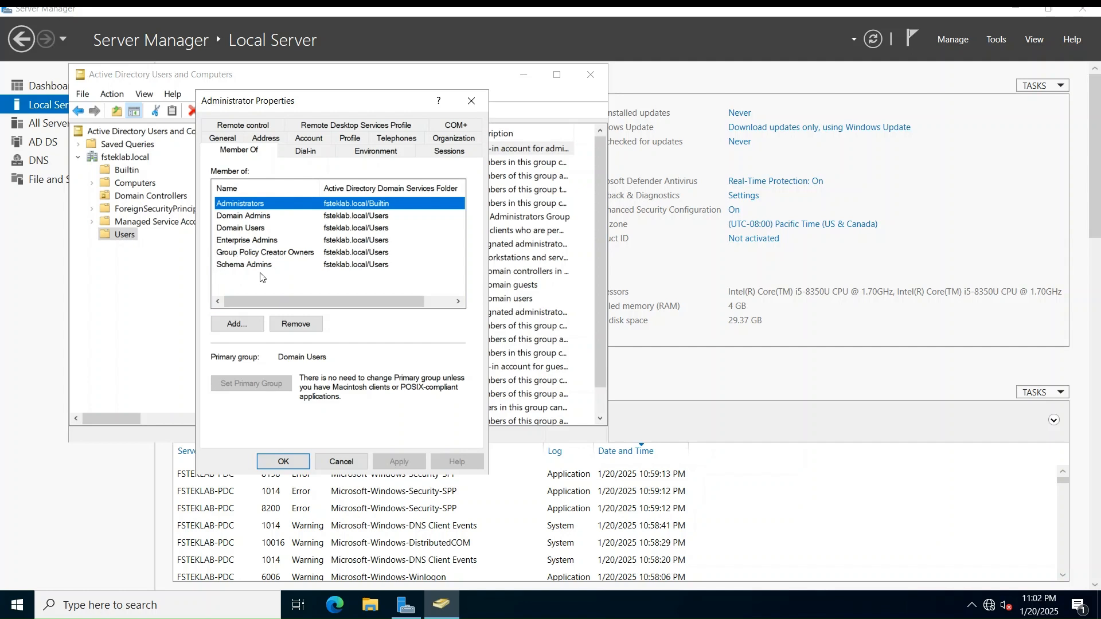
pyautogui.click(344, 462)
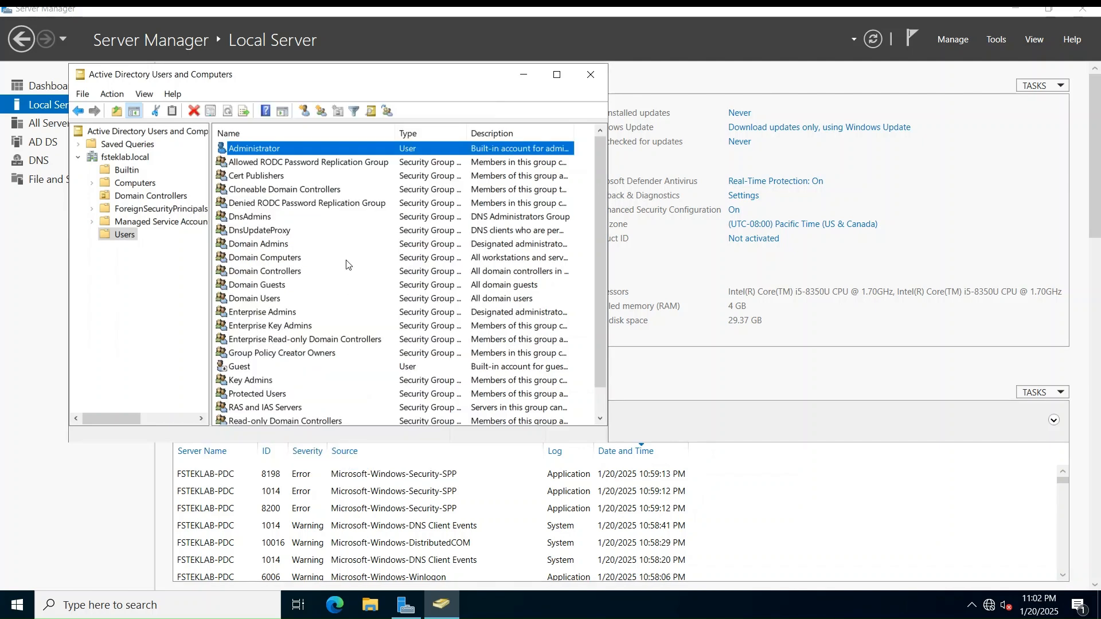
pyautogui.click(591, 74)
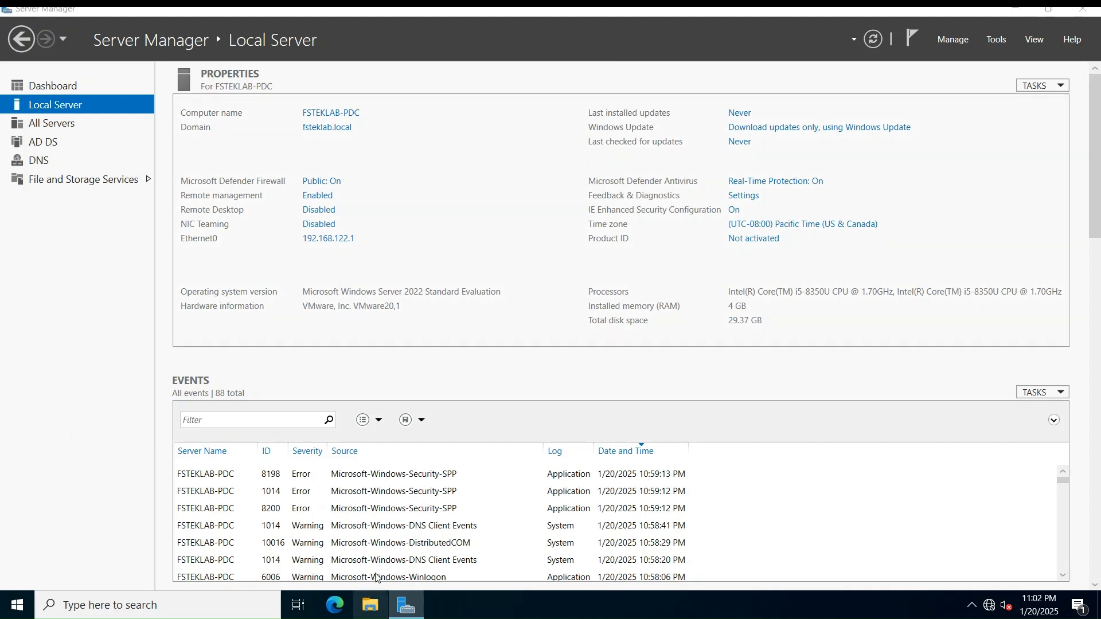
# Browse File Explorer from This PC through C:\Windows into the NTDS folder
pyautogui.click(371, 605)
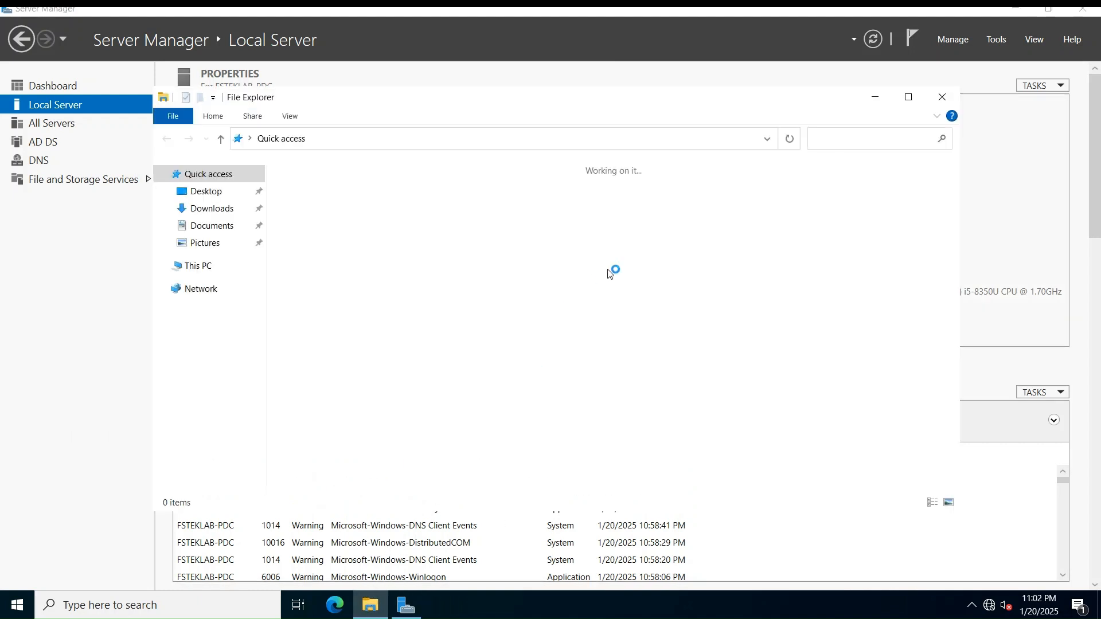
pyautogui.click(196, 270)
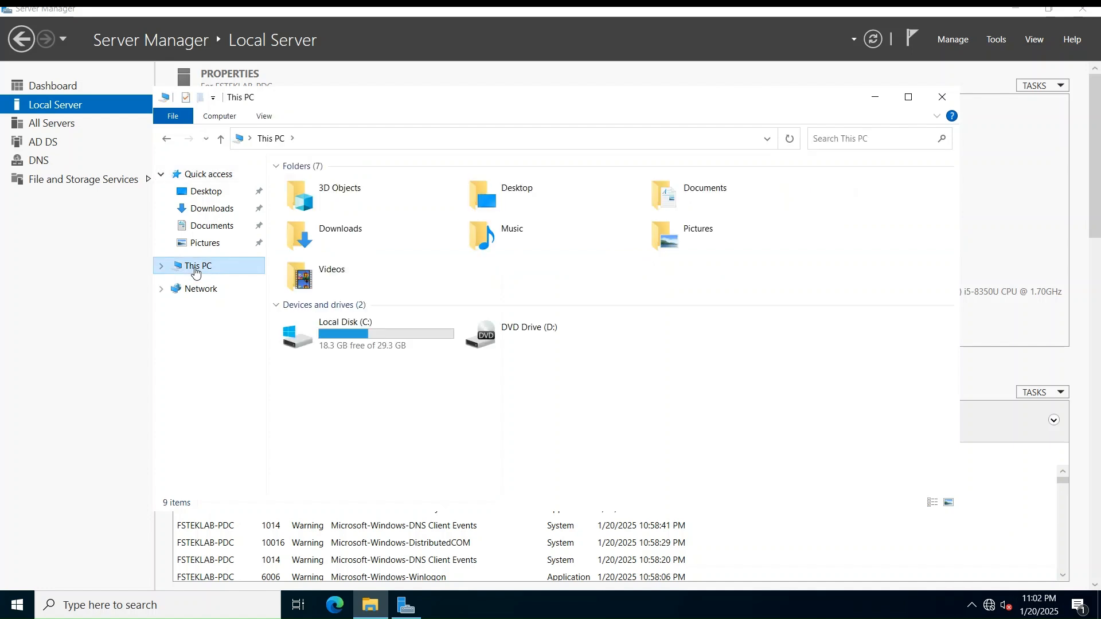
pyautogui.doubleClick(358, 343)
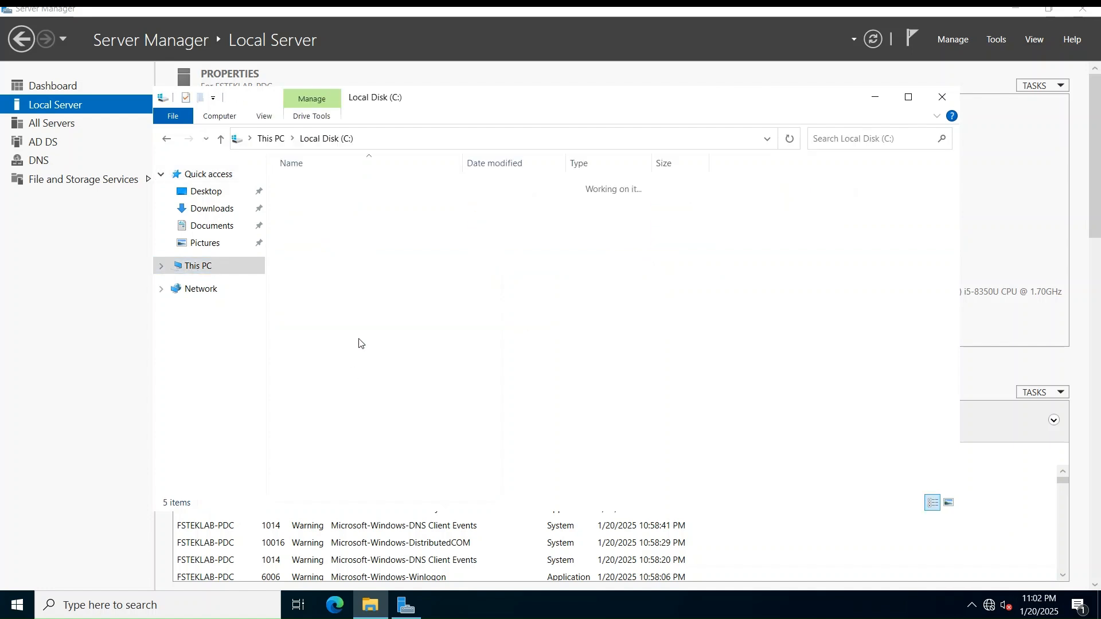
pyautogui.click(337, 252)
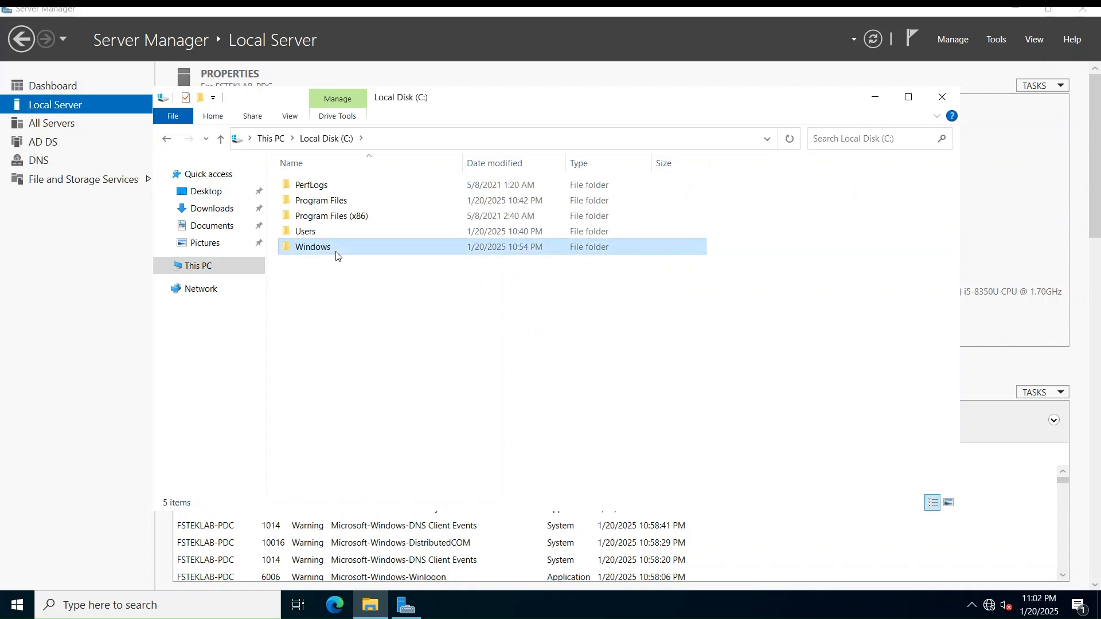
pyautogui.doubleClick(337, 253)
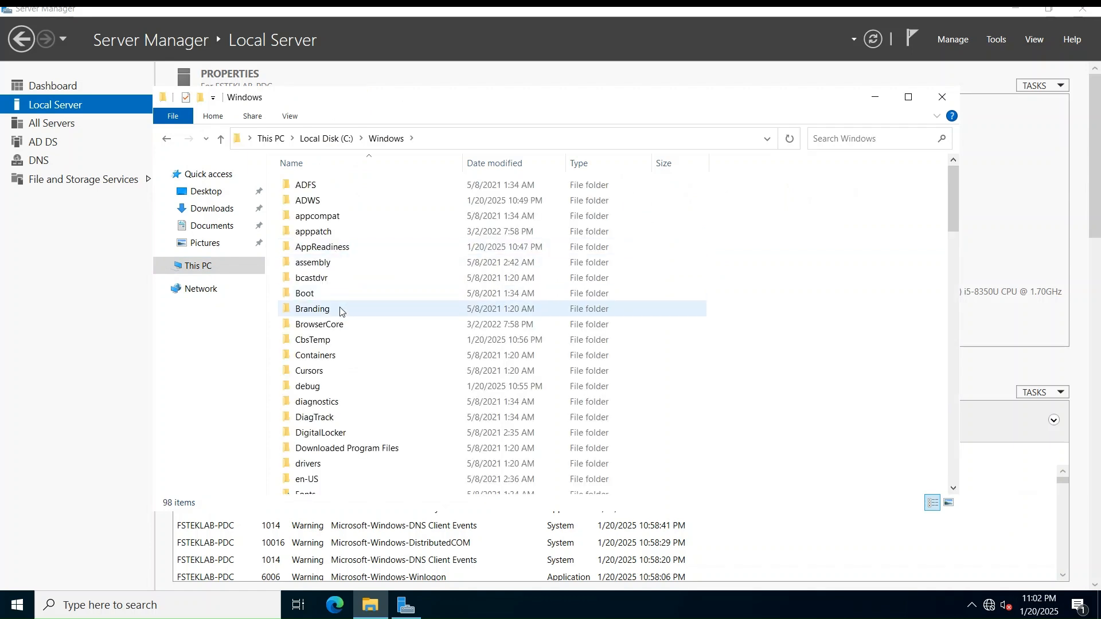
pyautogui.moveTo(340, 311)
pyautogui.scroll(-7, 340, 310)
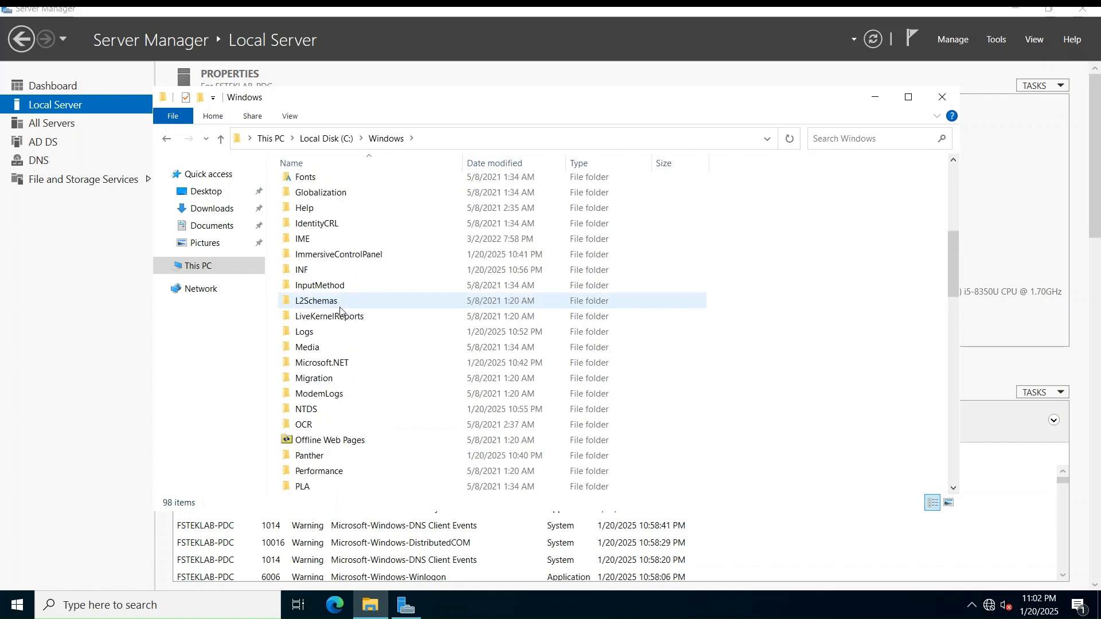
pyautogui.doubleClick(336, 410)
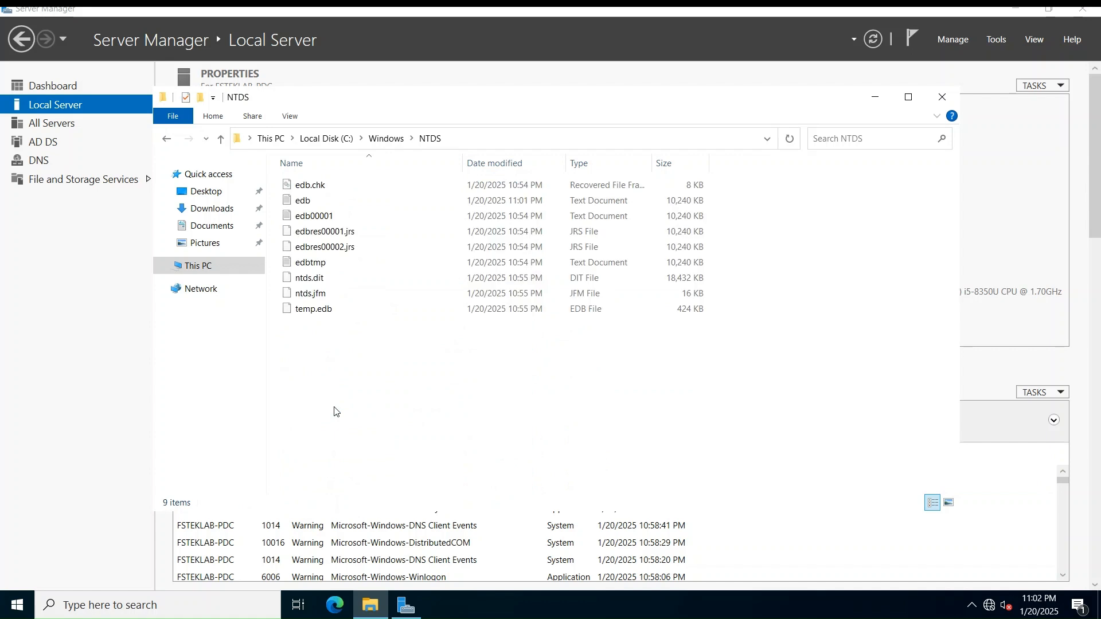
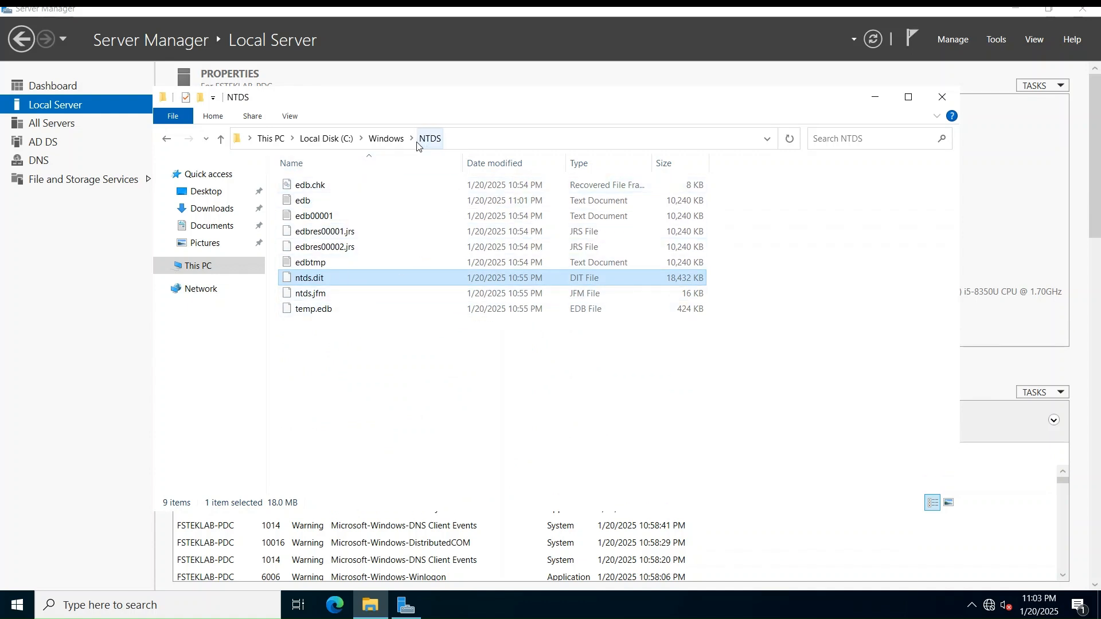
# Browse C:\Windows\SYSVOL\domain\Policies and widen the Name column to show the full GUID folder names
pyautogui.click(390, 139)
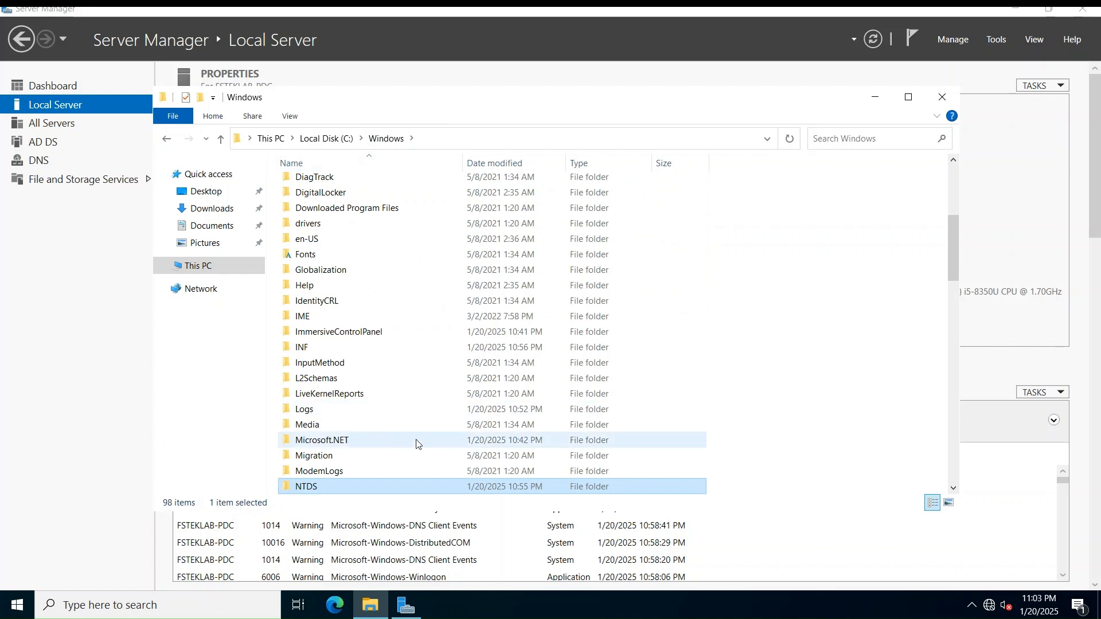
pyautogui.scroll(-12, 416, 443)
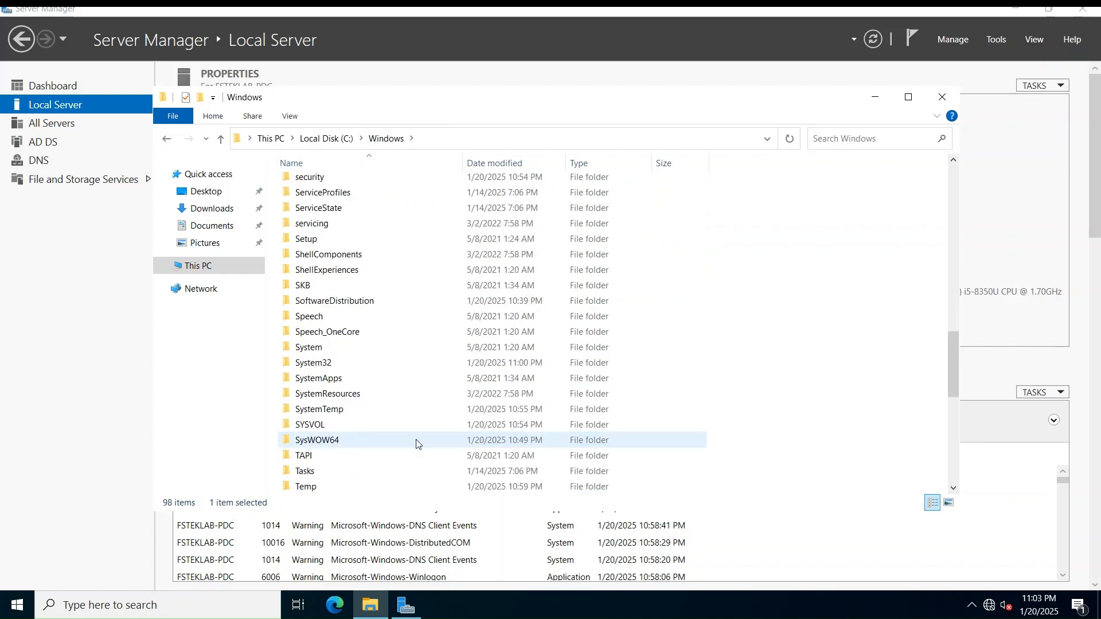
pyautogui.scroll(-1, 416, 443)
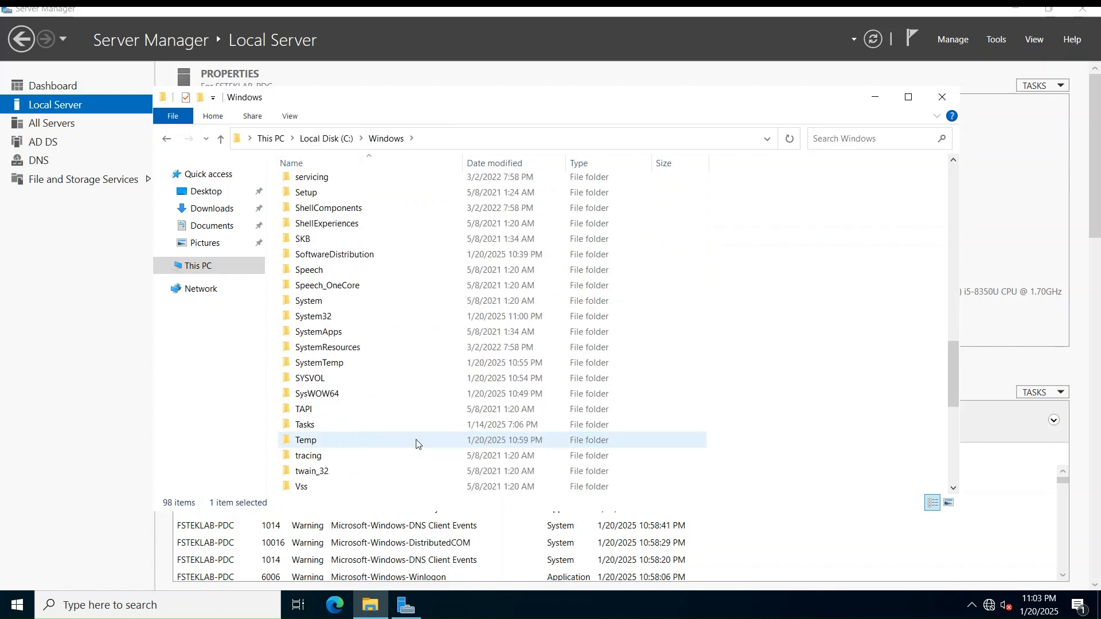
pyautogui.doubleClick(326, 380)
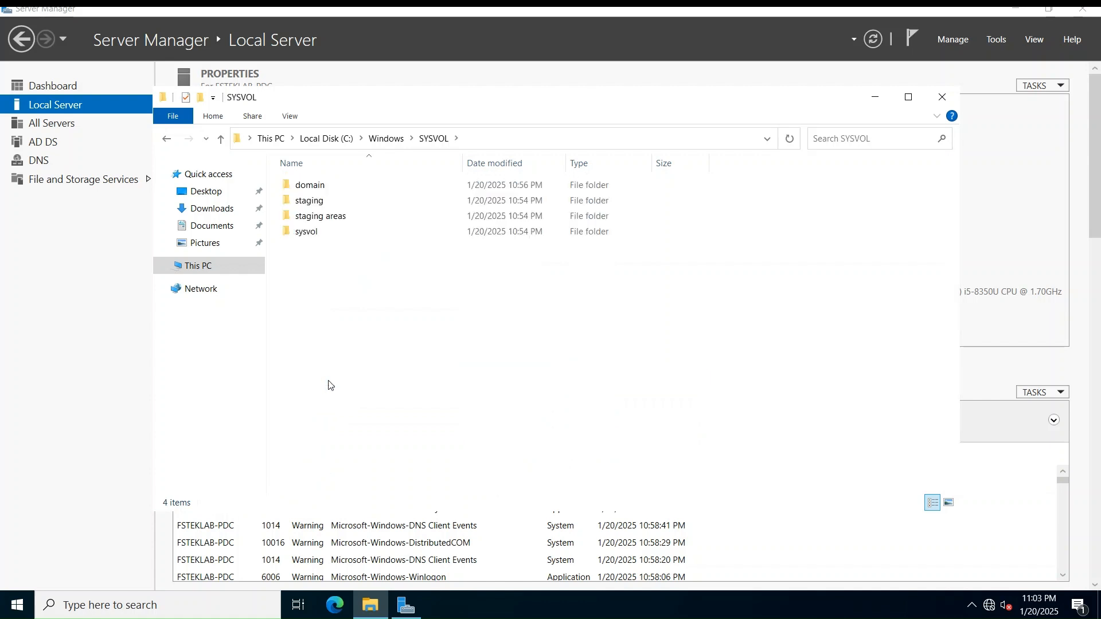
pyautogui.doubleClick(364, 184)
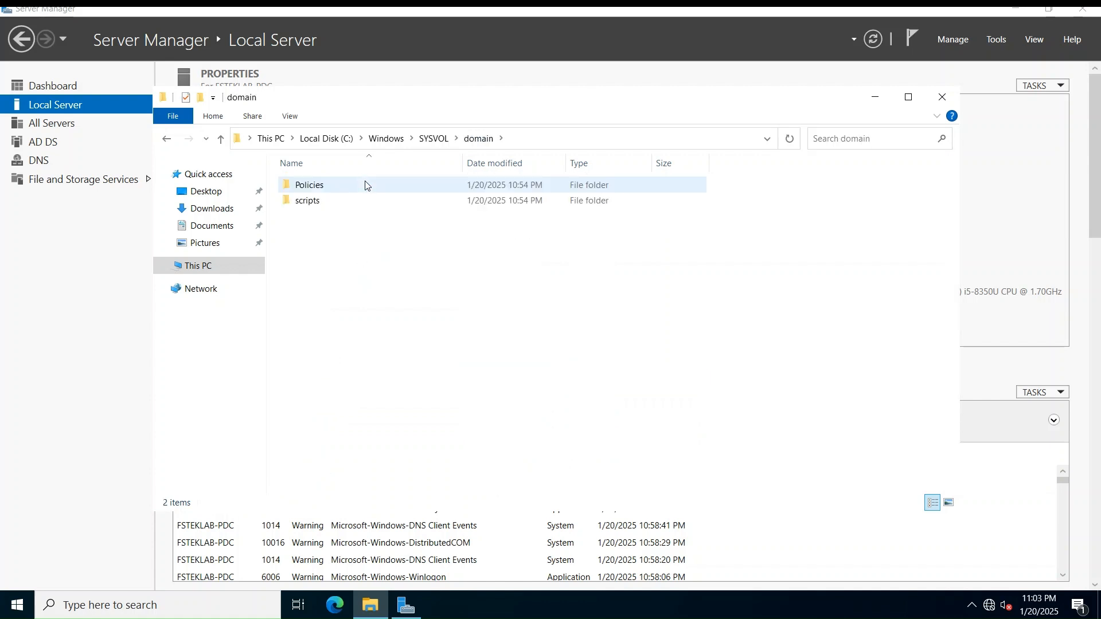
pyautogui.doubleClick(365, 185)
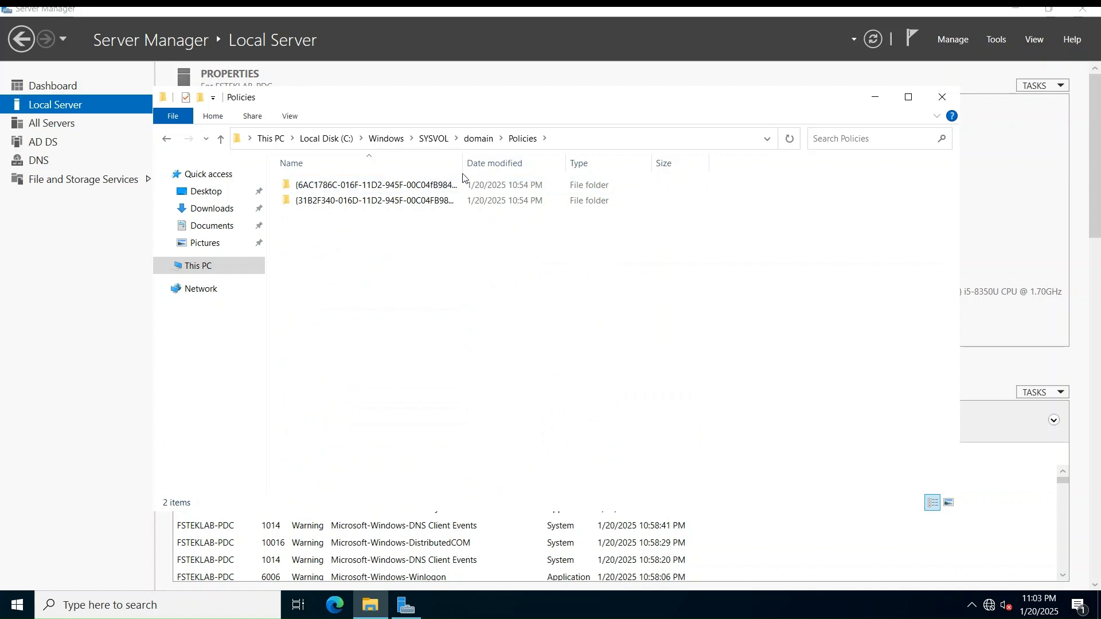
pyautogui.moveTo(463, 163); pyautogui.dragTo(524, 172)
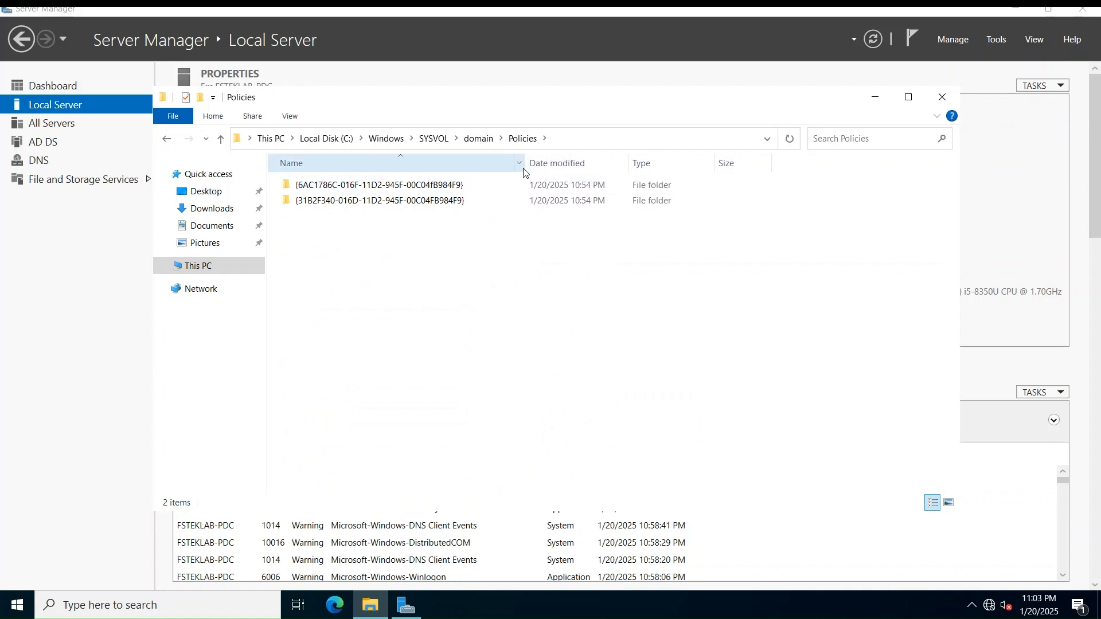
# Check the domain's scripts folder and SYSVOL\sysvol\fsteklab.local, then return to the Windows folder
pyautogui.click(476, 138)
pyautogui.doubleClick(412, 207)
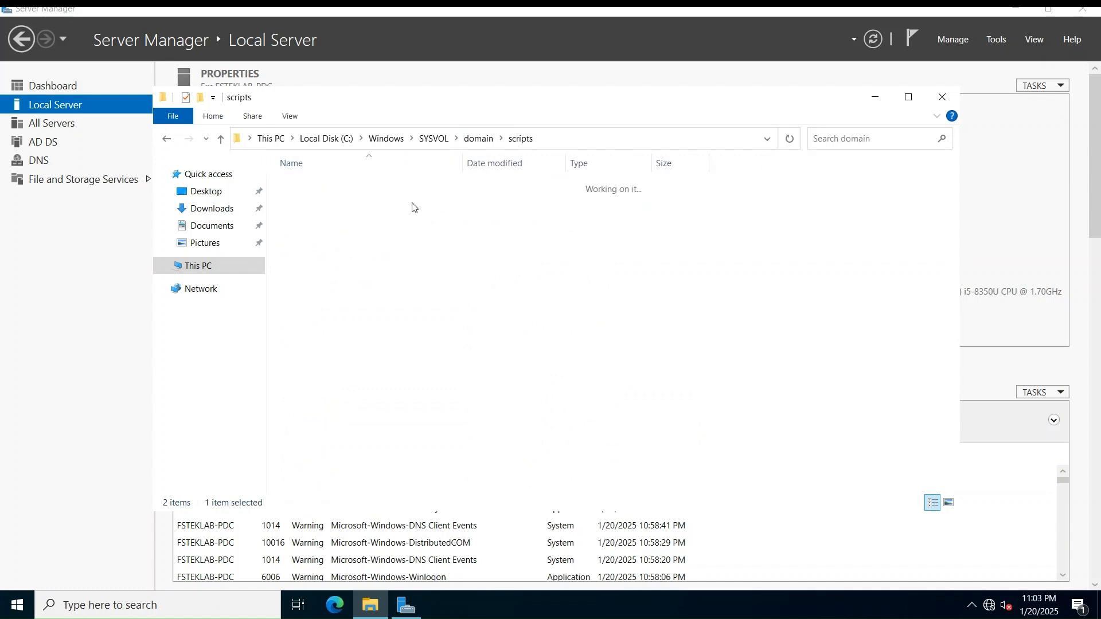
pyautogui.click(483, 141)
pyautogui.click(434, 138)
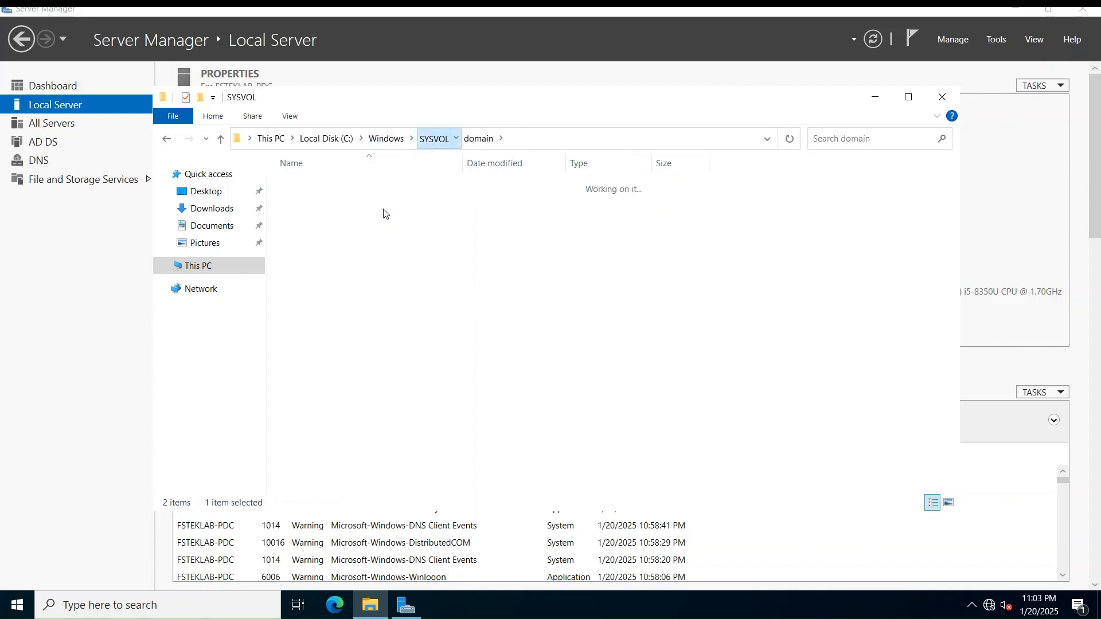
pyautogui.doubleClick(322, 236)
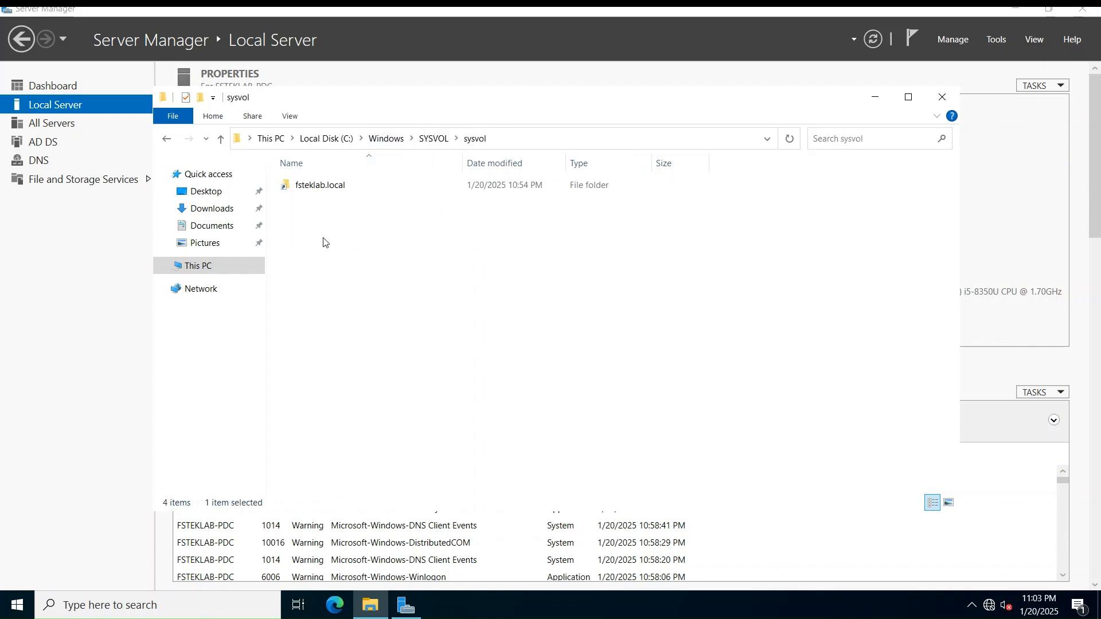
pyautogui.doubleClick(326, 185)
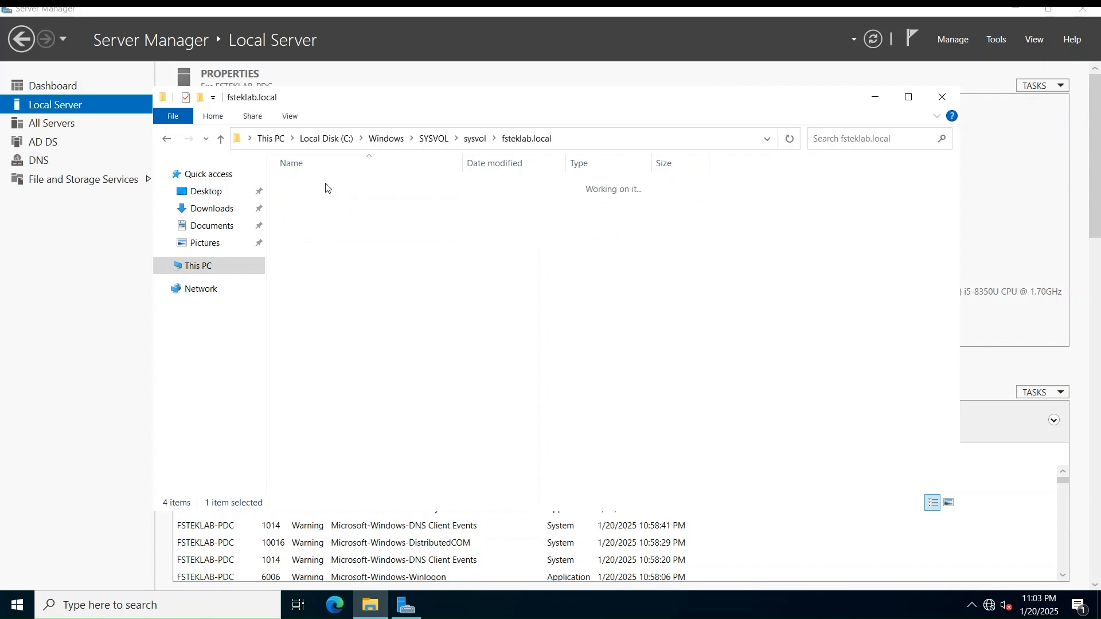
pyautogui.click(429, 144)
pyautogui.click(393, 140)
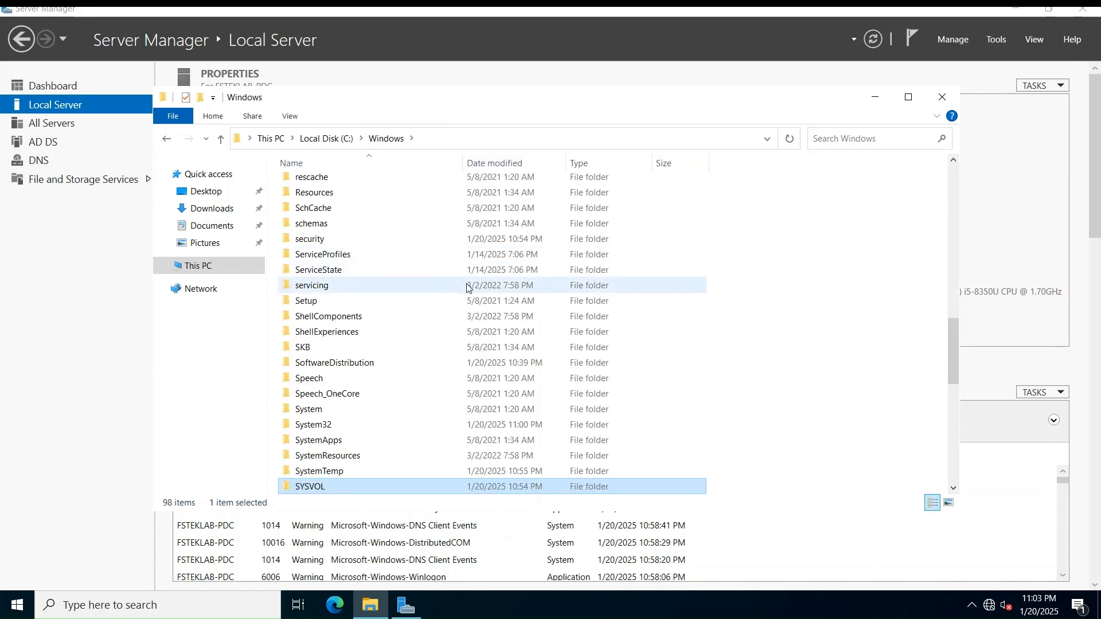
# Close File Explorer and launch Active Directory Sites and Services from Server Manager Tools
pyautogui.click(945, 100)
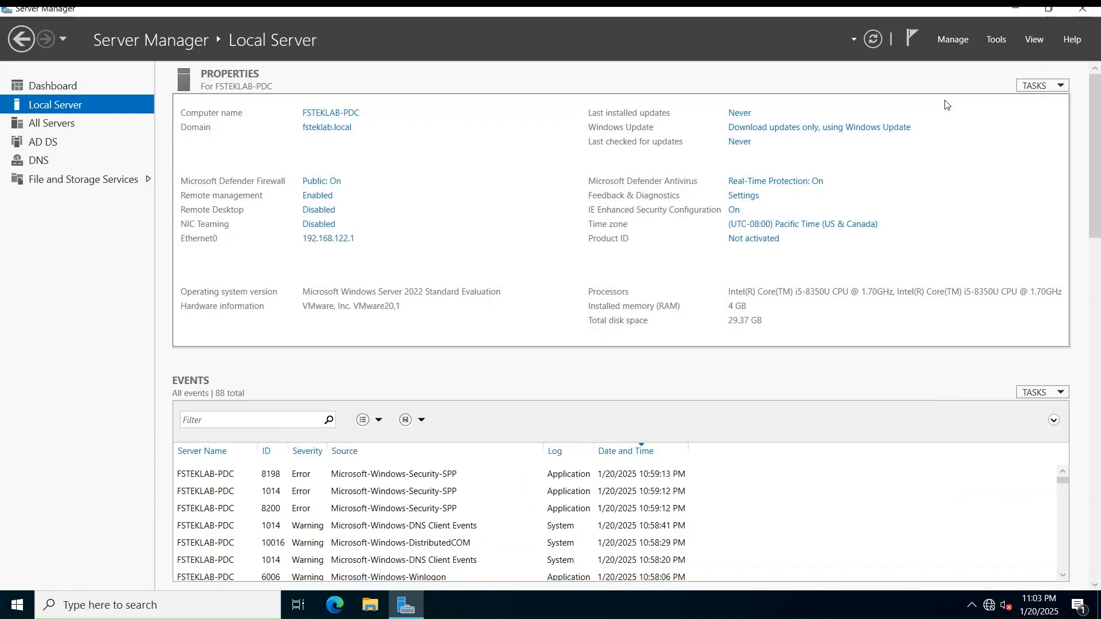
pyautogui.click(994, 40)
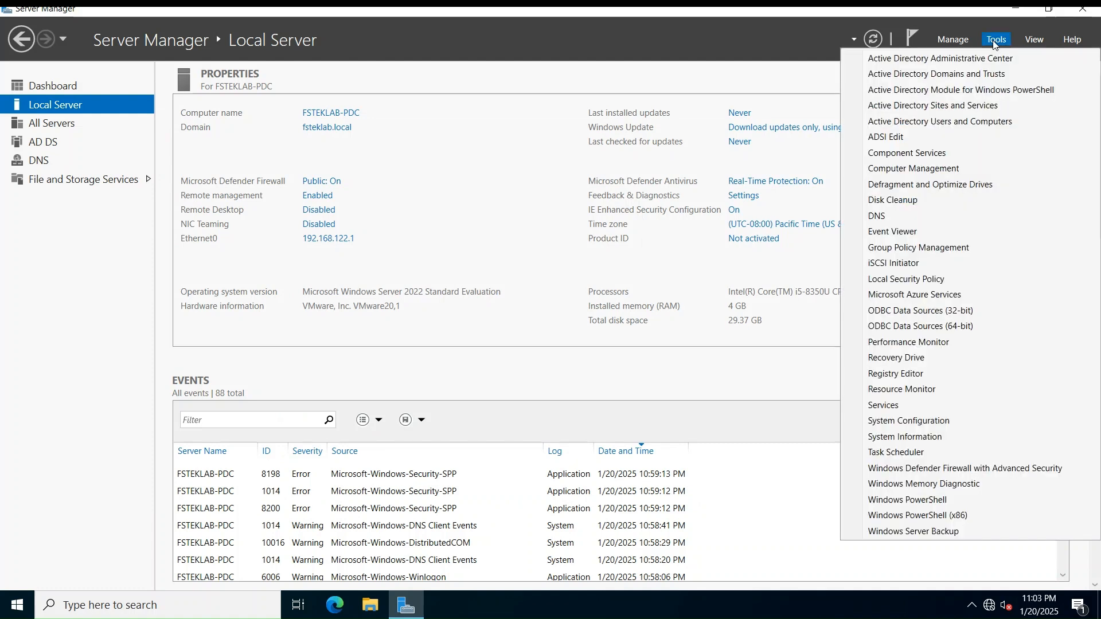
pyautogui.click(999, 105)
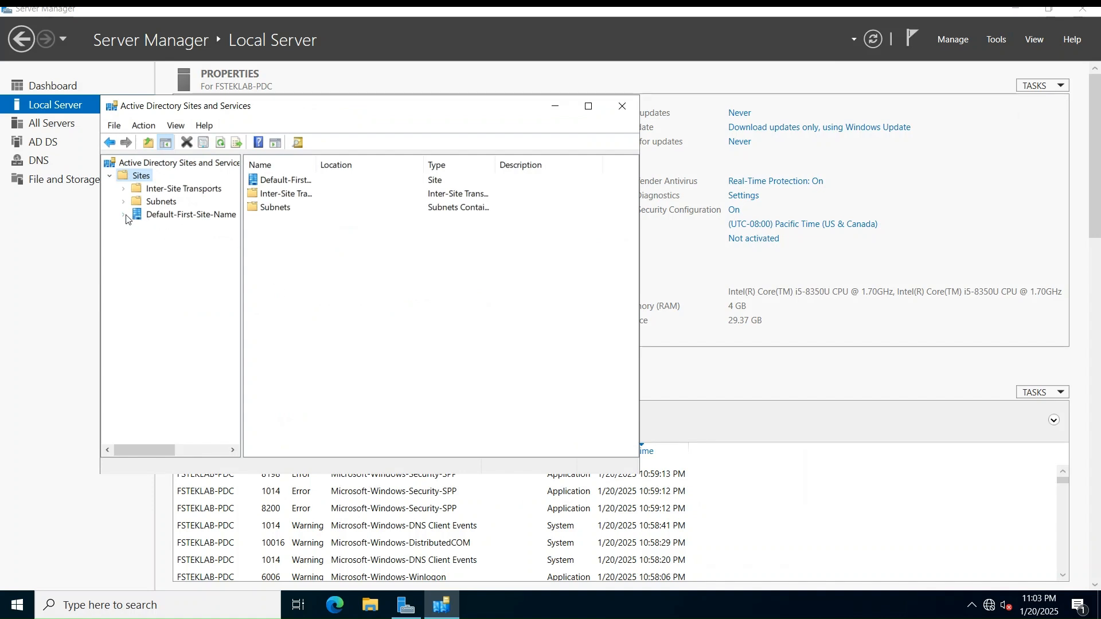
# View FSTEKLAB-PDC's NTDS Settings under Default-First-Site-Name > Servers, then close the console
pyautogui.click(124, 216)
pyautogui.click(139, 228)
pyautogui.click(152, 242)
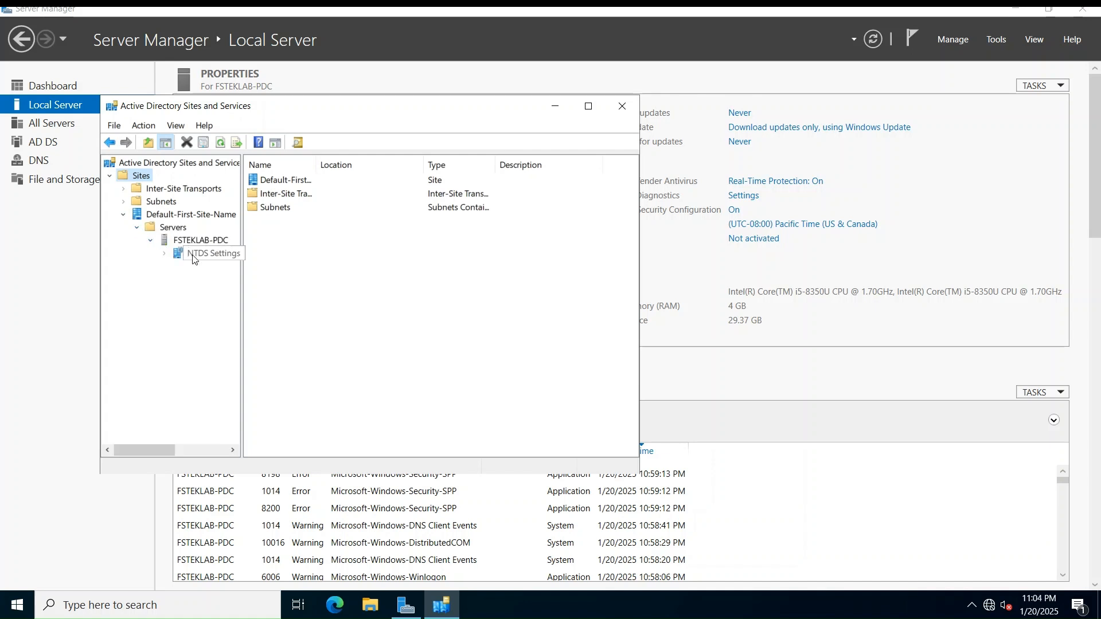
pyautogui.click(192, 259)
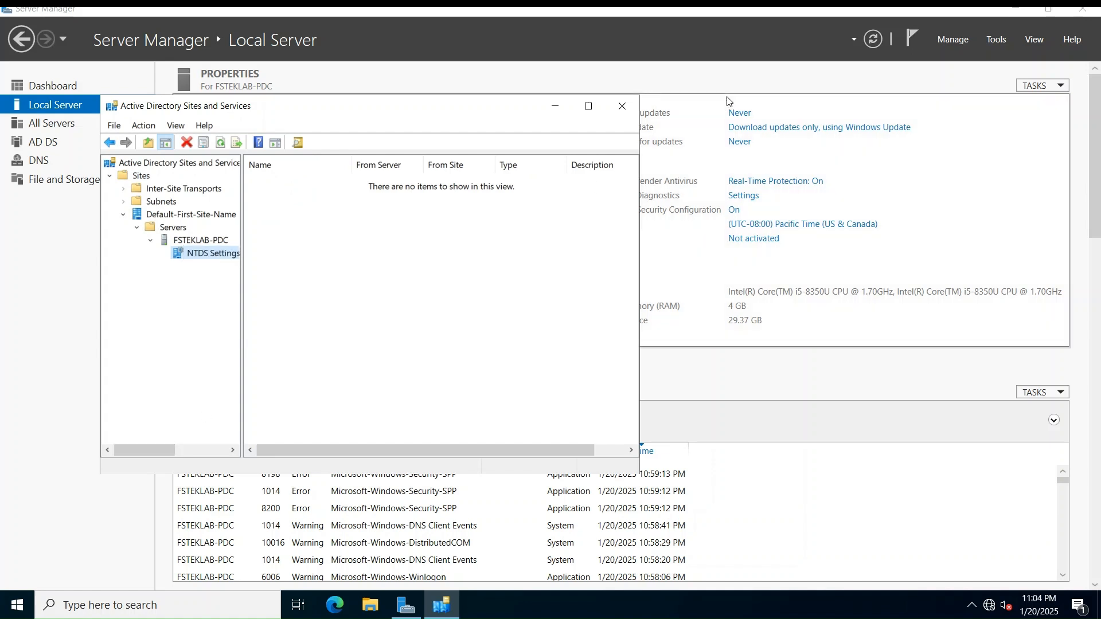
pyautogui.click(623, 108)
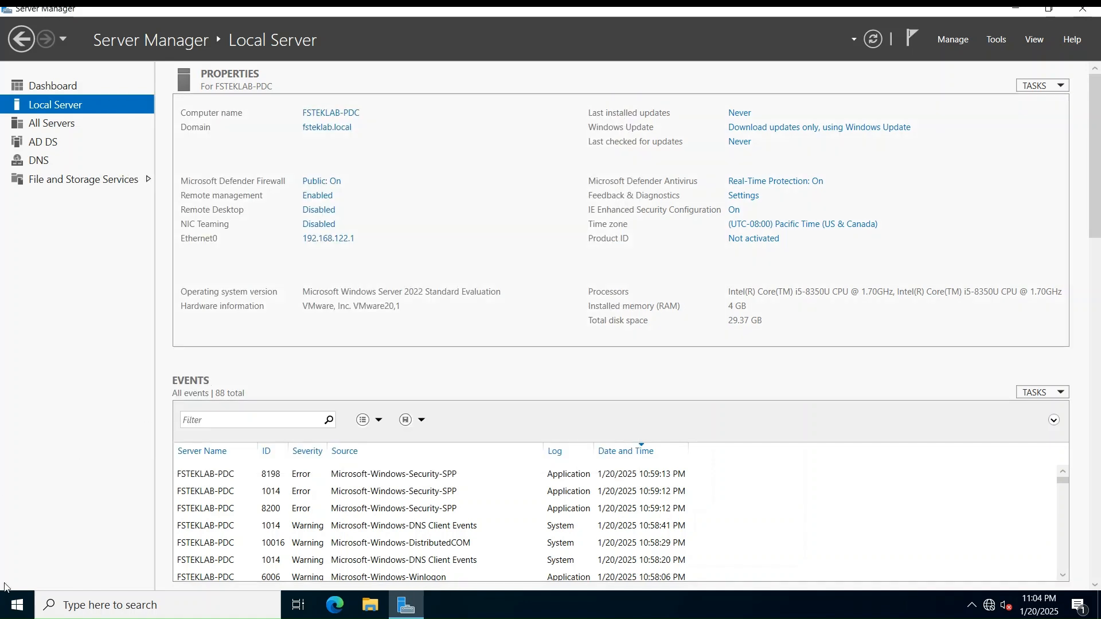
# Open the \\localhost network location from the Run dialog
pyautogui.rightClick(21, 607)
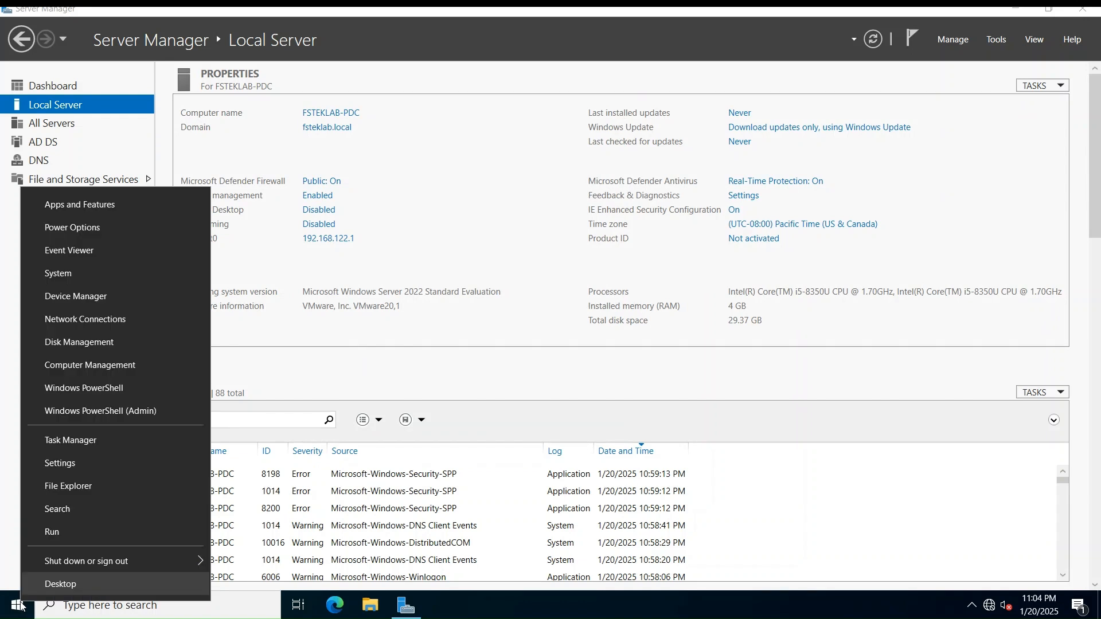
pyautogui.click(63, 537)
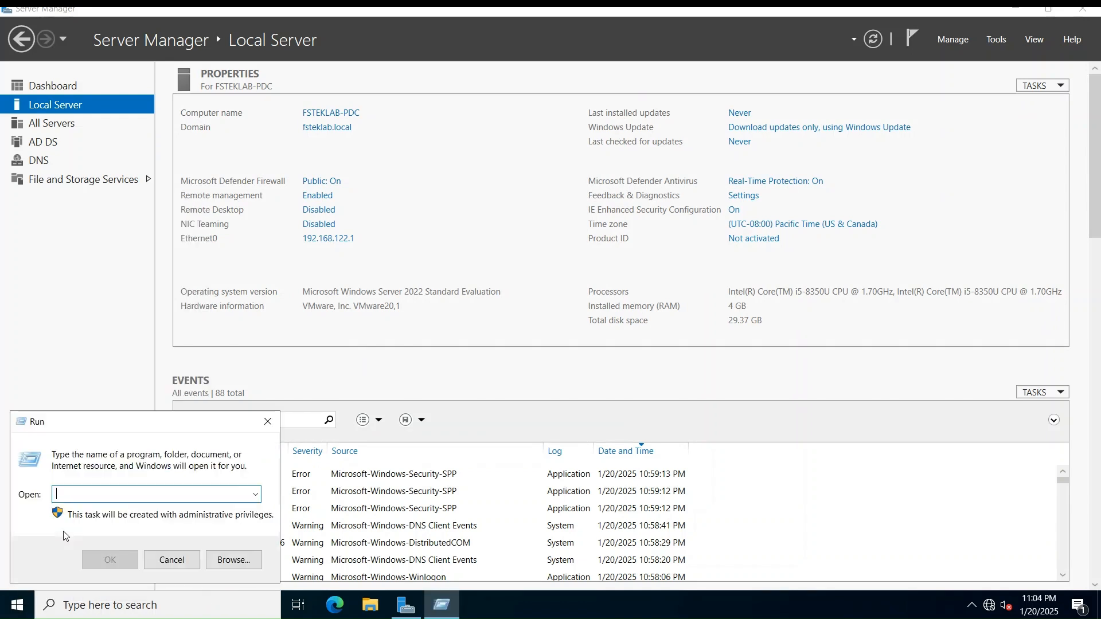
pyautogui.write('\\\\localhost')
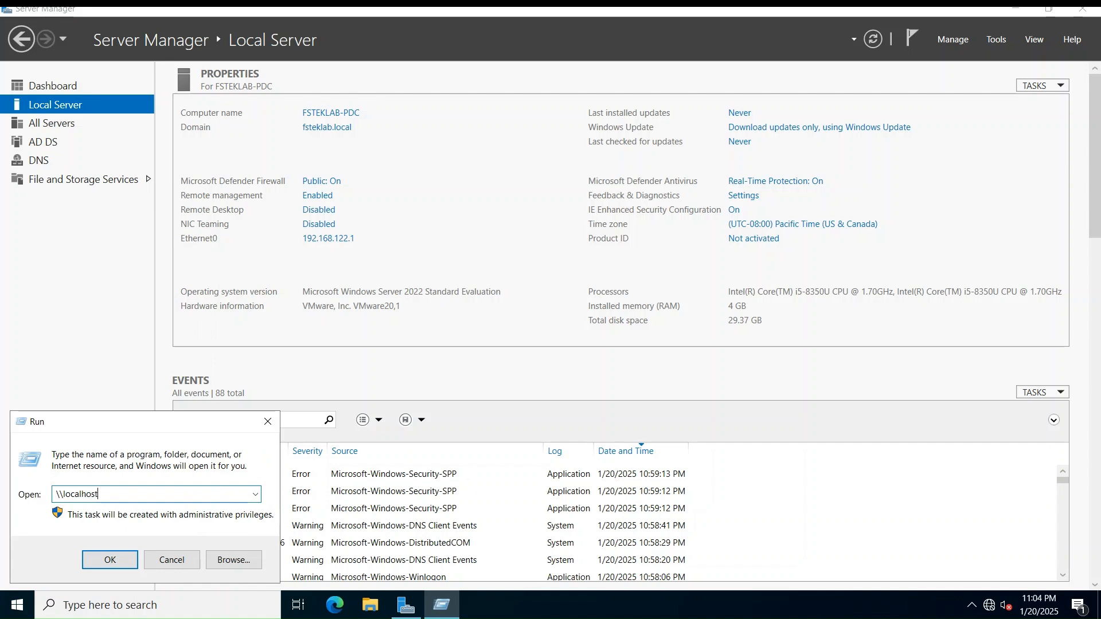
pyautogui.click(105, 566)
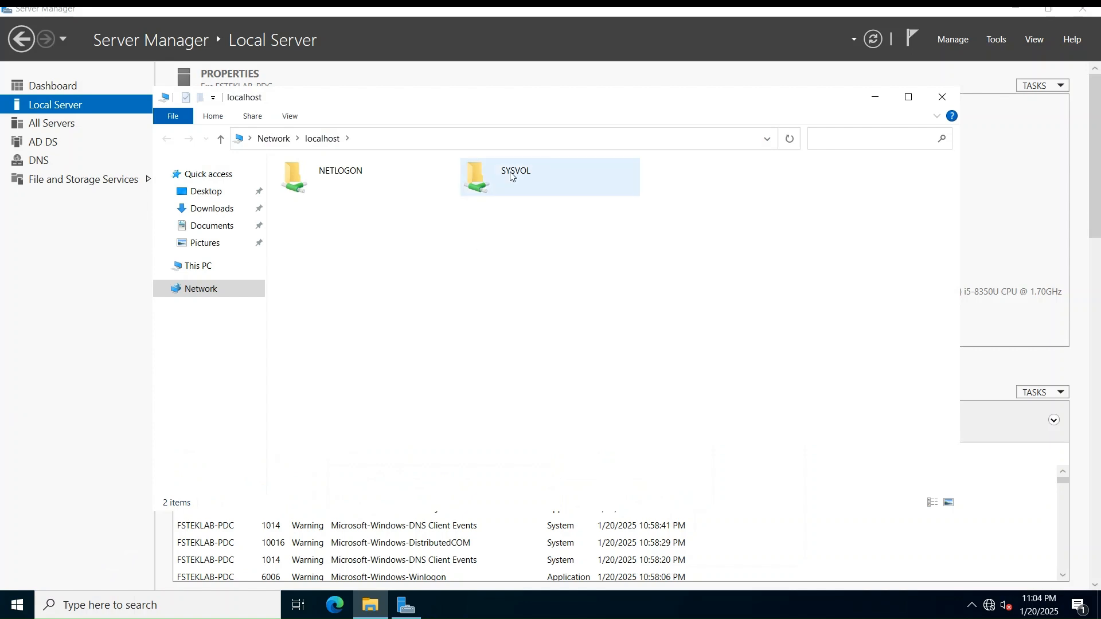
# Browse the SYSVOL share's fsteklab.local Policies folder and the NETLOGON share, returning to the localhost shares list
pyautogui.doubleClick(525, 182)
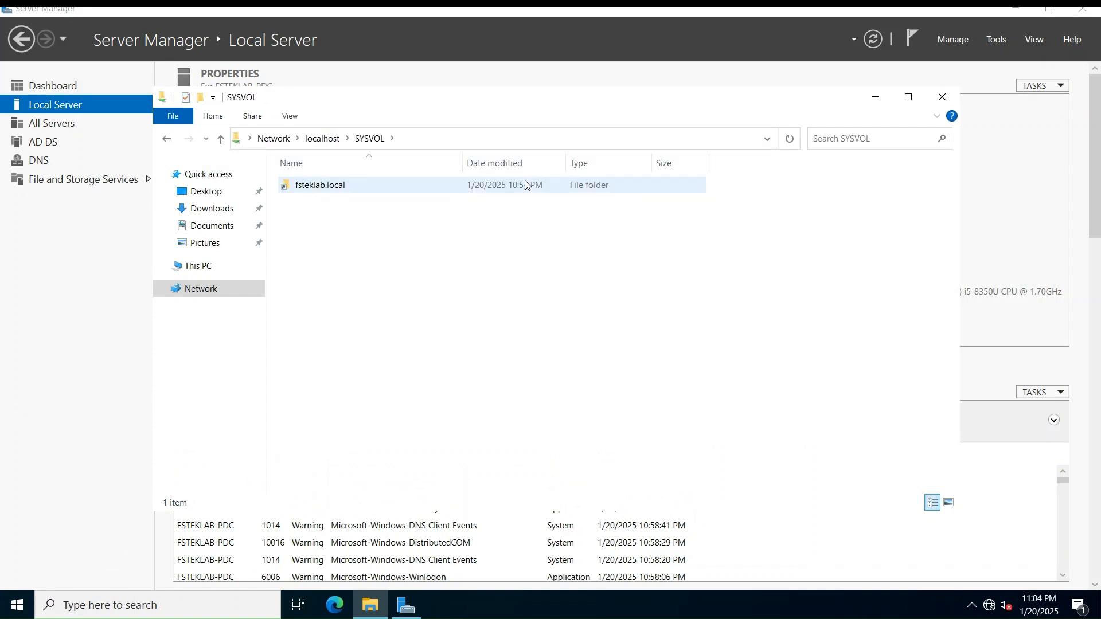
pyautogui.click(342, 187)
pyautogui.doubleClick(342, 187)
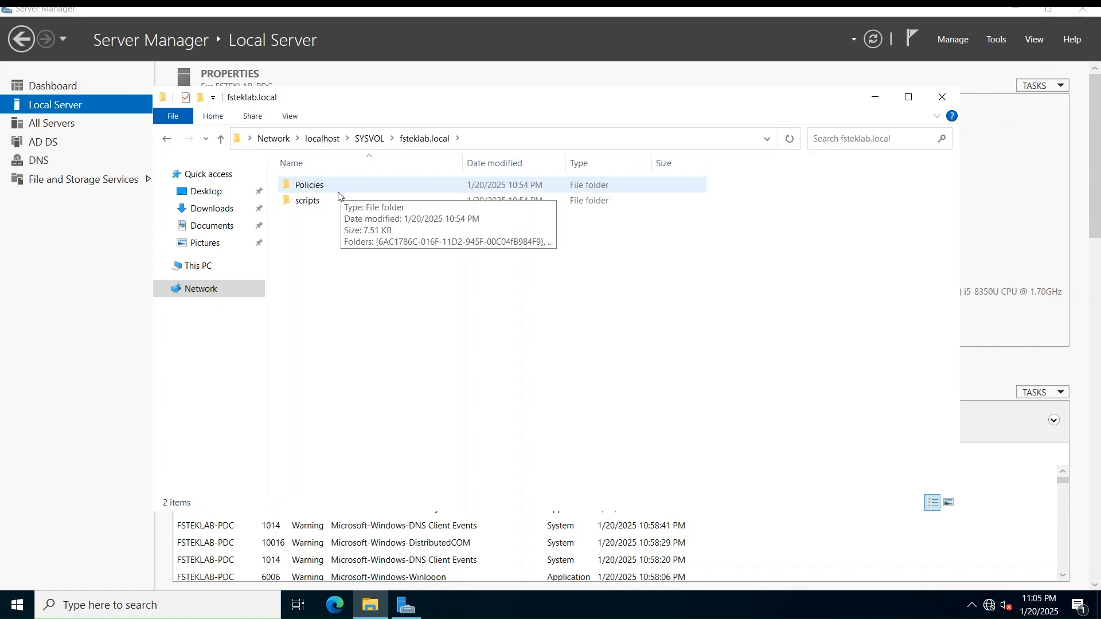
pyautogui.doubleClick(338, 191)
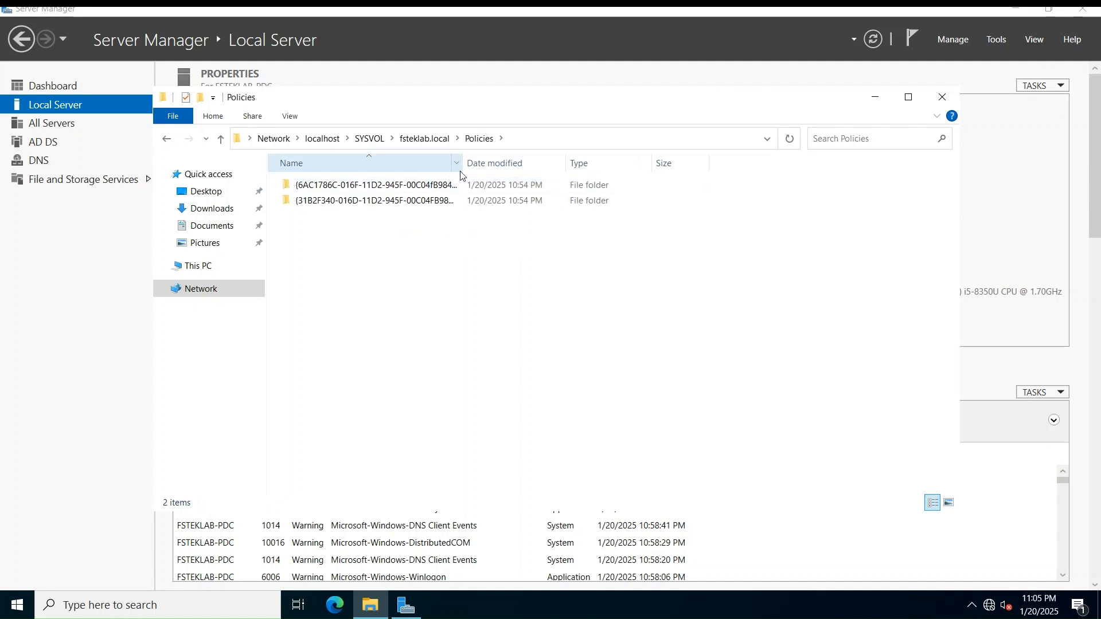
pyautogui.click(432, 146)
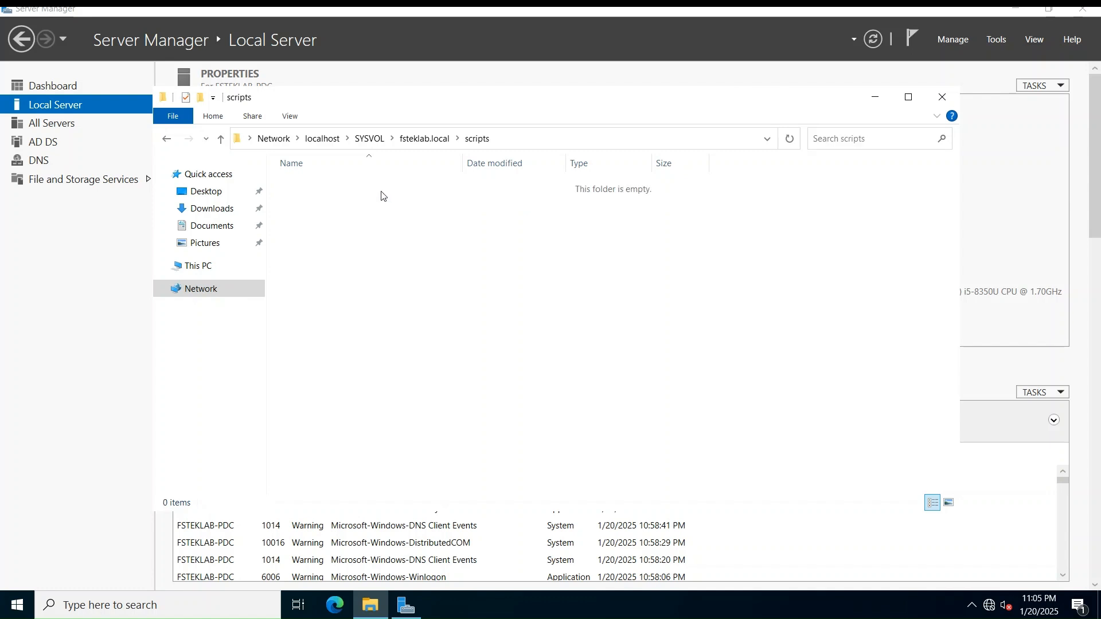
pyautogui.click(424, 140)
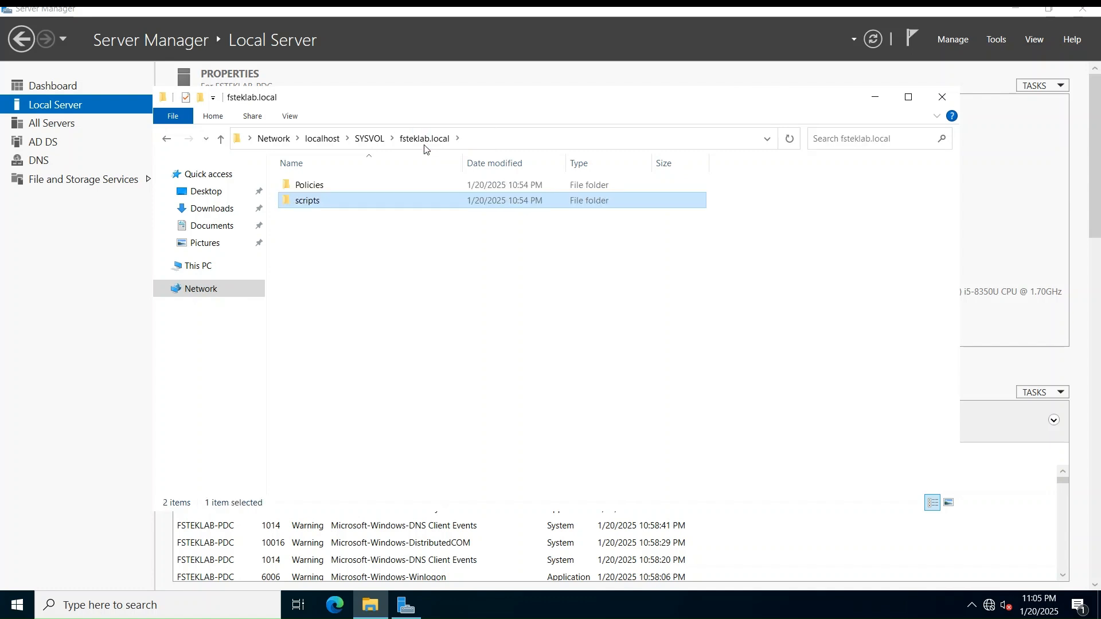
pyautogui.click(374, 140)
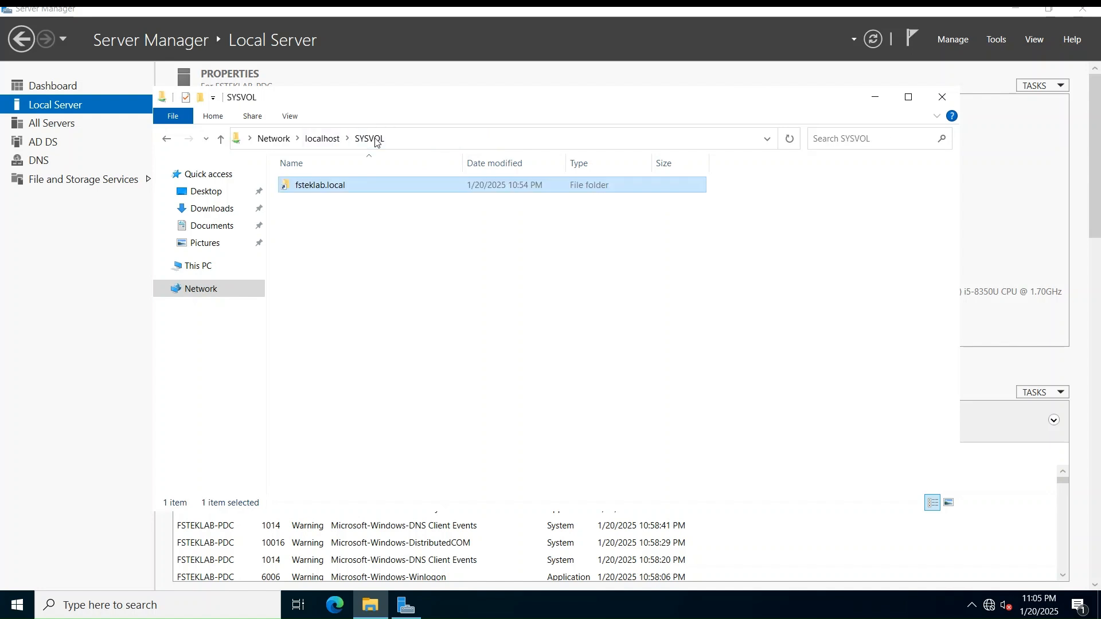
pyautogui.click(328, 140)
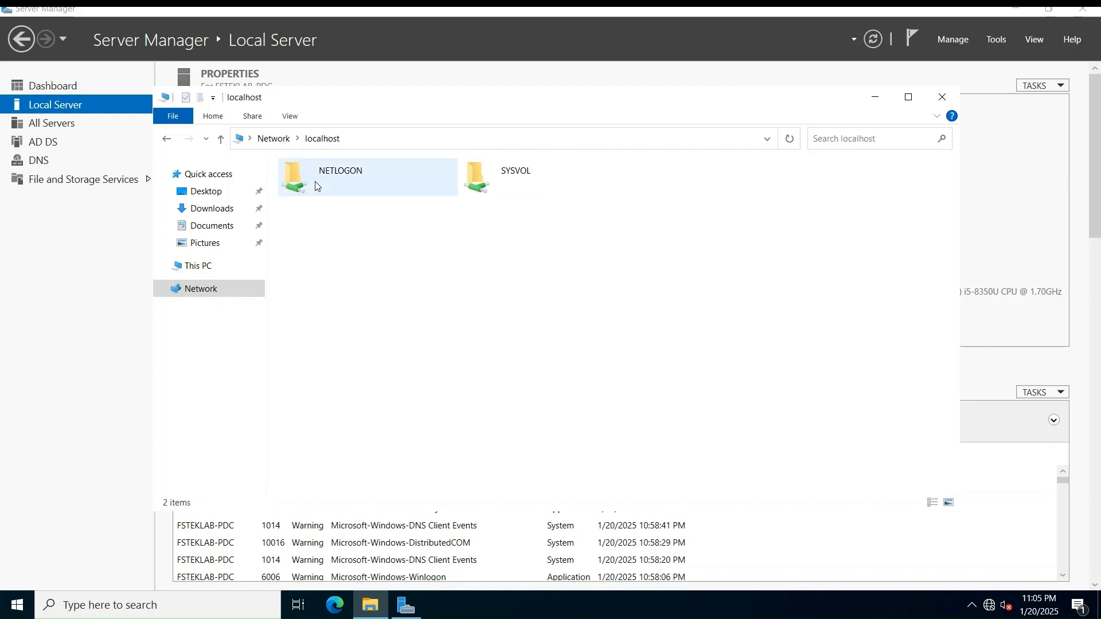
pyautogui.click(314, 184)
pyautogui.doubleClick(314, 183)
pyautogui.click(322, 139)
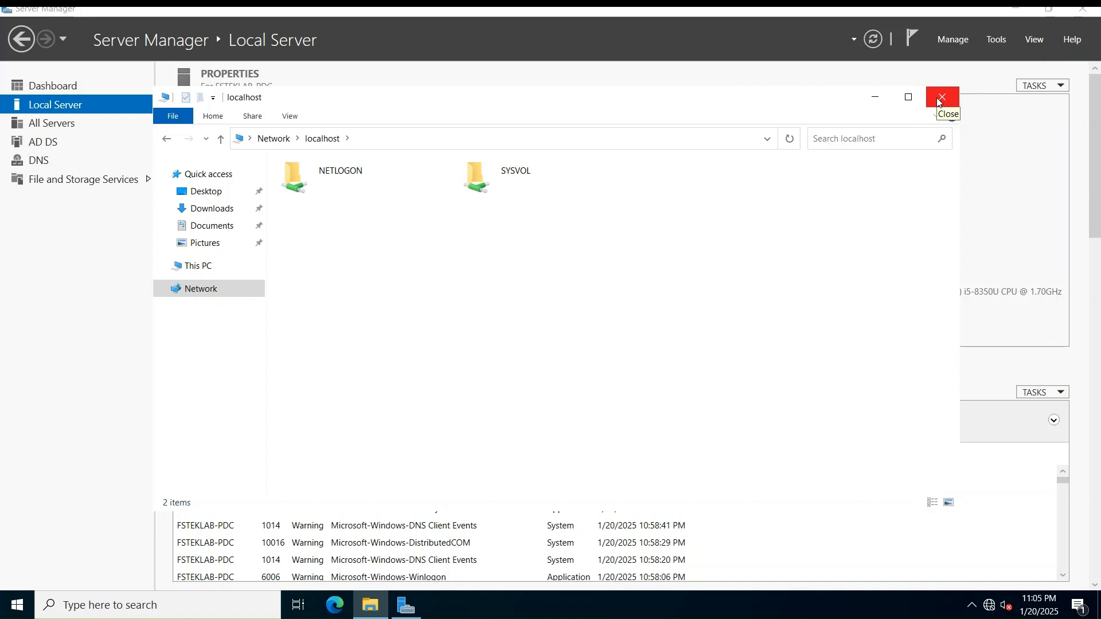
# Close the localhost Explorer window and launch DNS Manager from Server Manager Tools
pyautogui.click(942, 98)
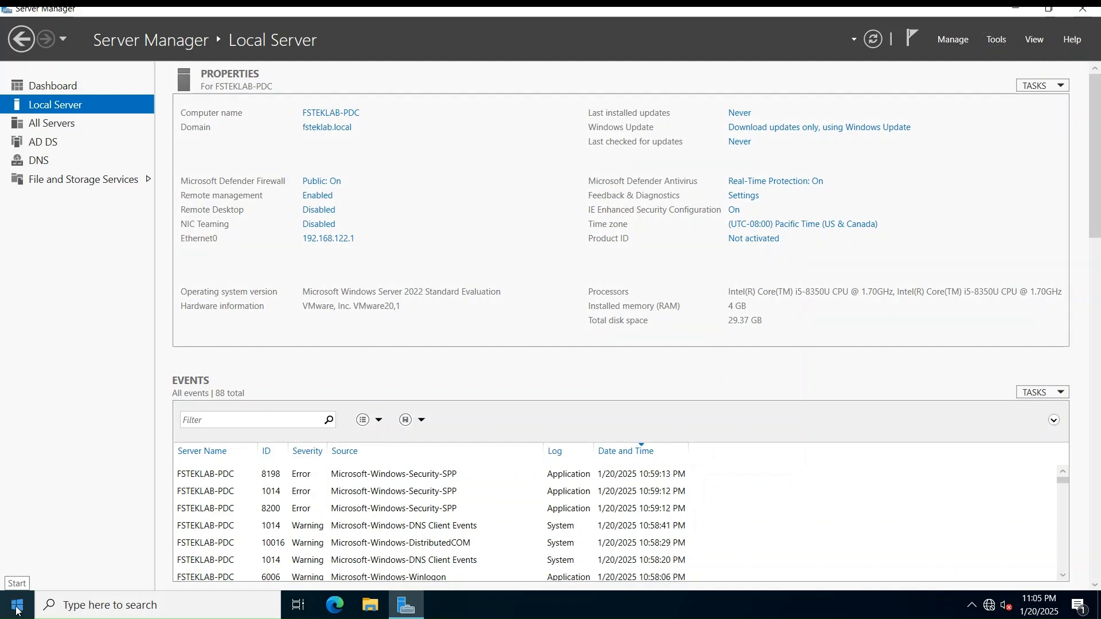
pyautogui.click(996, 40)
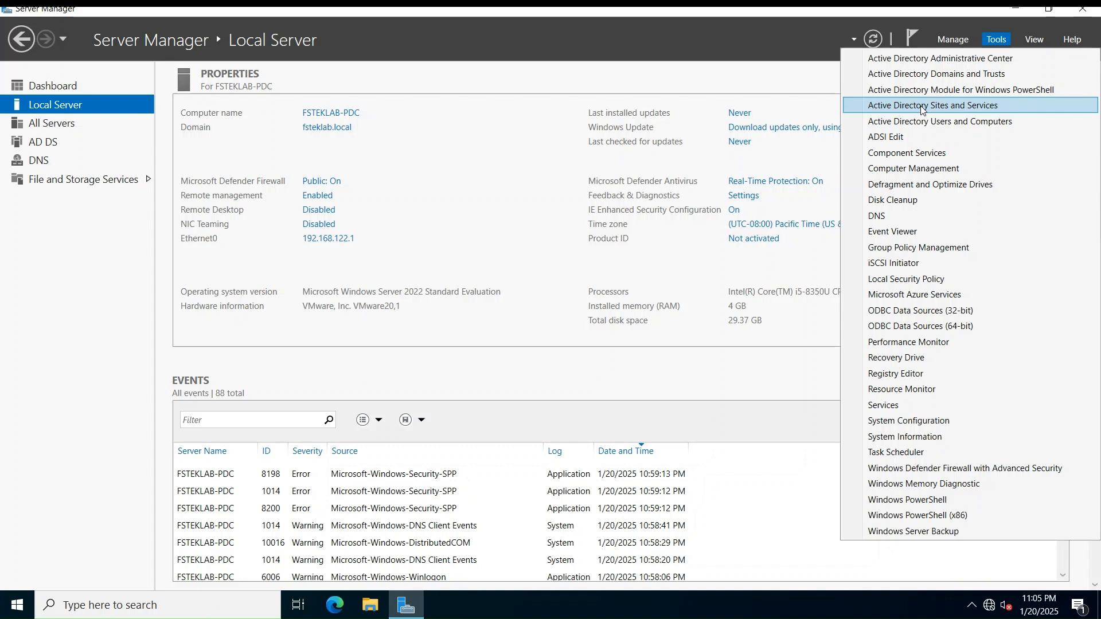
pyautogui.click(907, 222)
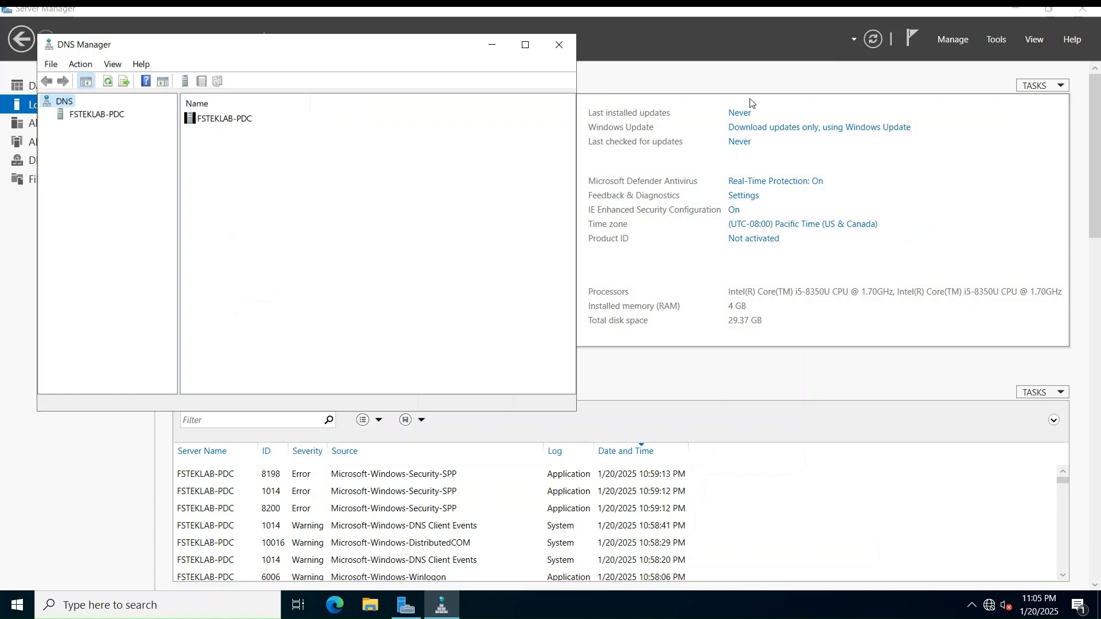
# Review fsteklab.local's forward zone records, including fsteklab-pdc at 192.168.122.1, and confirm Reverse Lookup Zones is empty
pyautogui.click(97, 119)
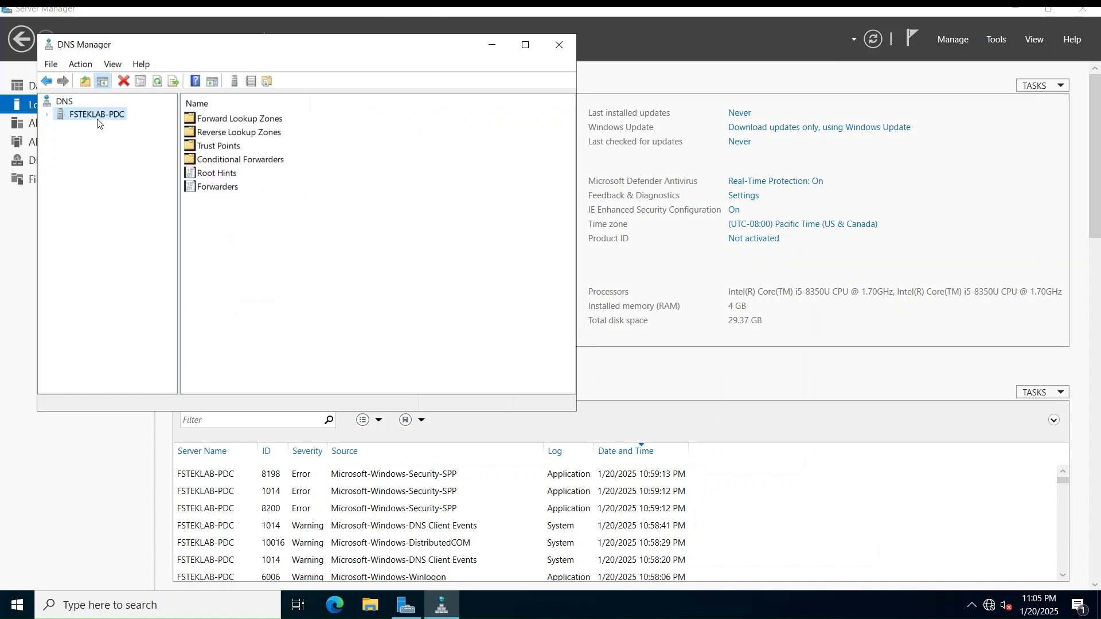
pyautogui.click(47, 114)
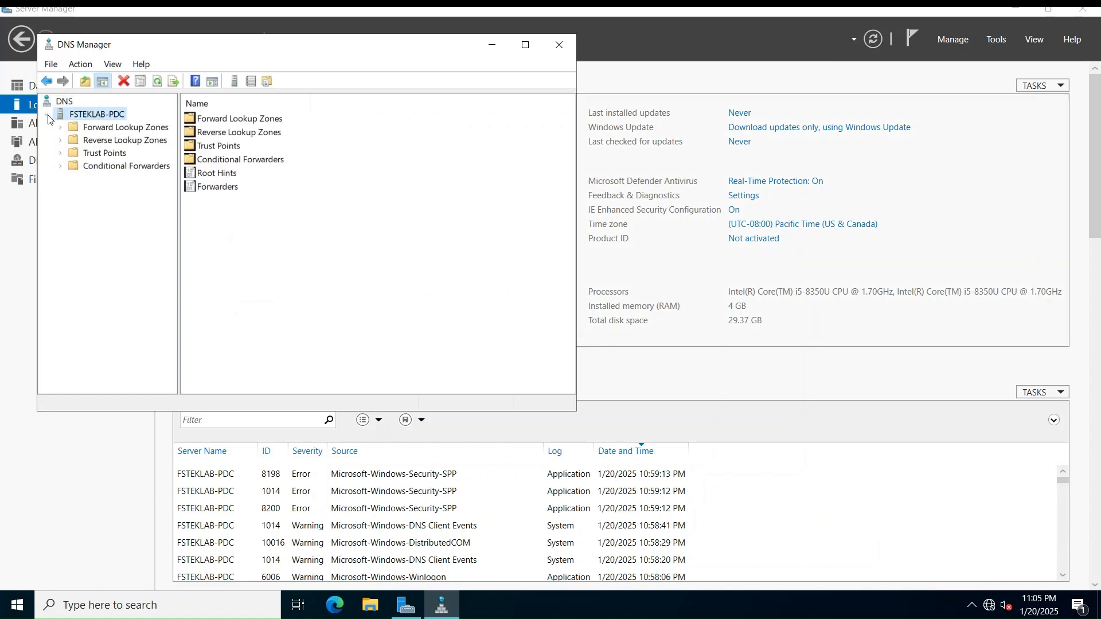
pyautogui.doubleClick(79, 129)
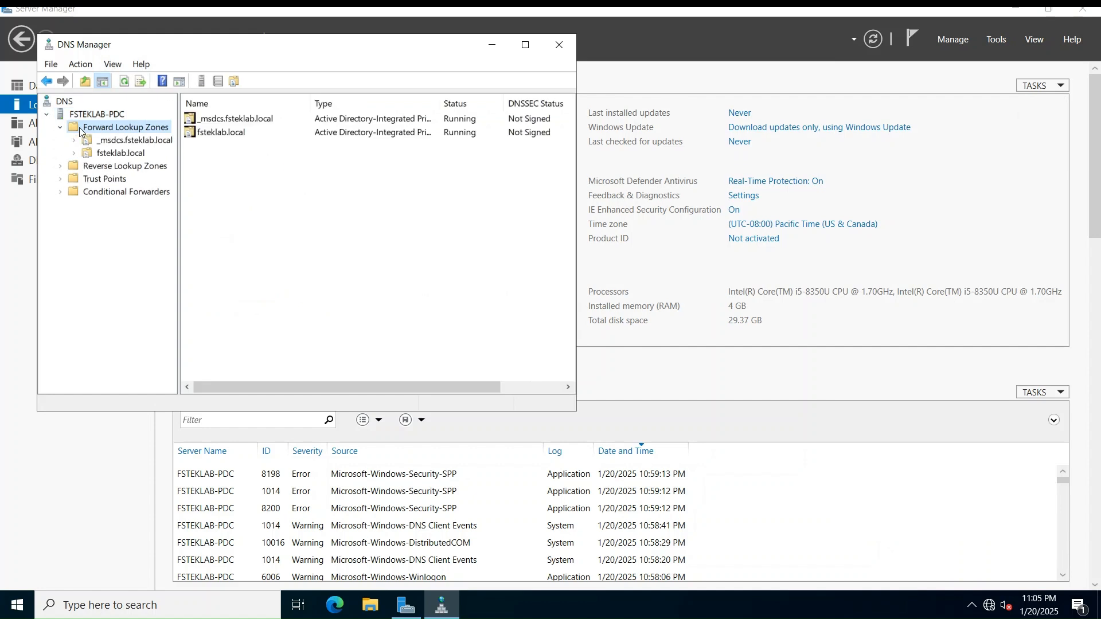
pyautogui.doubleClick(123, 155)
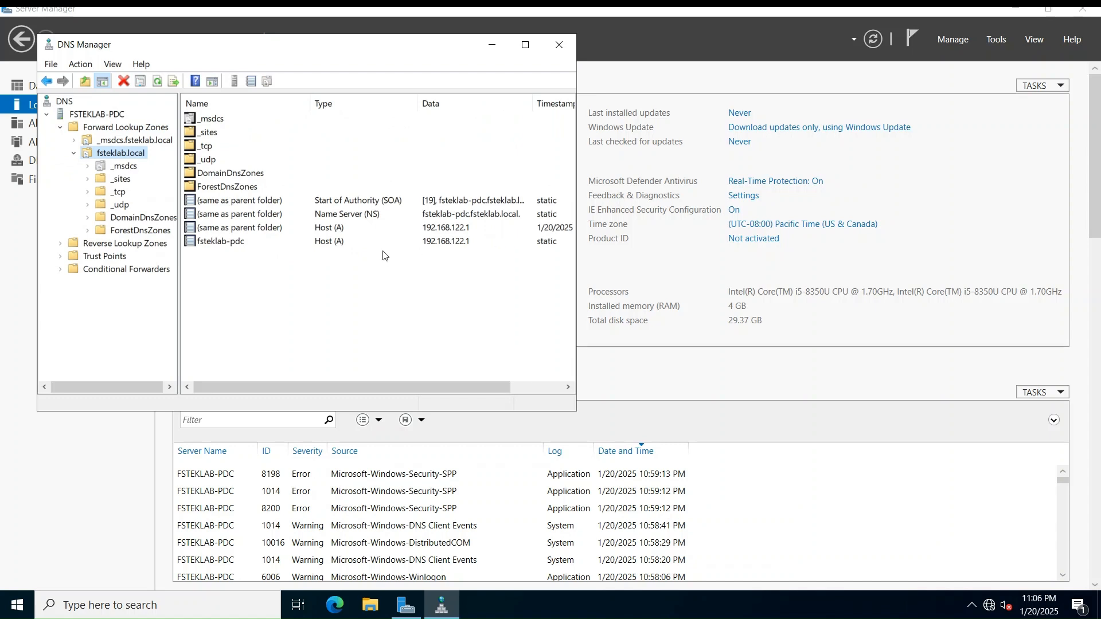
pyautogui.click(319, 242)
pyautogui.click(110, 244)
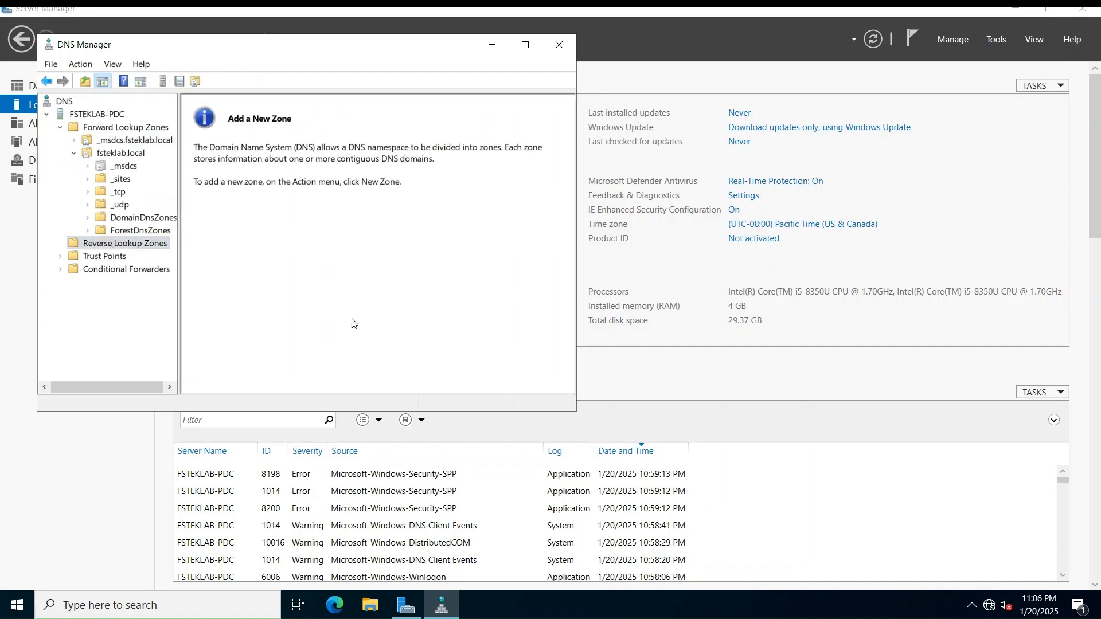
pyautogui.rightClick(8, 608)
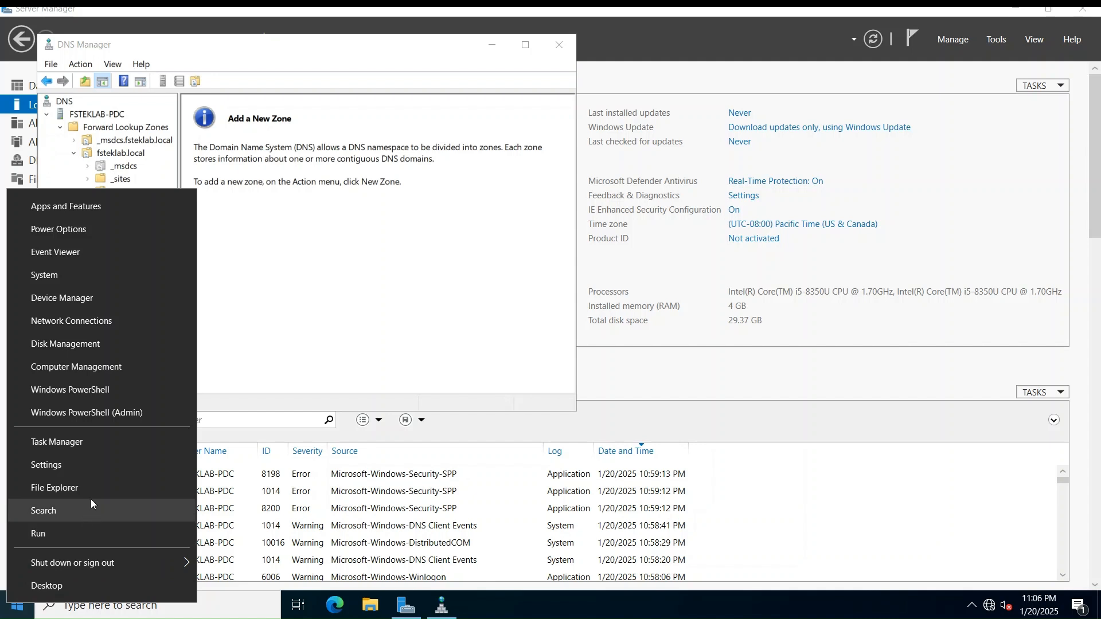
# Launch cmd beside the DNS console and start an interactive nslookup session
pyautogui.click(57, 535)
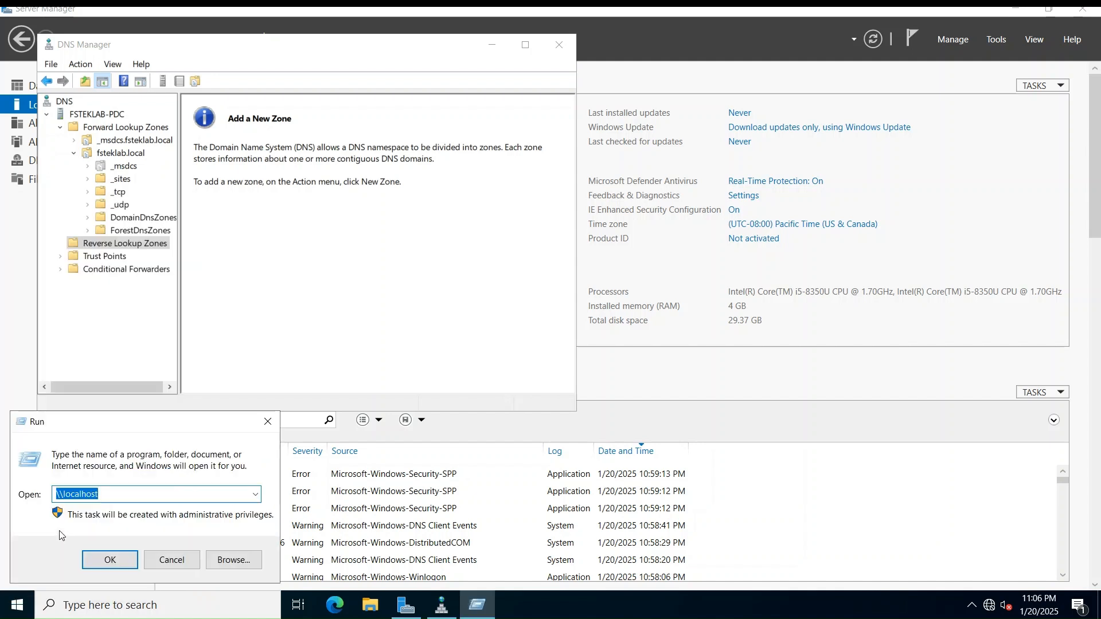
pyautogui.write('cmd')
pyautogui.press('Return')
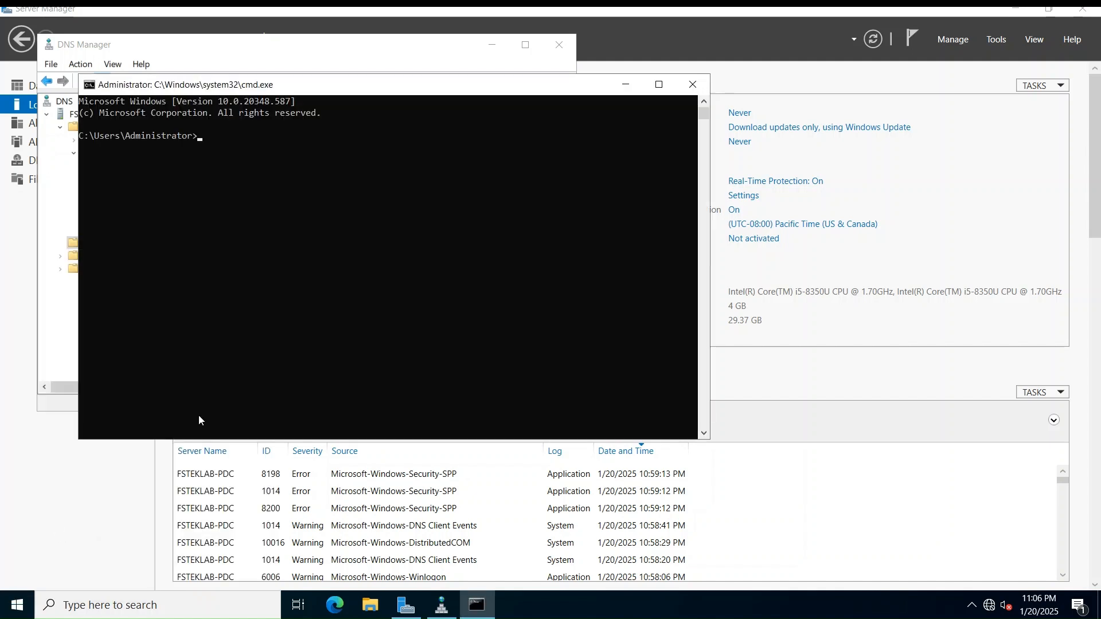
pyautogui.moveTo(367, 85); pyautogui.dragTo(556, 165)
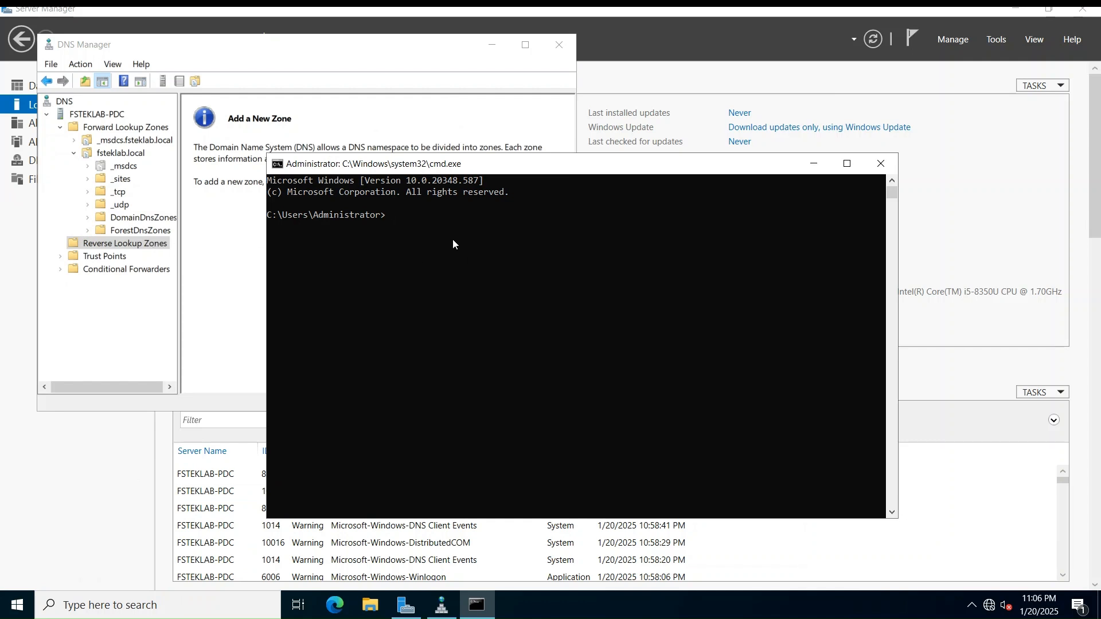
pyautogui.write('nslookup')
pyautogui.press('Return')
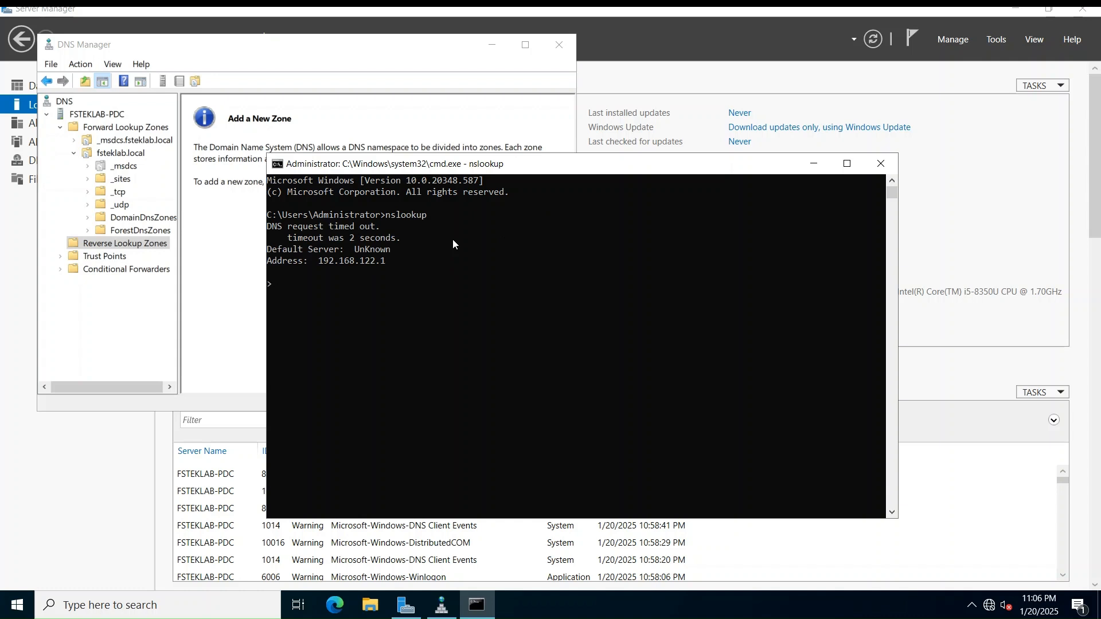
# Resolve fsteklab.local to 192.168.122.1, and see the reverse lookup of 192.168.122.1 time out
pyautogui.write('fsteklab.local')
pyautogui.press('Return')
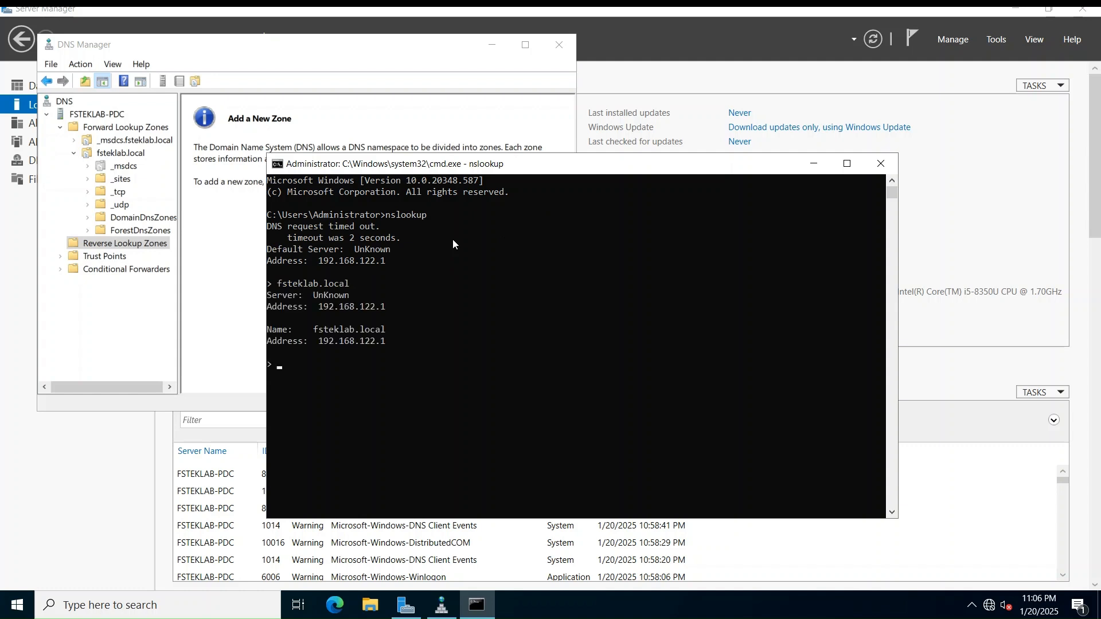
pyautogui.write('192.168.122.1')
pyautogui.press('Return')
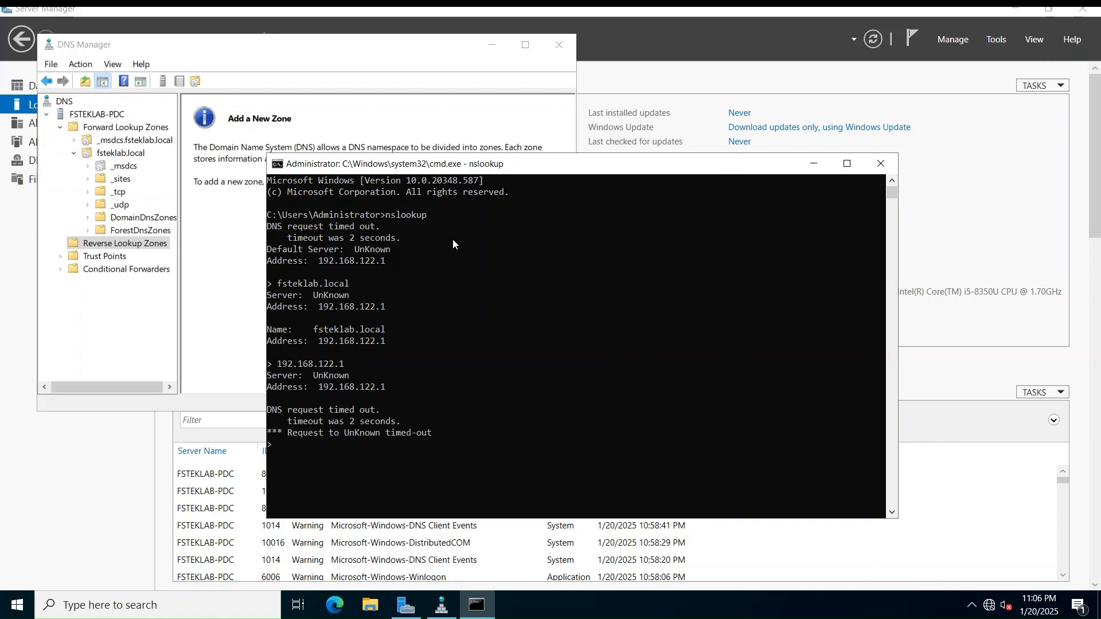
pyautogui.click(97, 244)
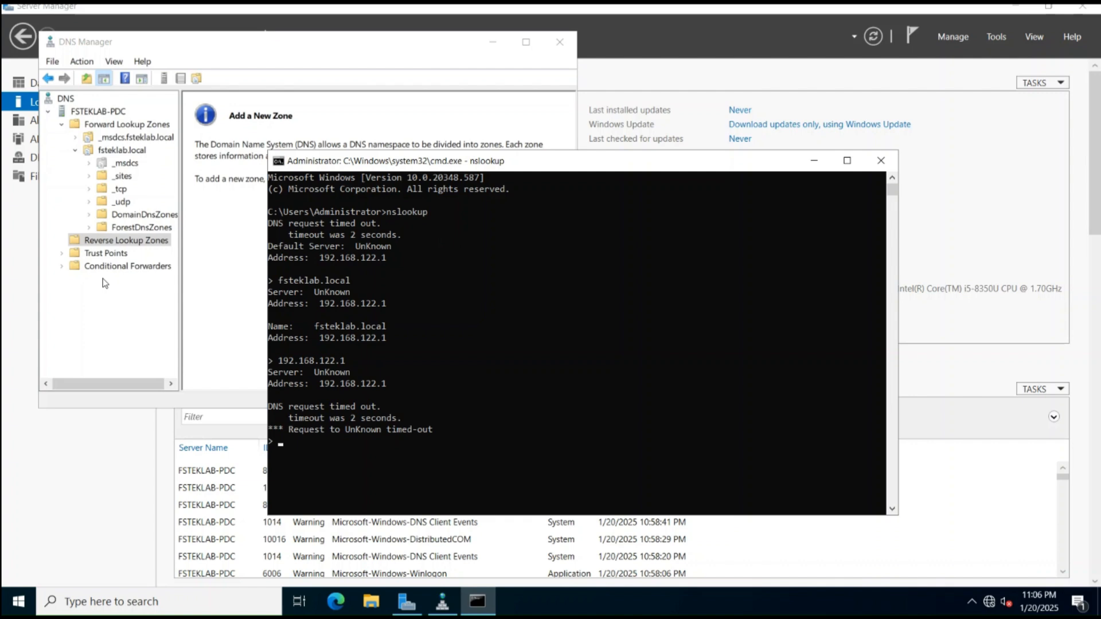
pyautogui.rightClick(102, 241)
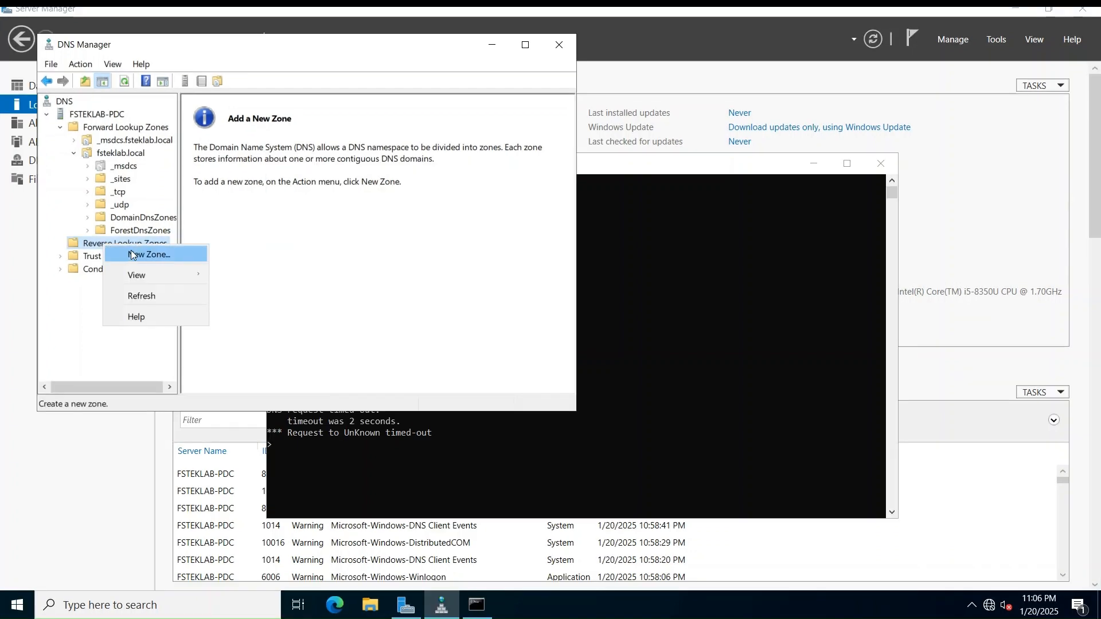
# Create an AD-integrated IPv4 reverse zone with Network ID 192.168.122, keeping secure-only dynamic updates
pyautogui.click(161, 251)
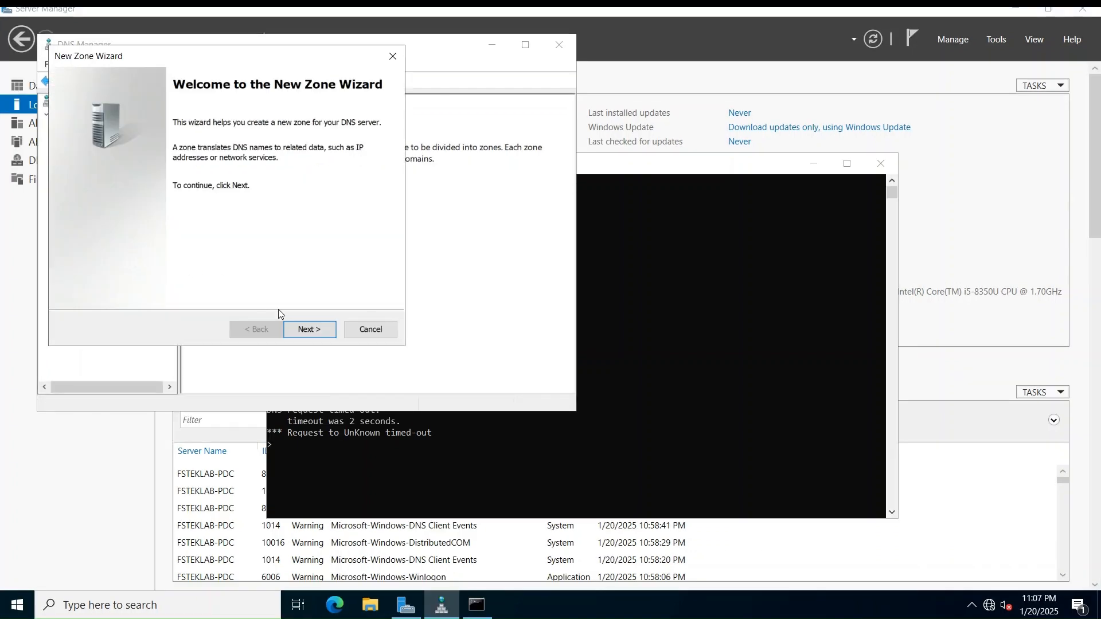
pyautogui.click(305, 336)
pyautogui.click(304, 331)
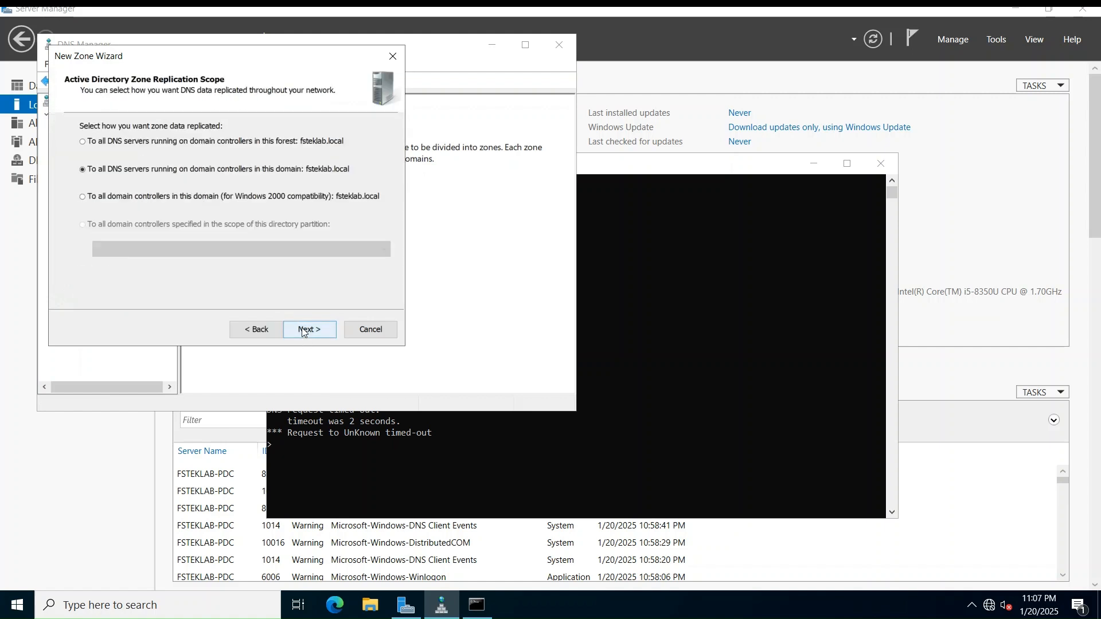
pyautogui.click(304, 332)
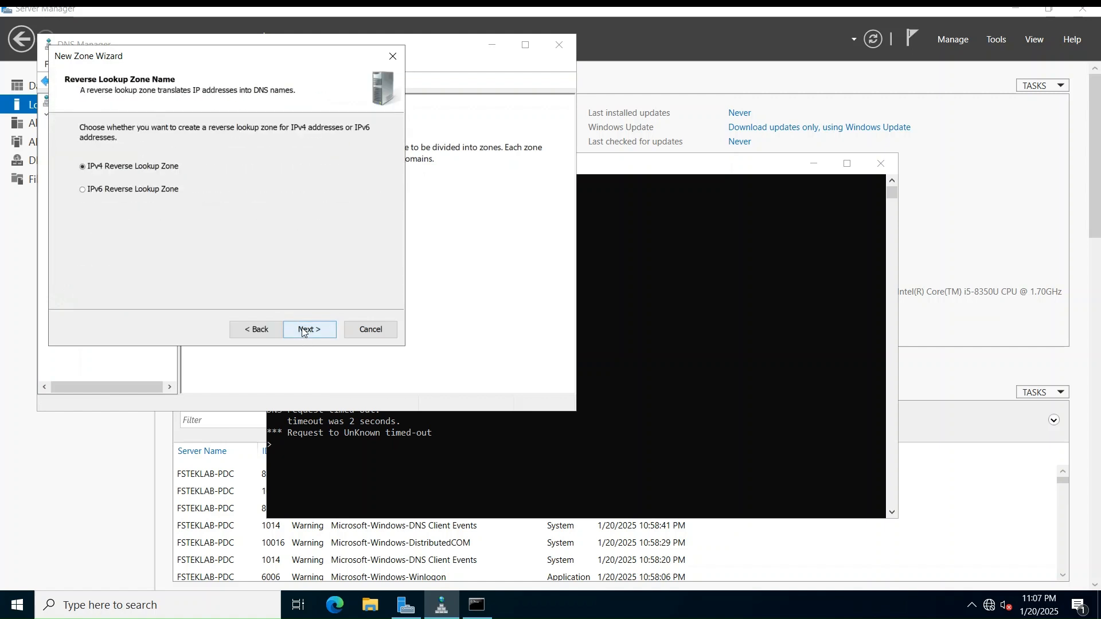
pyautogui.click(304, 332)
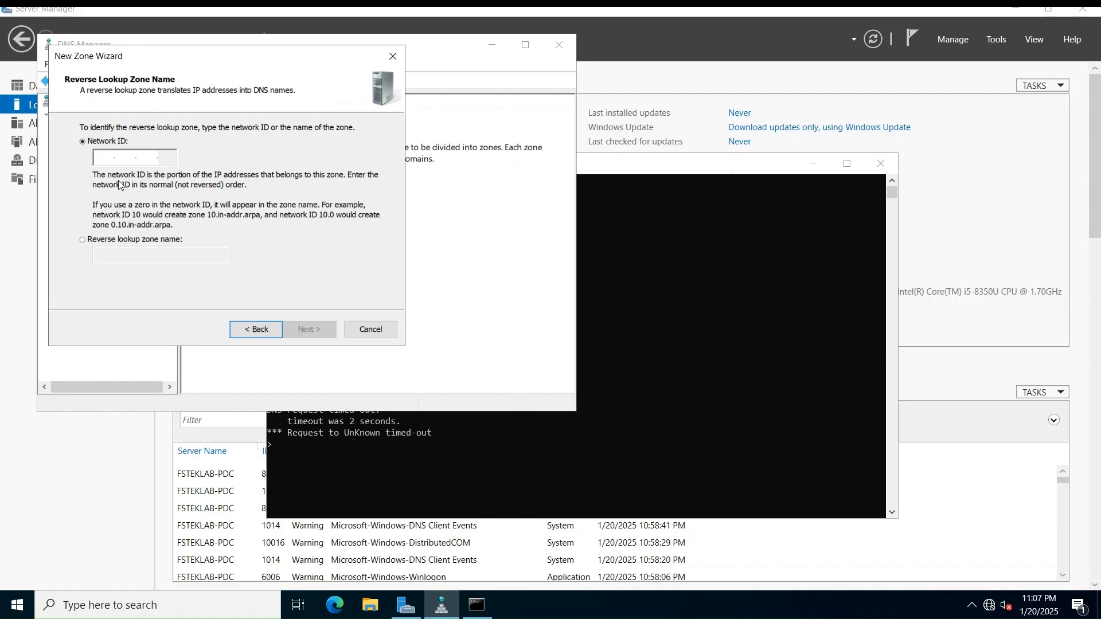
pyautogui.click(103, 157)
pyautogui.write('192 .16')
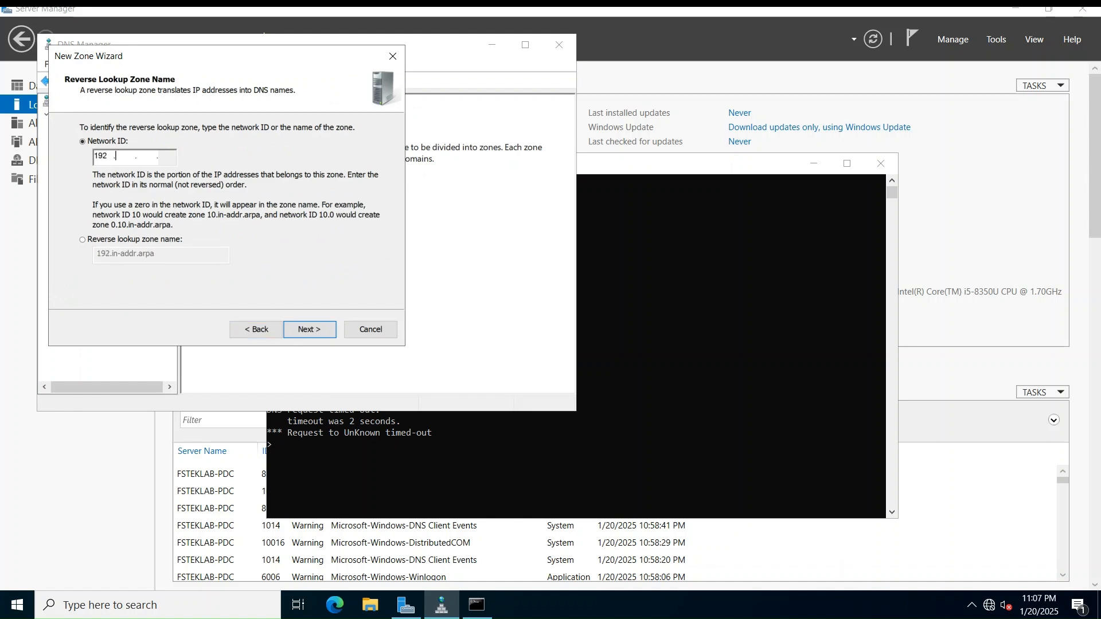
pyautogui.write('8 .122')
pyautogui.click(310, 330)
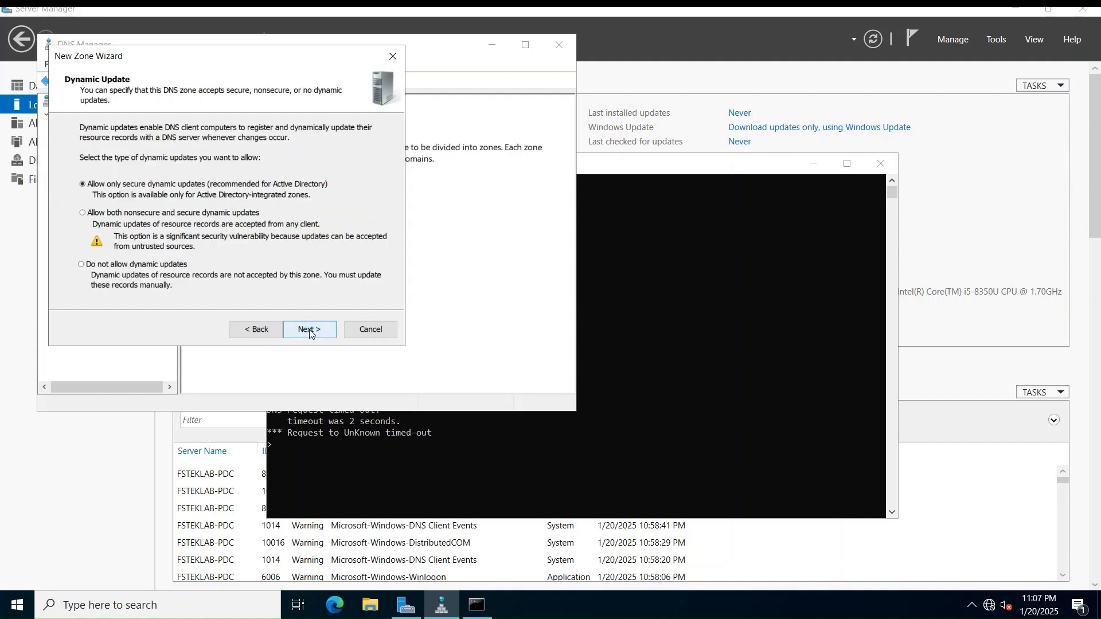
pyautogui.click(309, 331)
pyautogui.click(309, 330)
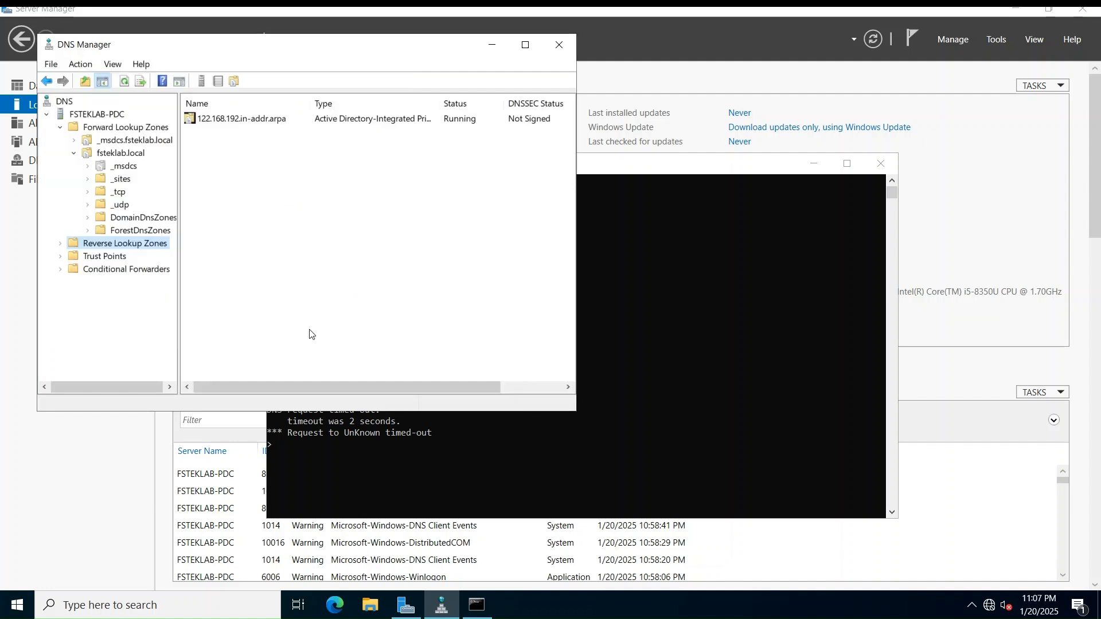
# Open the new 122.168.192.in-addr.arpa zone and rerun the nslookup reverse query for 192.168.122.1
pyautogui.doubleClick(109, 247)
pyautogui.click(126, 256)
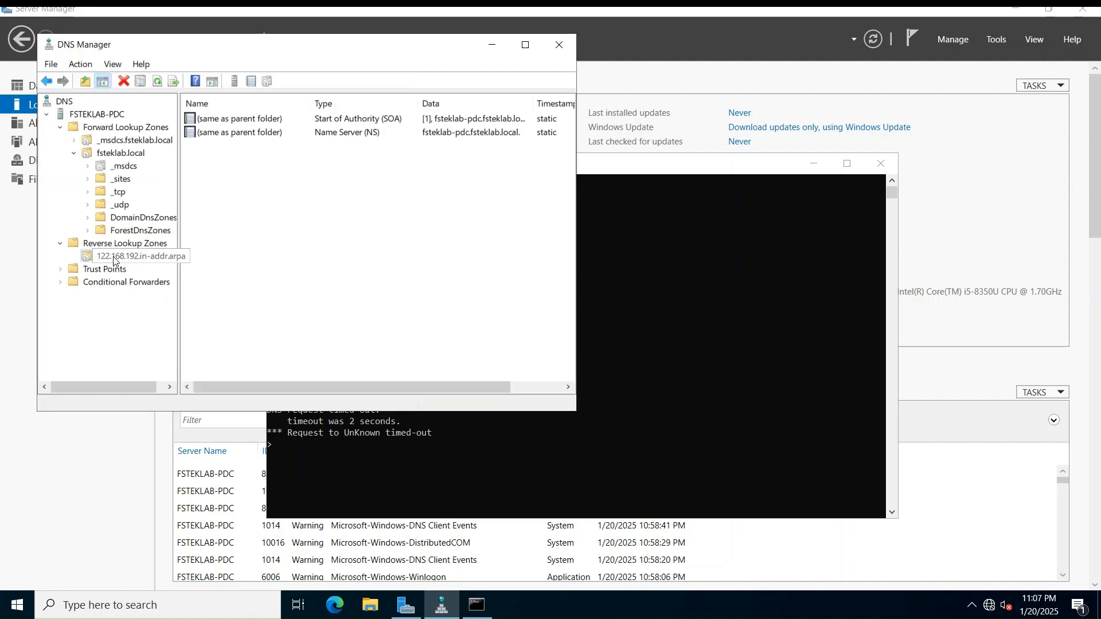
pyautogui.click(442, 459)
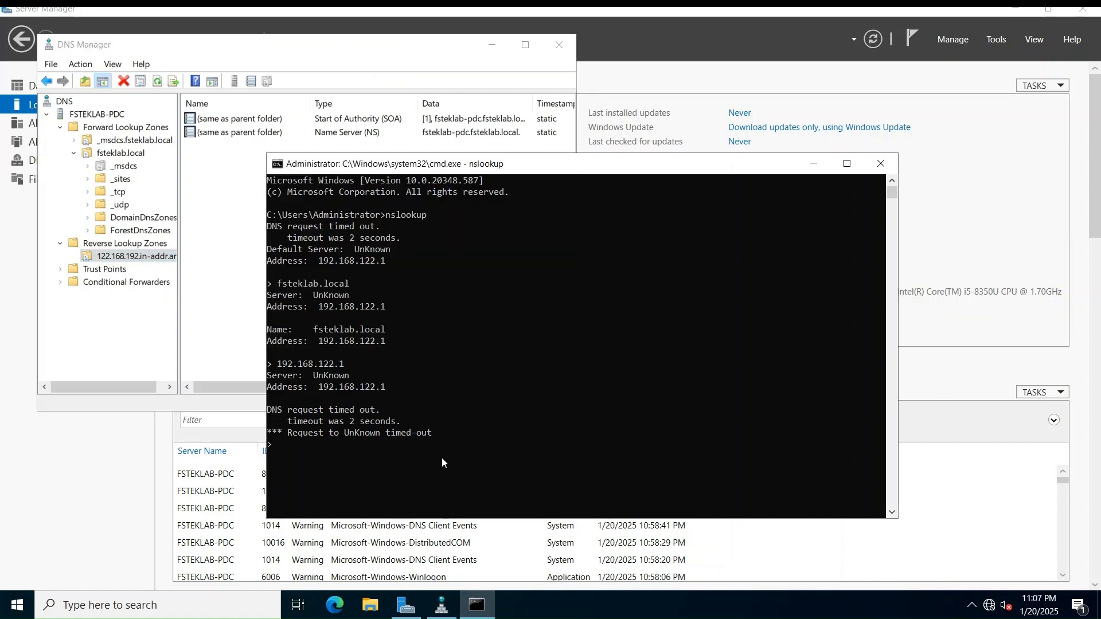
pyautogui.press('Up')
pyautogui.press('Return')
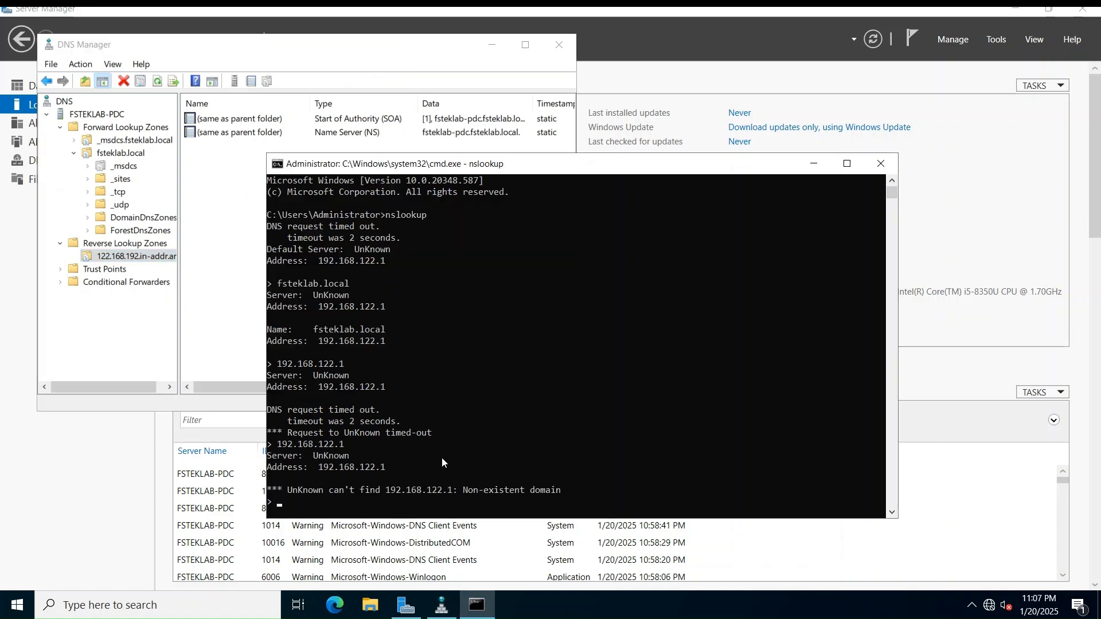
# Enable updating the associated PTR record on the fsteklab-pdc host record and apply it
pyautogui.click(120, 154)
pyautogui.doubleClick(237, 240)
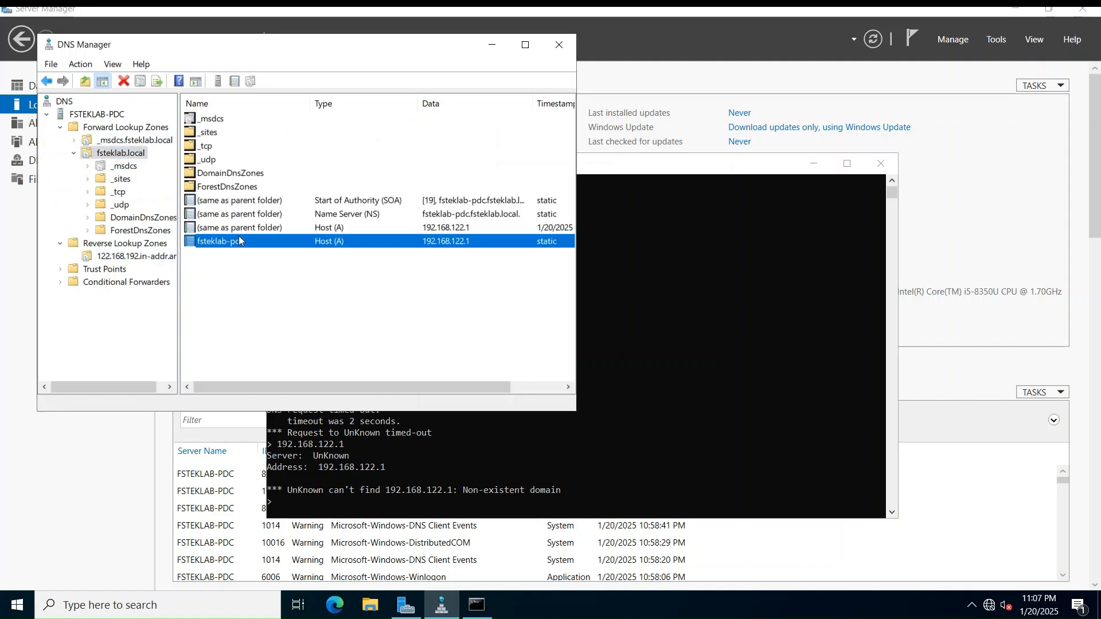
pyautogui.click(214, 225)
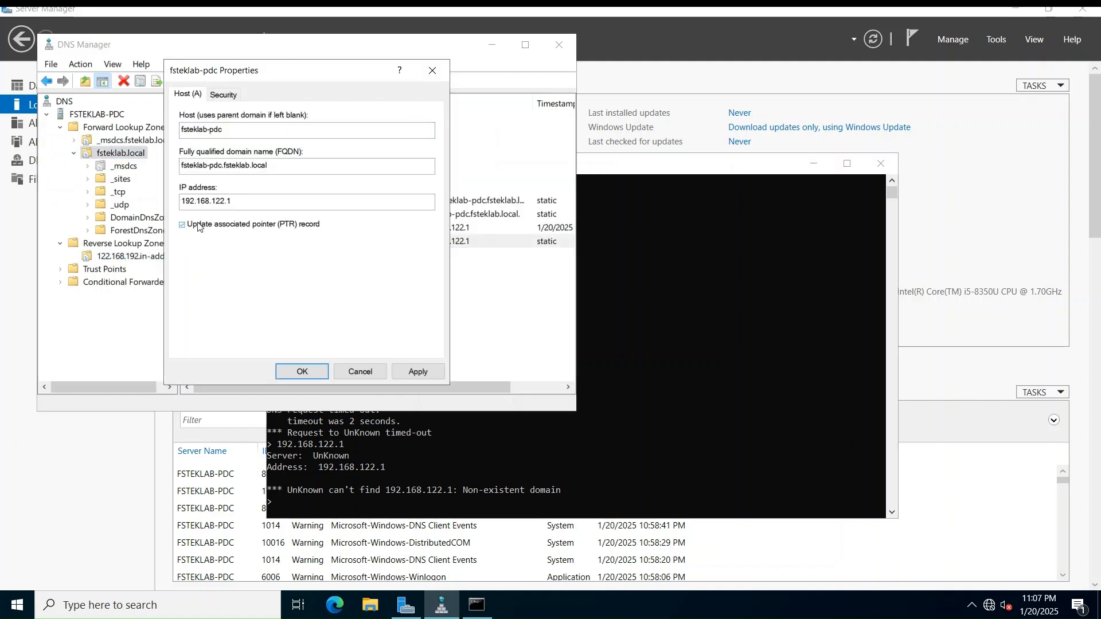
pyautogui.click(418, 373)
pyautogui.click(302, 372)
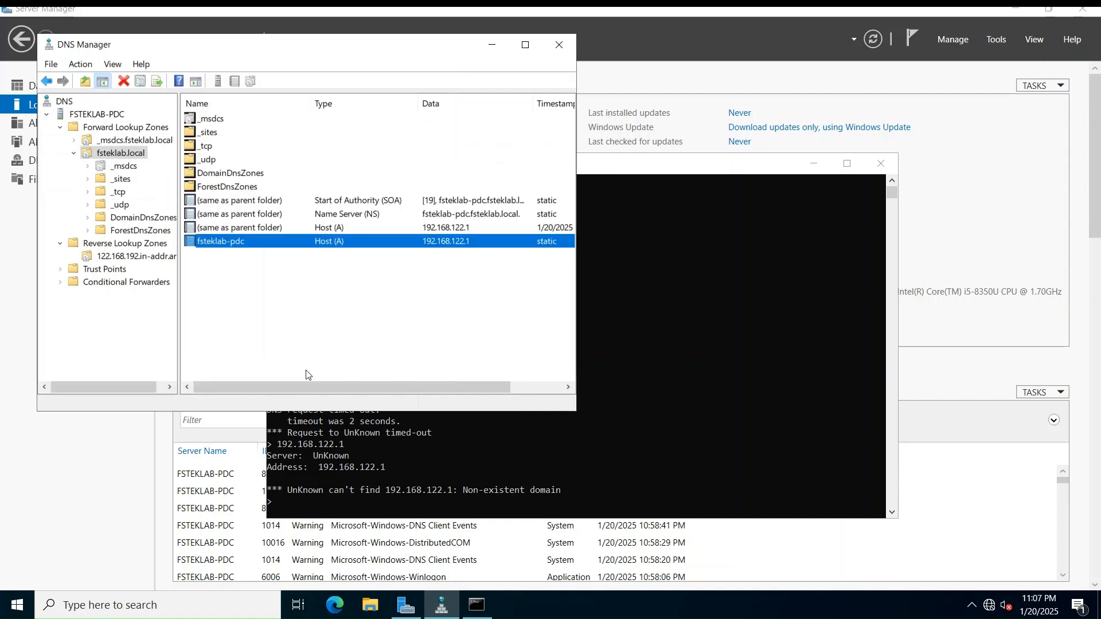
# Refresh the reverse zone to reveal the 192.168.122.1 PTR record, then return to nslookup
pyautogui.click(124, 256)
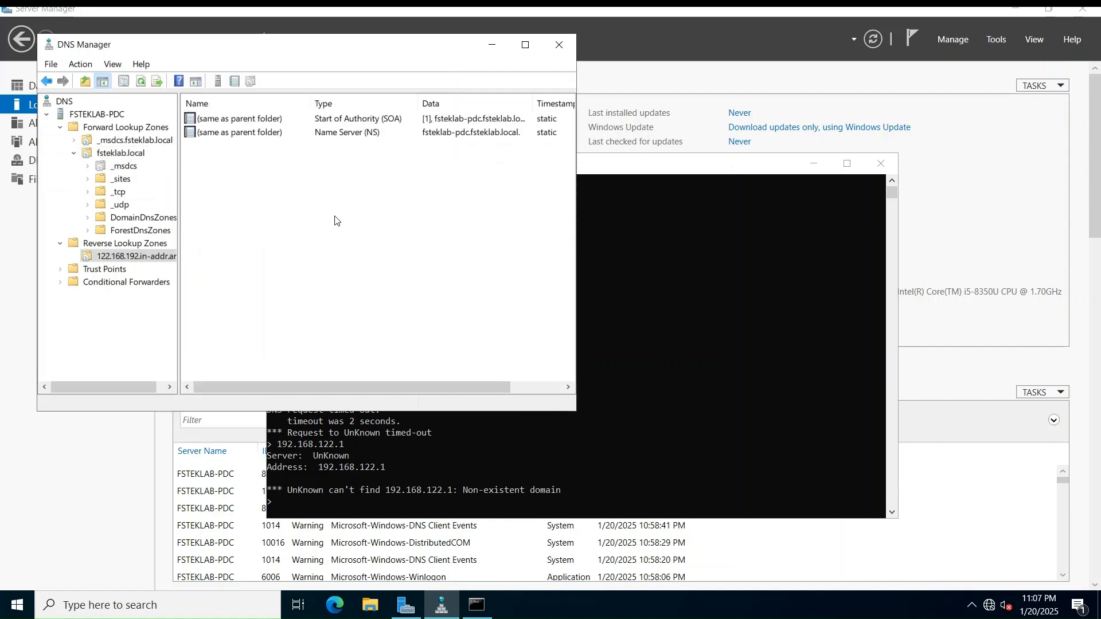
pyautogui.click(140, 81)
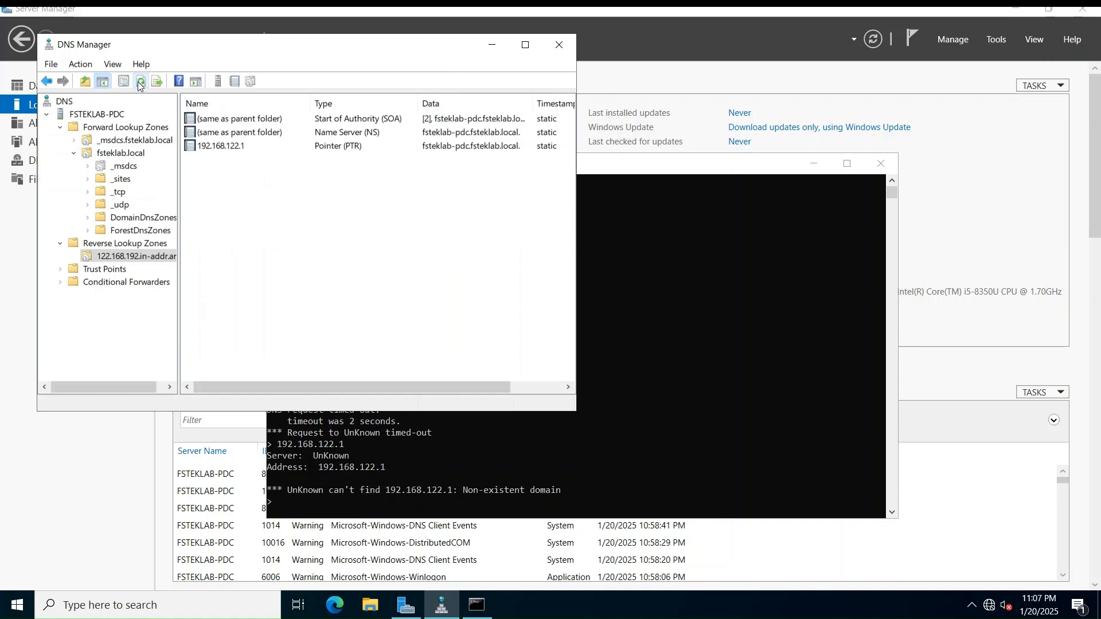
pyautogui.click(424, 487)
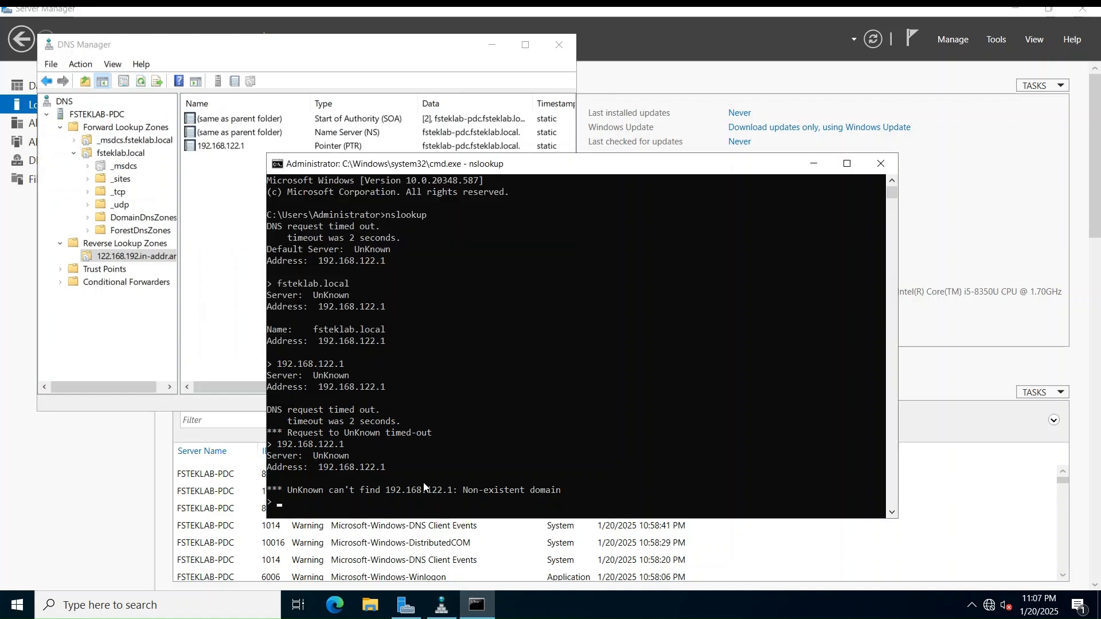
# Rerun the reverse lookup to confirm 192.168.122.1 resolves to fsteklab-pdc.fsteklab.local, then leave nslookup
pyautogui.press('Up')
pyautogui.press('Return')
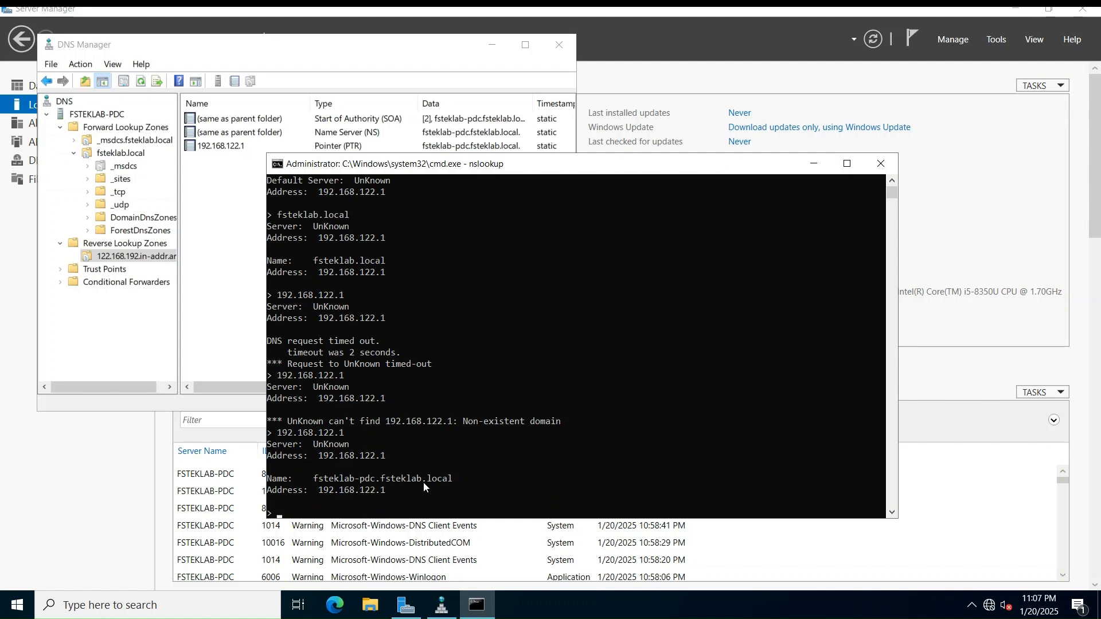
pyautogui.hotkey('ctrl', 'c')
# Clear the screen and run 'netdom query fsmo', highlighting the five roles held by FSTEKLAB-PDC
pyautogui.write('cls')
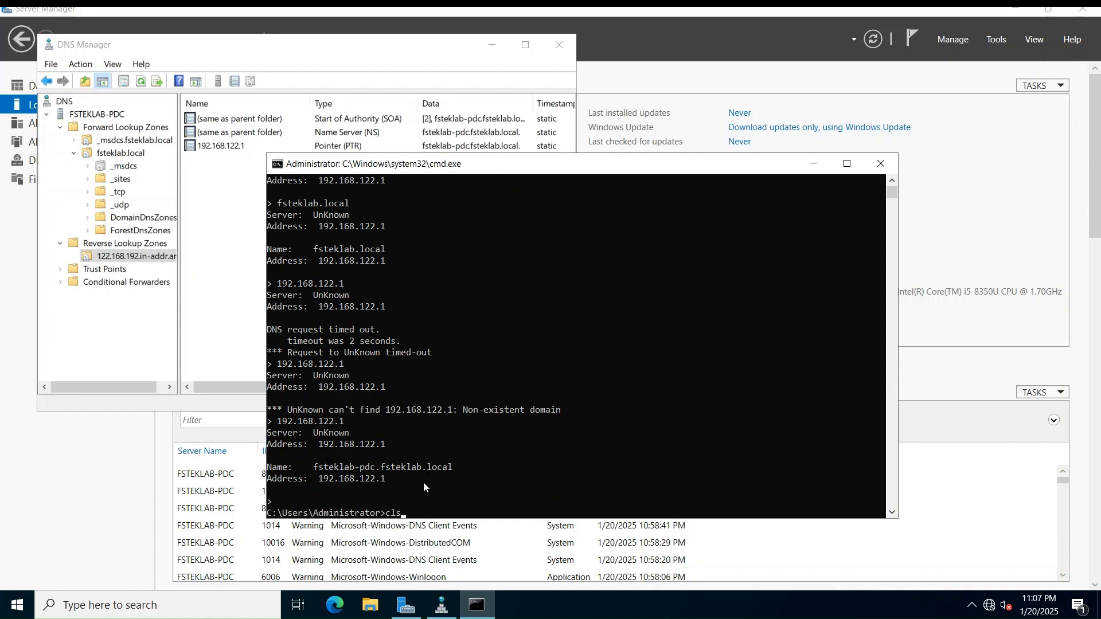
pyautogui.press('Return')
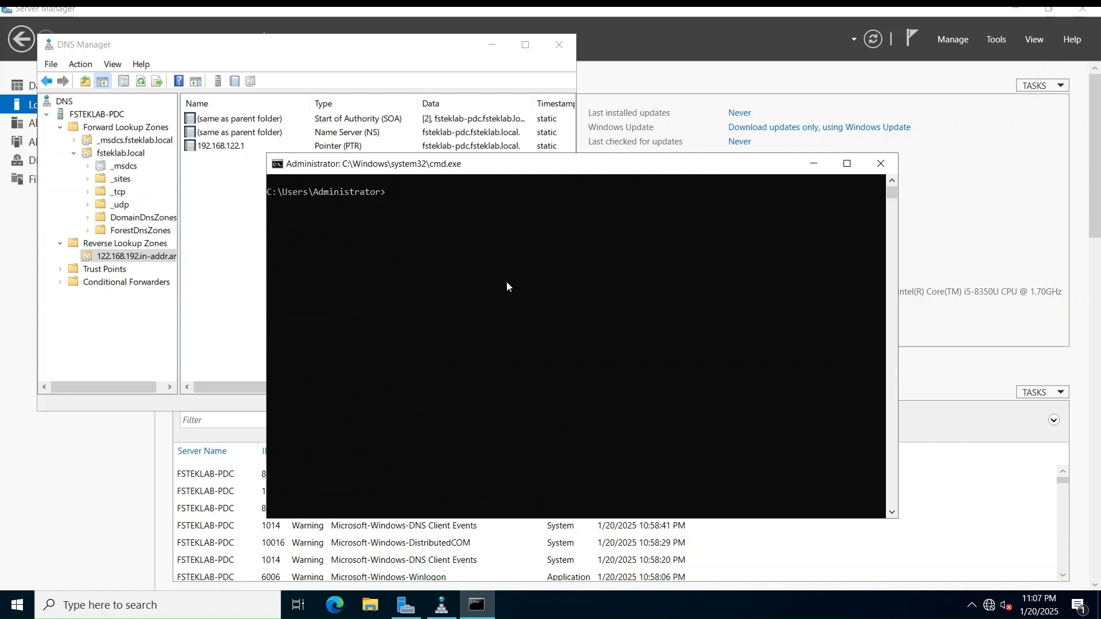
pyautogui.write('netdom query fsmo')
pyautogui.press('Return')
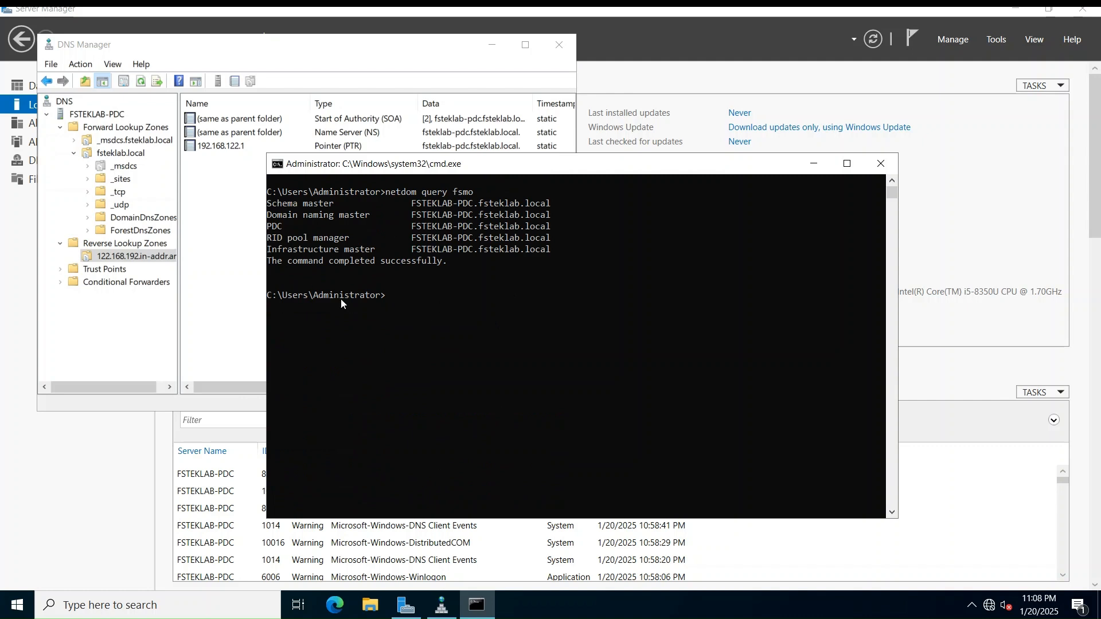
pyautogui.moveTo(412, 205); pyautogui.dragTo(554, 203)
pyautogui.moveTo(273, 203); pyautogui.dragTo(378, 248)
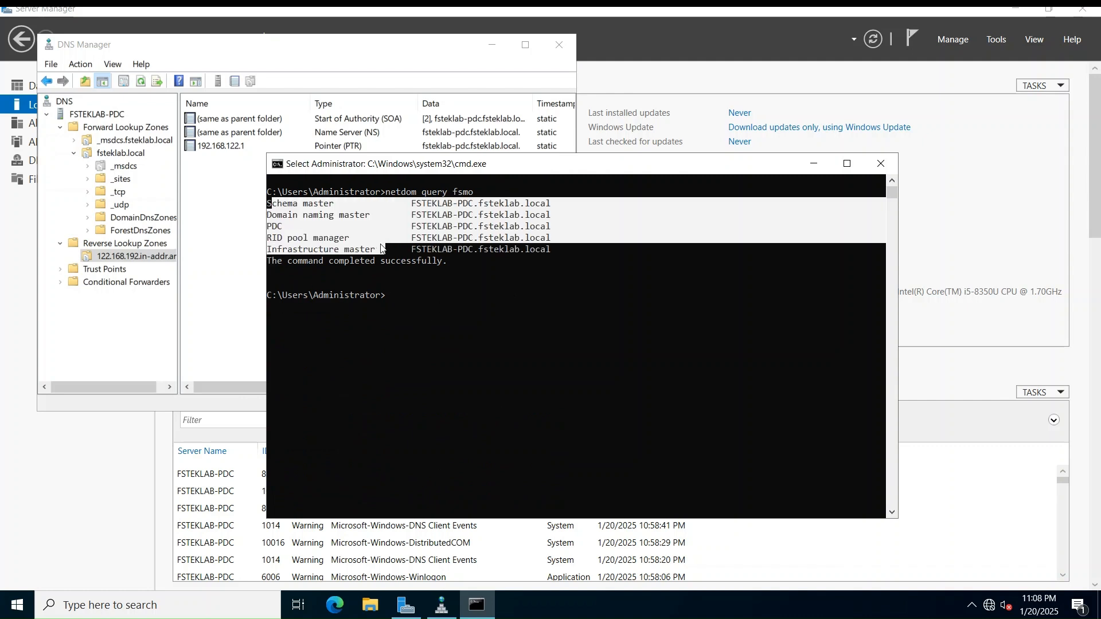
pyautogui.click(367, 257)
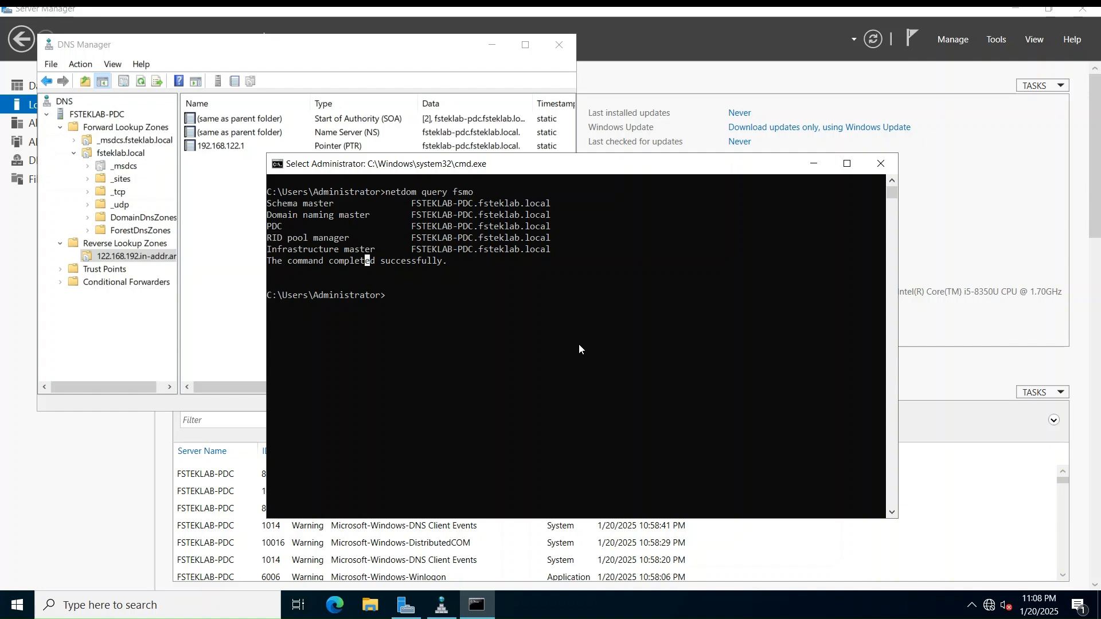
# Close Command Prompt and DNS Manager, then launch Group Policy Management from Server Manager Tools
pyautogui.click(878, 172)
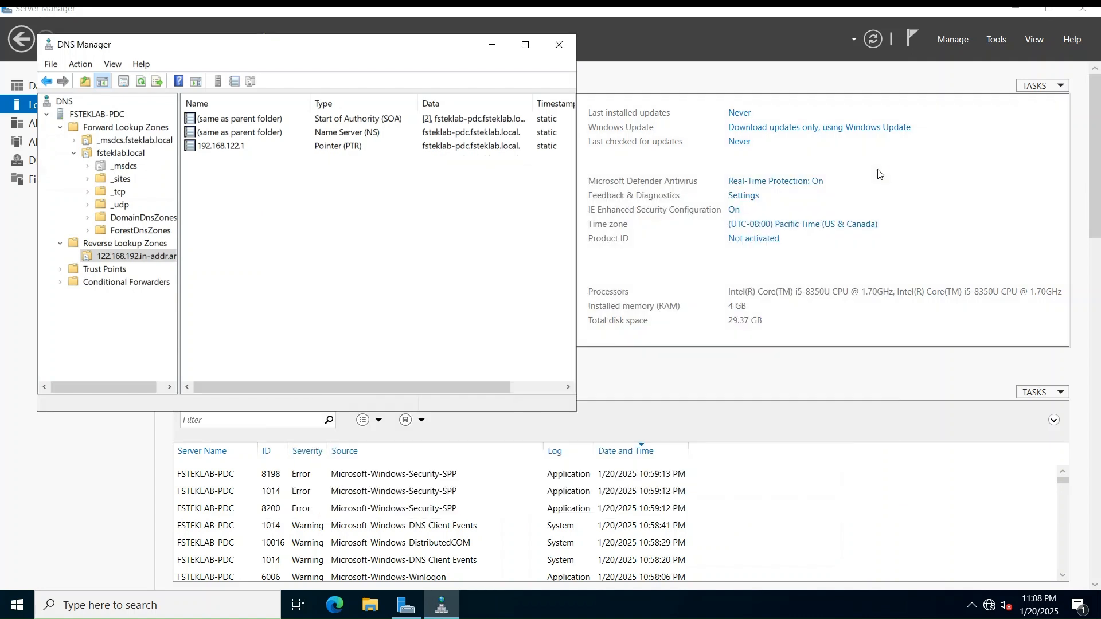
pyautogui.click(557, 46)
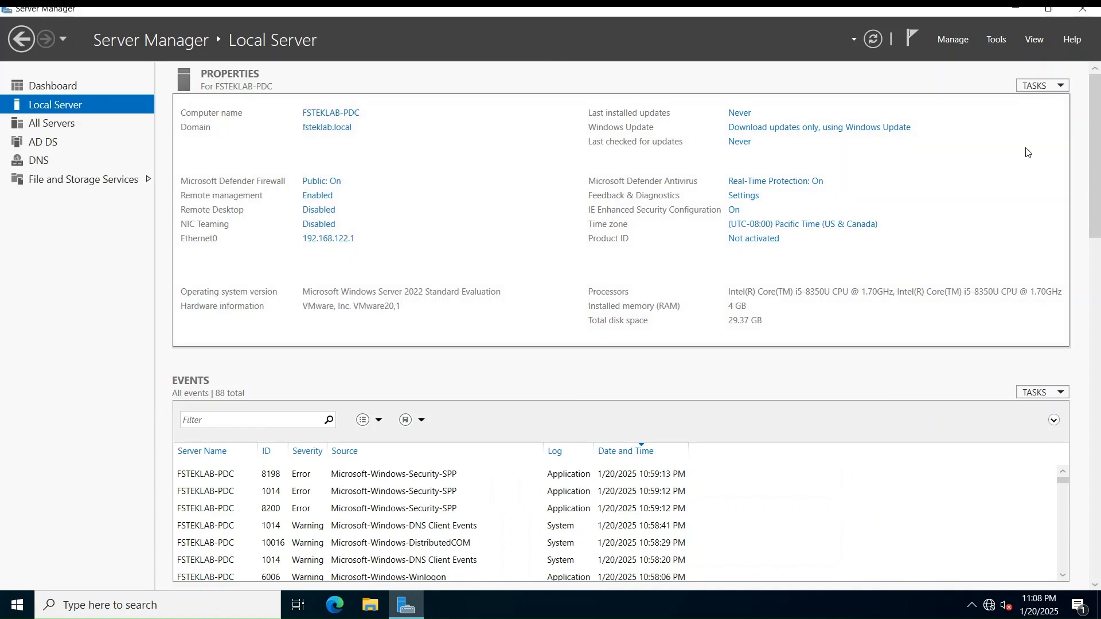
pyautogui.click(995, 40)
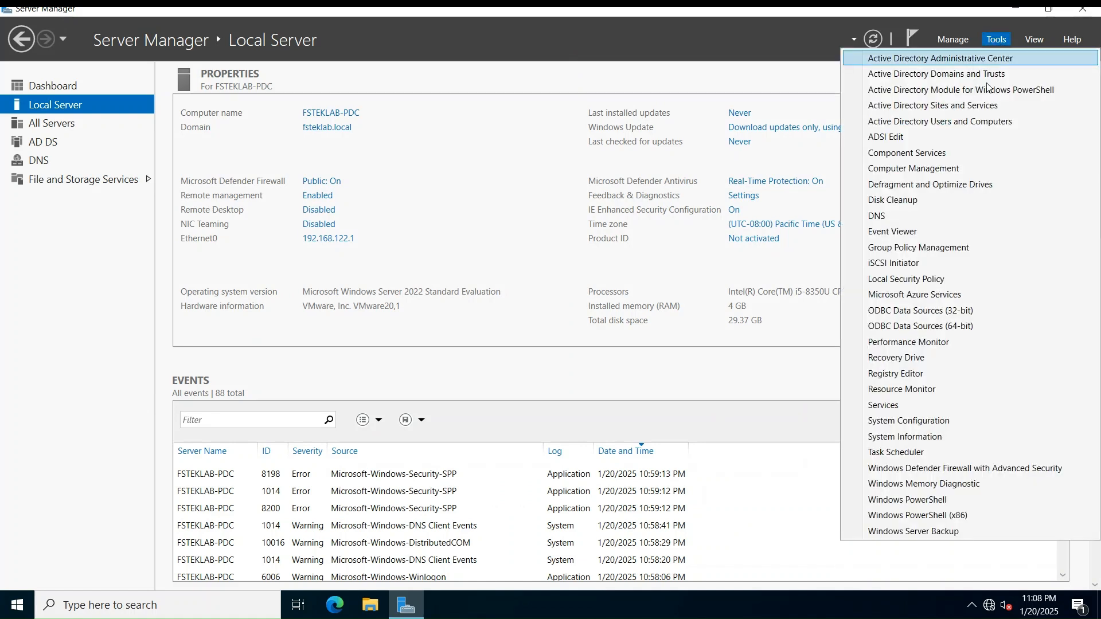
pyautogui.click(954, 250)
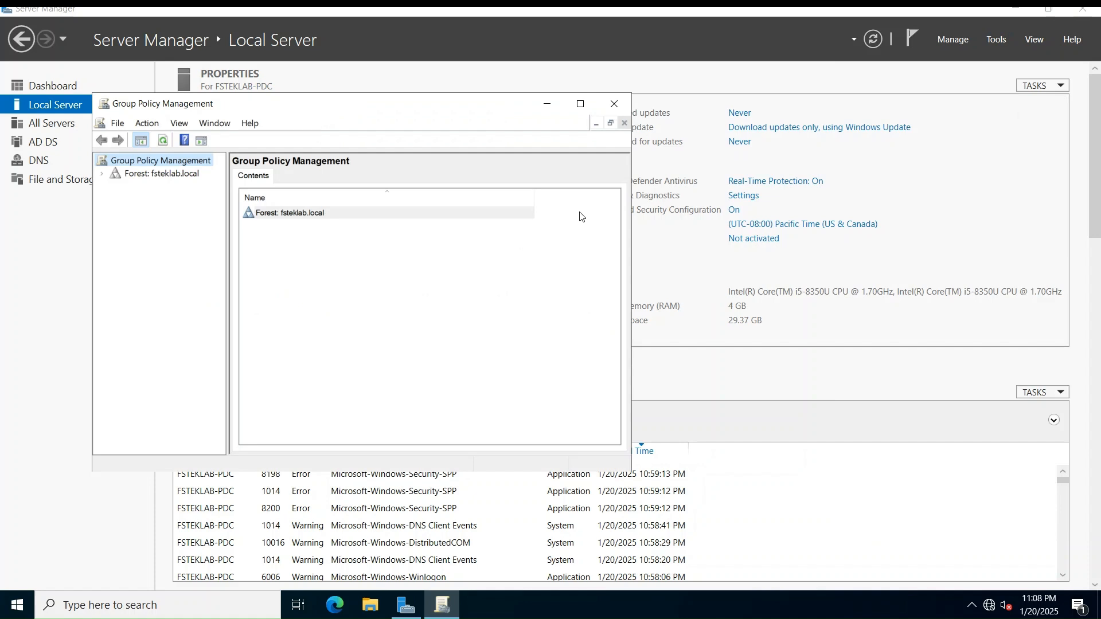
# Expand Domains > fsteklab.local and show the Default Domain Policy's Settings report, dismissing both warnings
pyautogui.click(132, 176)
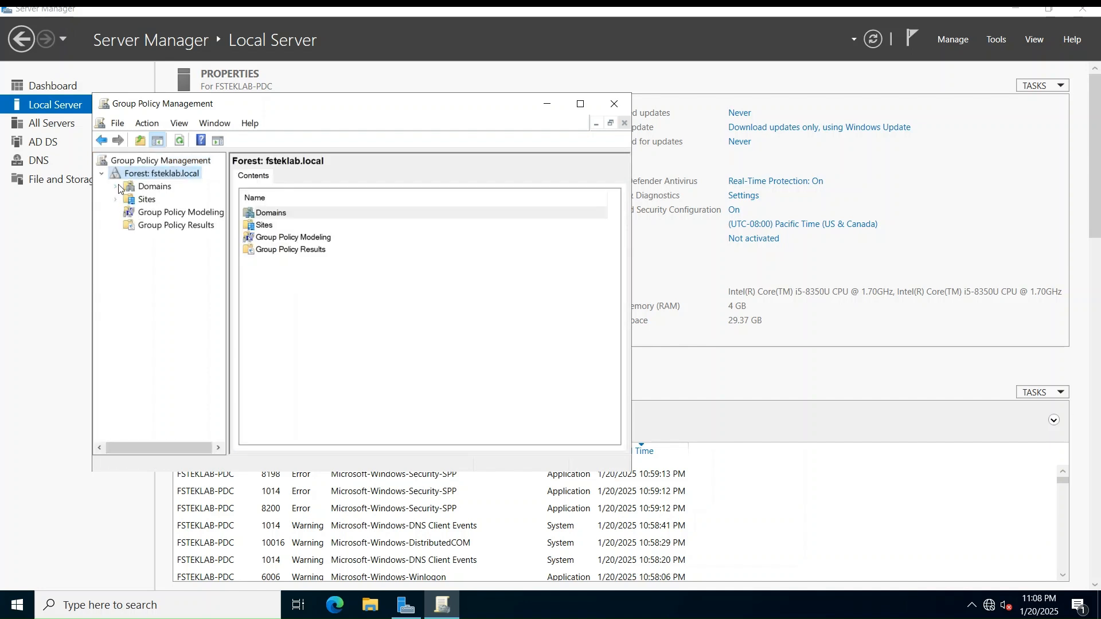
pyautogui.click(118, 187)
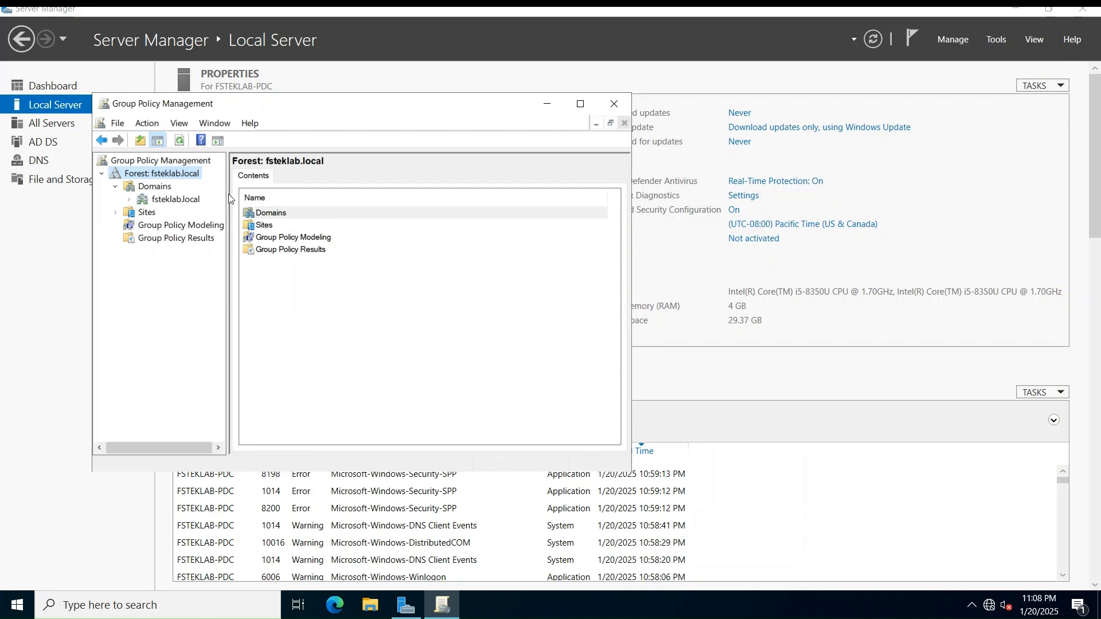
pyautogui.click(163, 200)
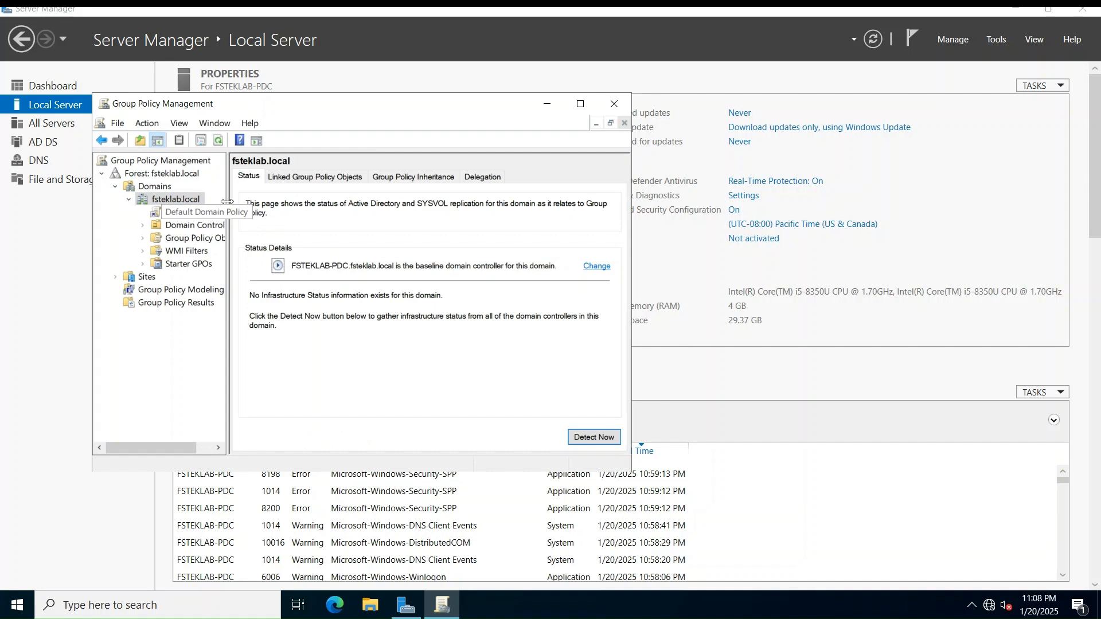
pyautogui.moveTo(228, 201); pyautogui.dragTo(311, 200)
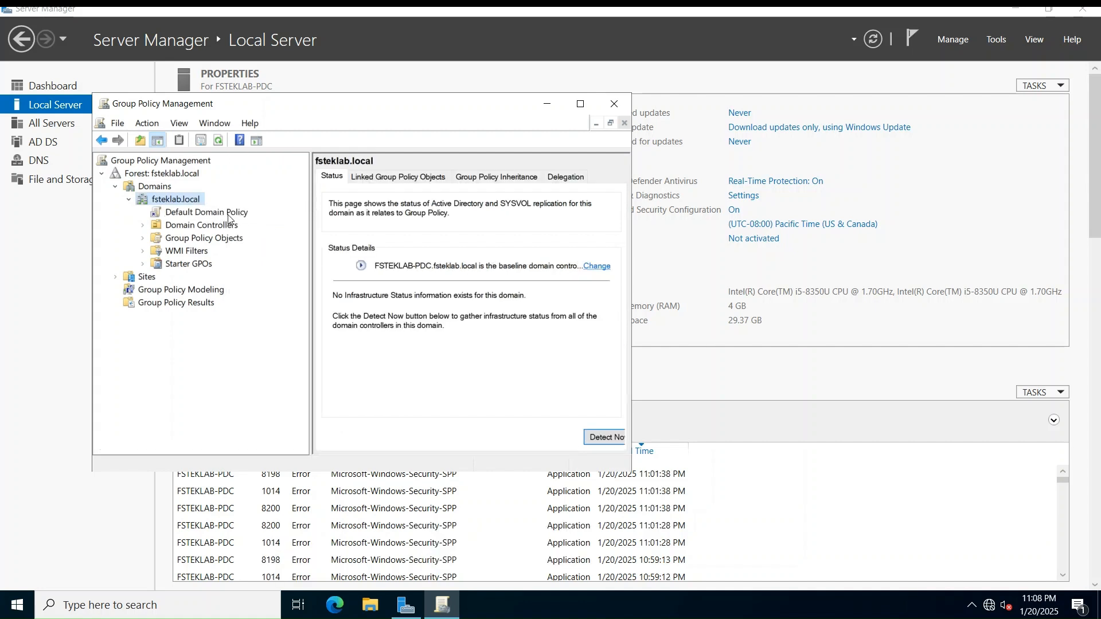
pyautogui.click(142, 226)
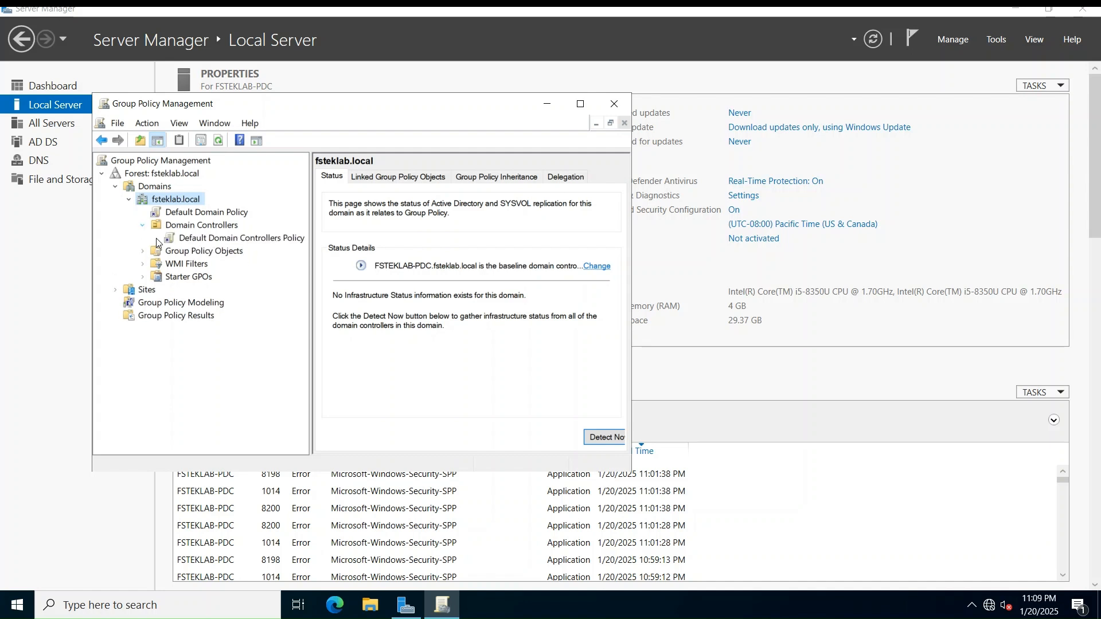
pyautogui.click(229, 217)
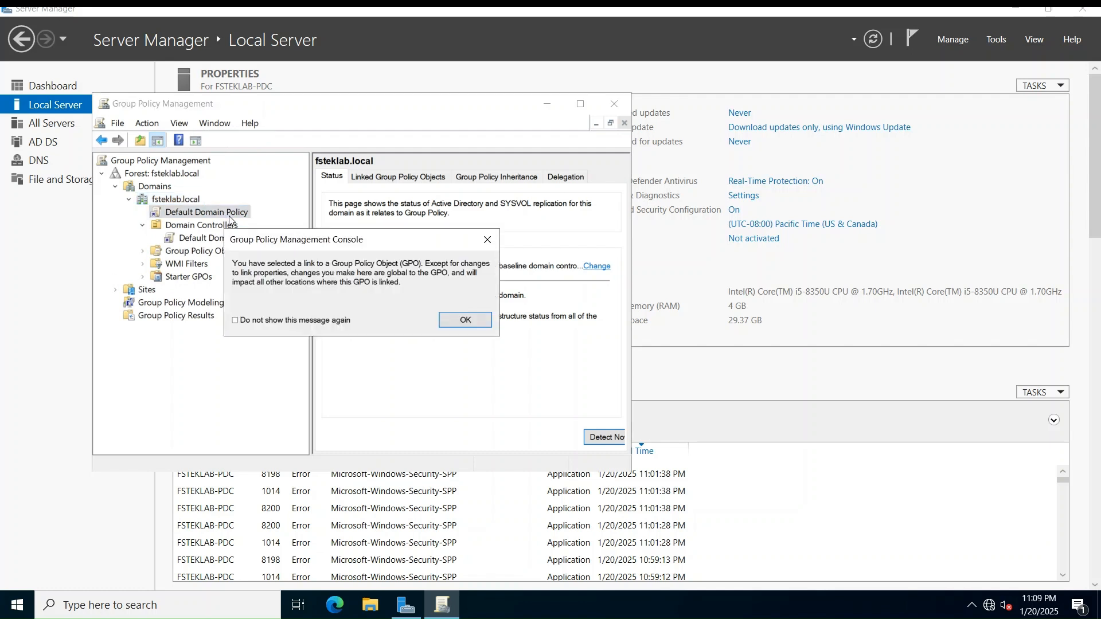
pyautogui.click(466, 320)
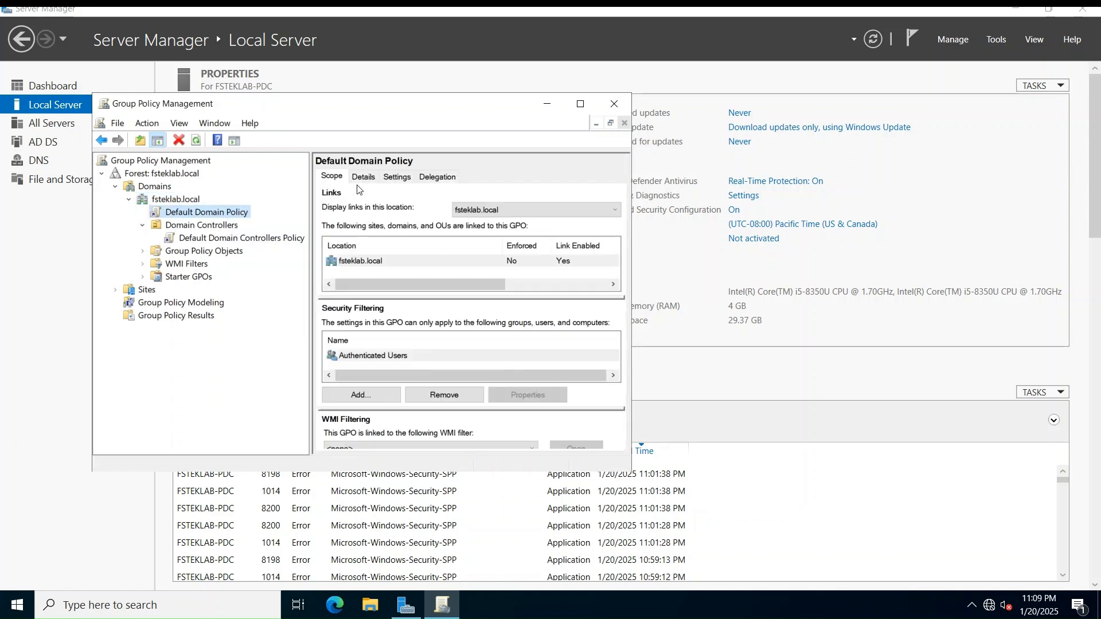
pyautogui.click(396, 178)
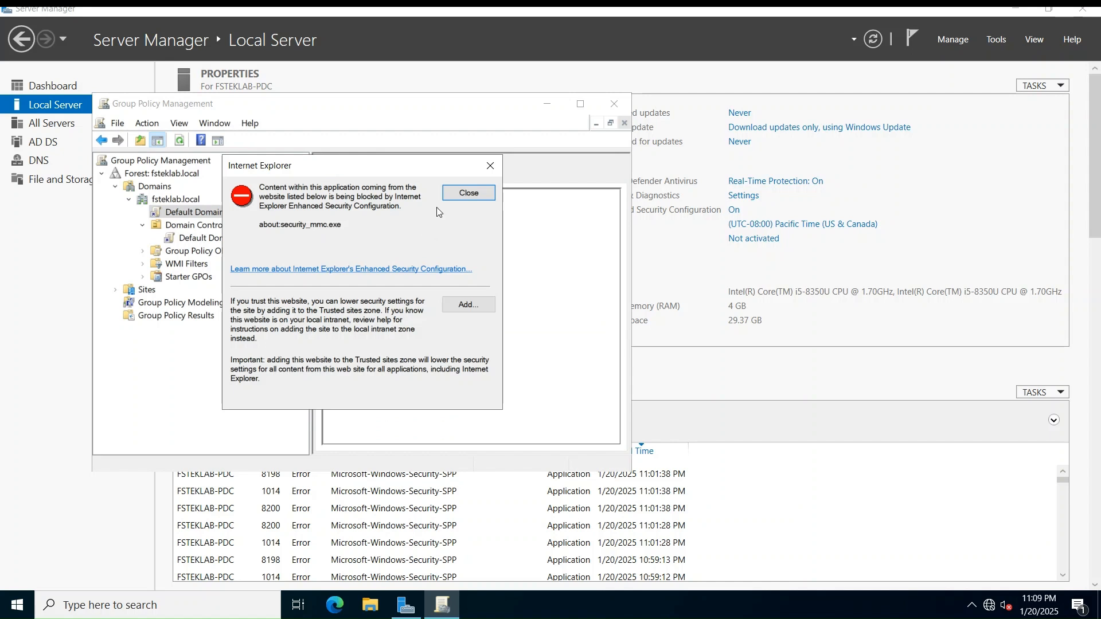
pyautogui.click(467, 191)
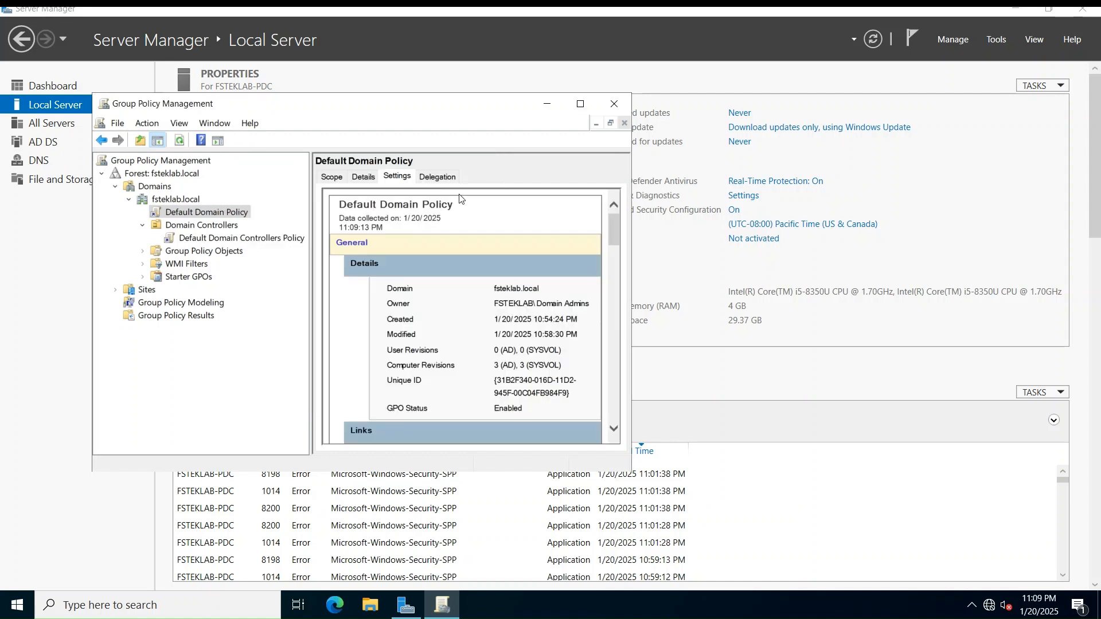
# Review the Default Domain Policy's password, lockout and Kerberos settings, then close Group Policy Management
pyautogui.click(585, 104)
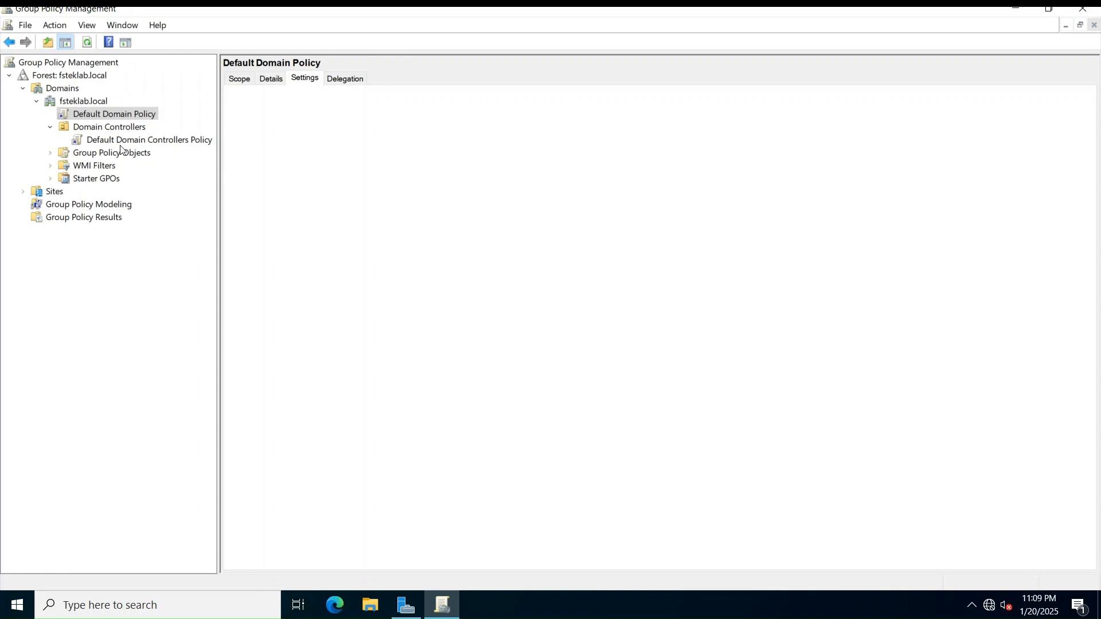
pyautogui.rightClick(124, 115)
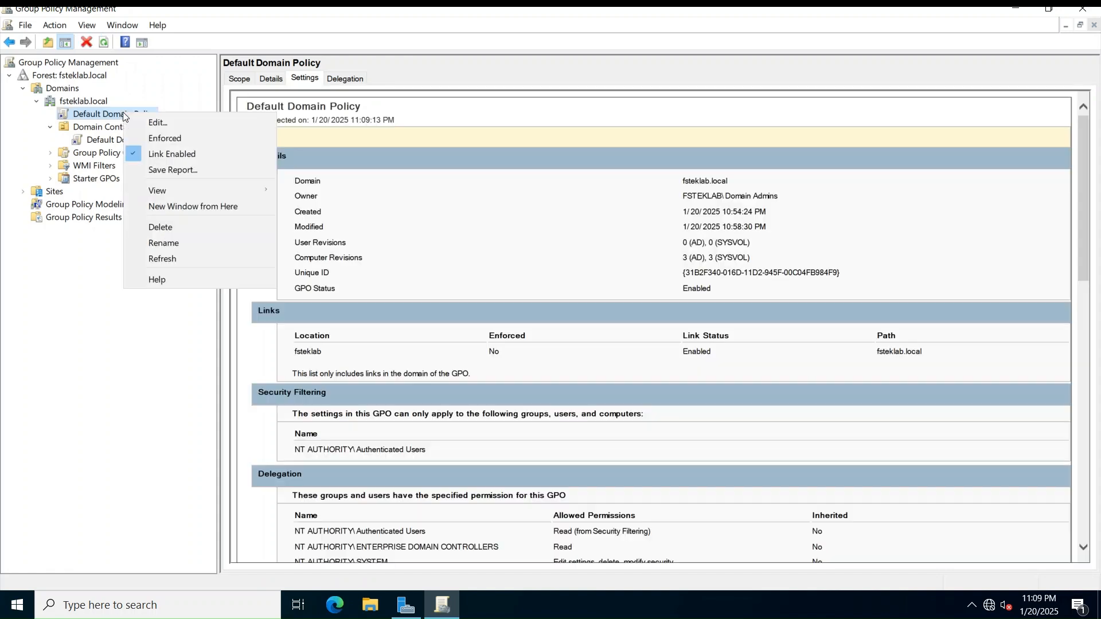
pyautogui.click(428, 62)
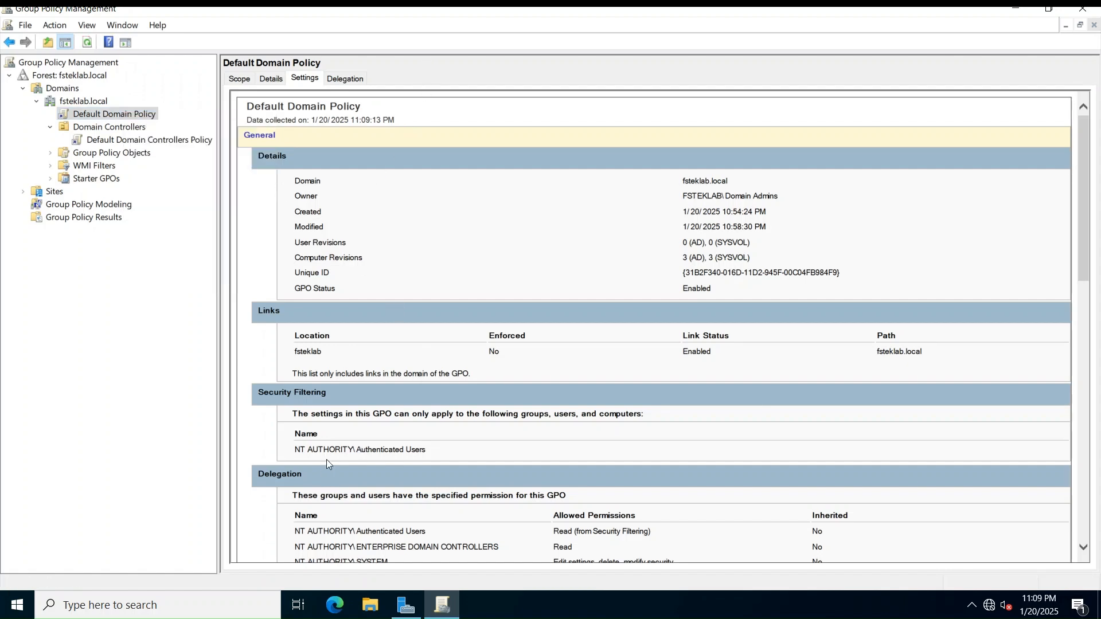
pyautogui.scroll(-6, 327, 463)
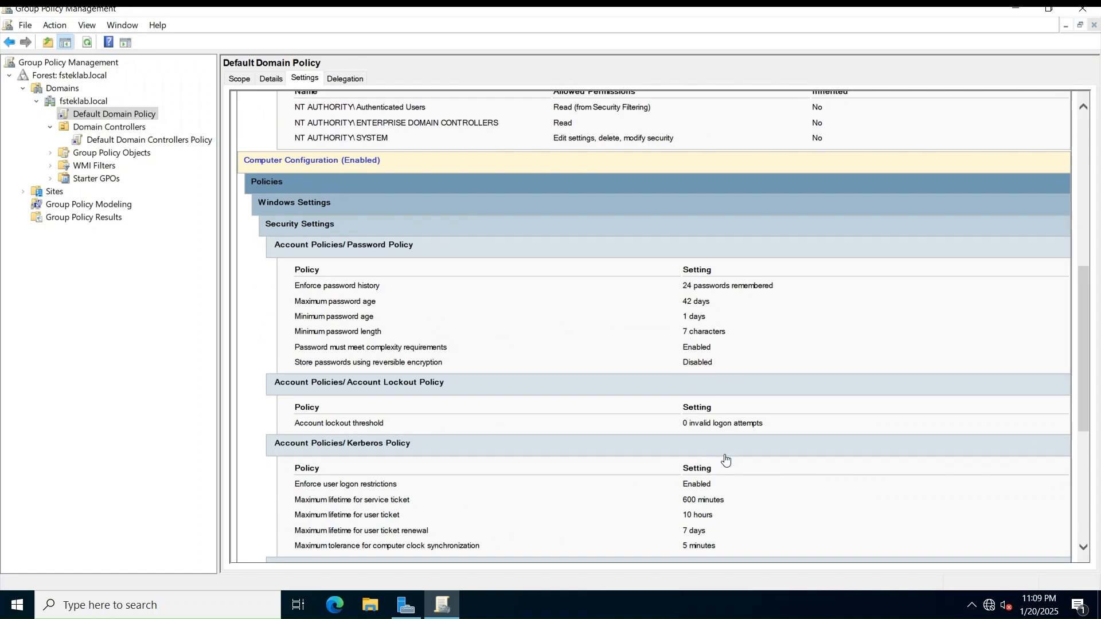
pyautogui.scroll(-3, 726, 459)
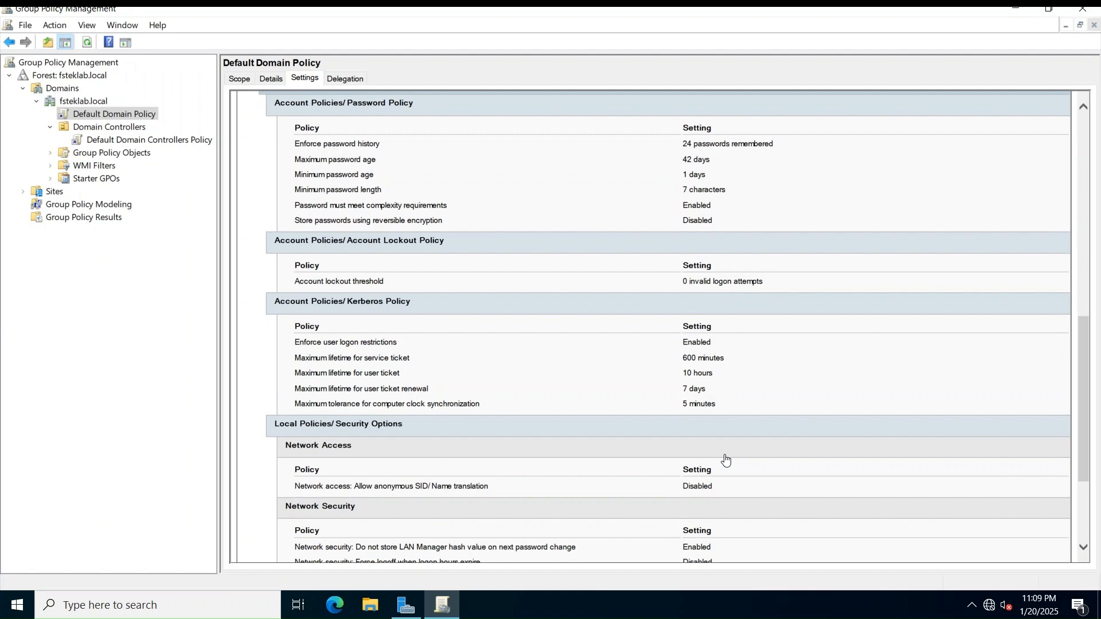
pyautogui.scroll(-3, 726, 459)
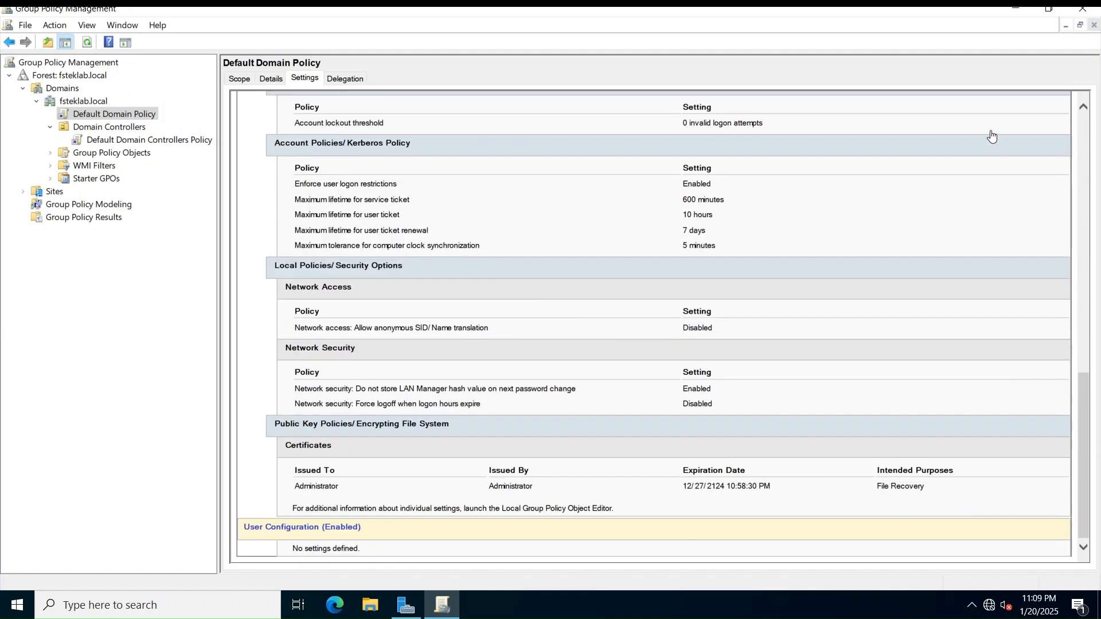
pyautogui.click(1087, 14)
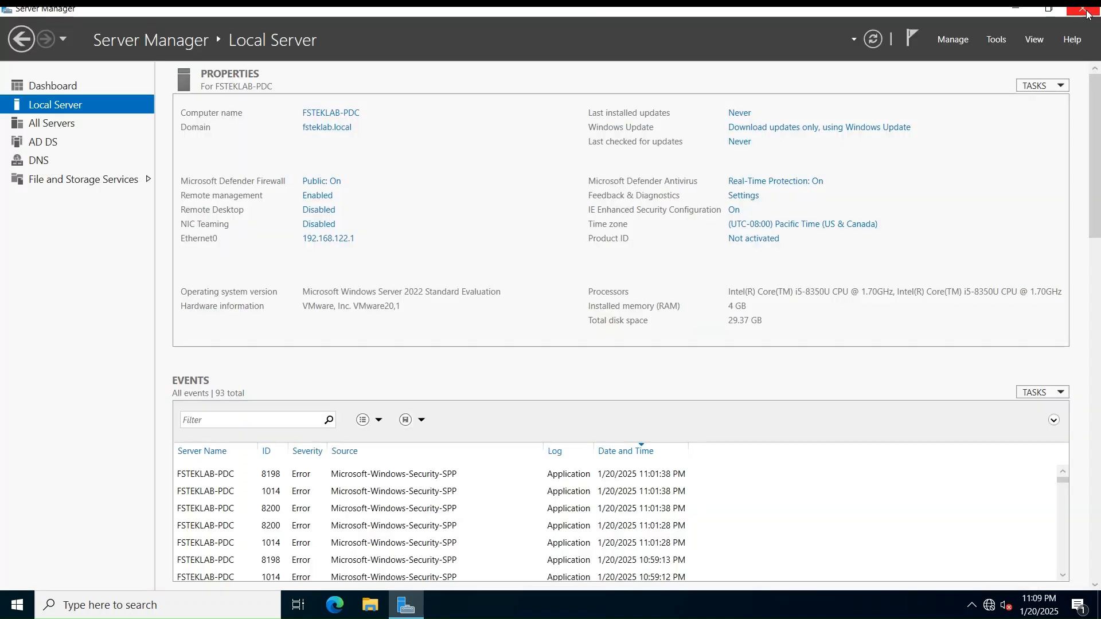